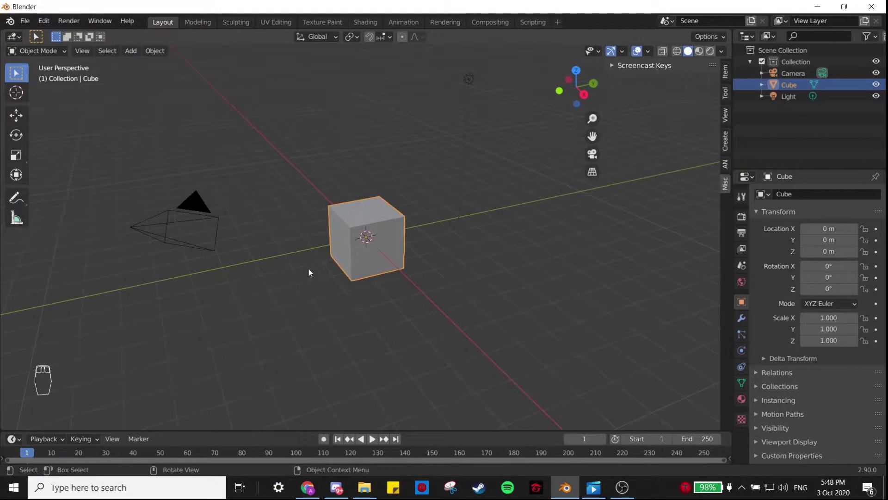
- Delete all the default objects from the scene
middle_click_drag(317, 275, 306, 252)
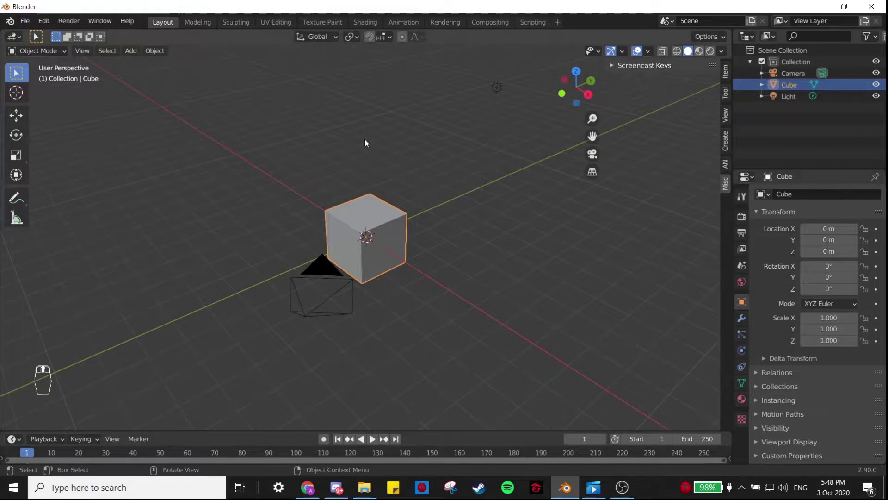
middle_click_drag(365, 143, 371, 180)
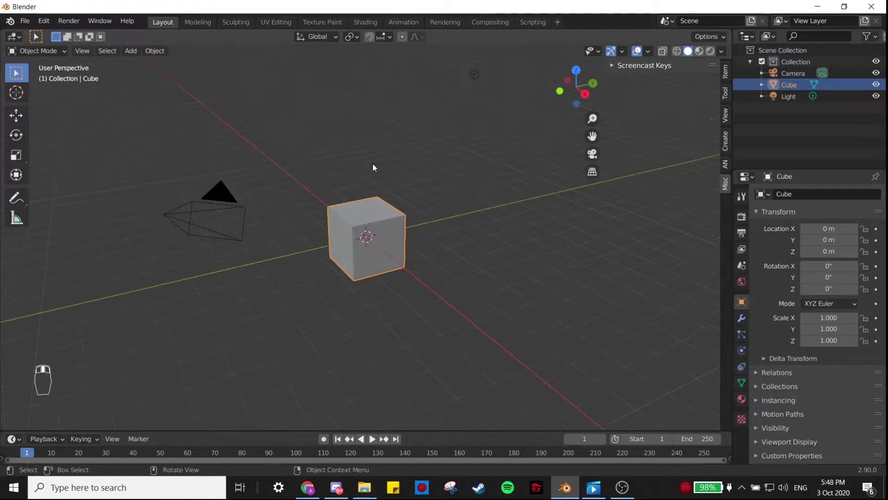
key("a")
key("x")
left_click(372, 166)
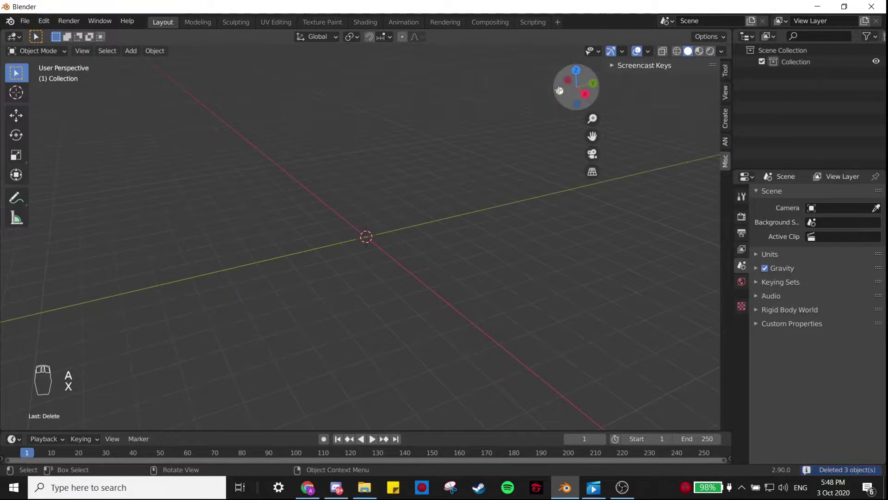
- Add a metaball of the Ball type at the world origin from the front view
left_click_drag(607, 67, 706, 82)
left_click(686, 92)
key("shift+a")
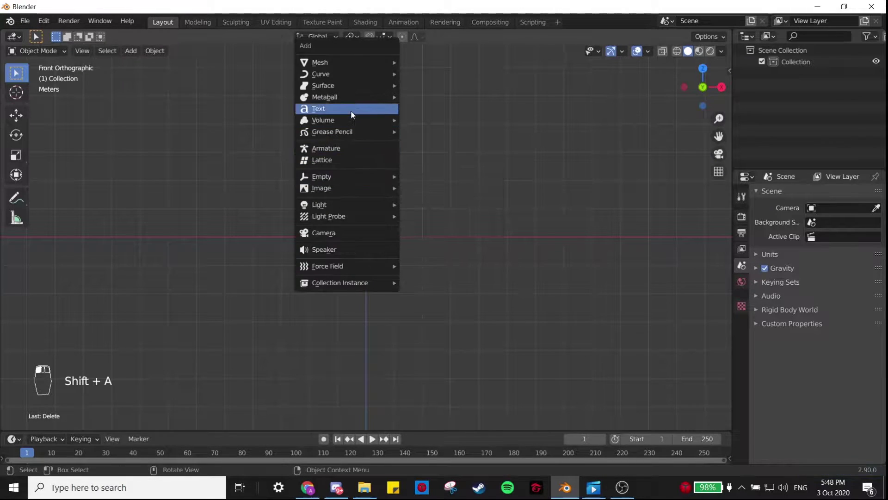
mouse_move(351, 97)
left_click(410, 98)
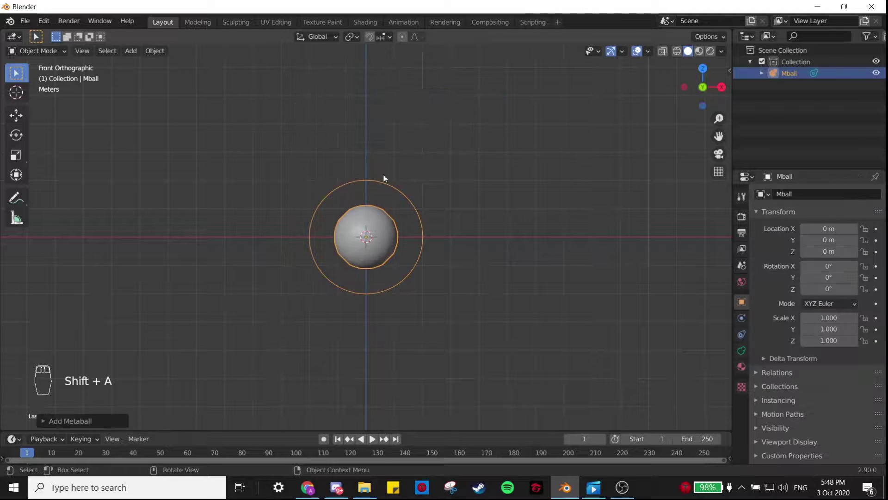
middle_click_drag(381, 209, 382, 221)
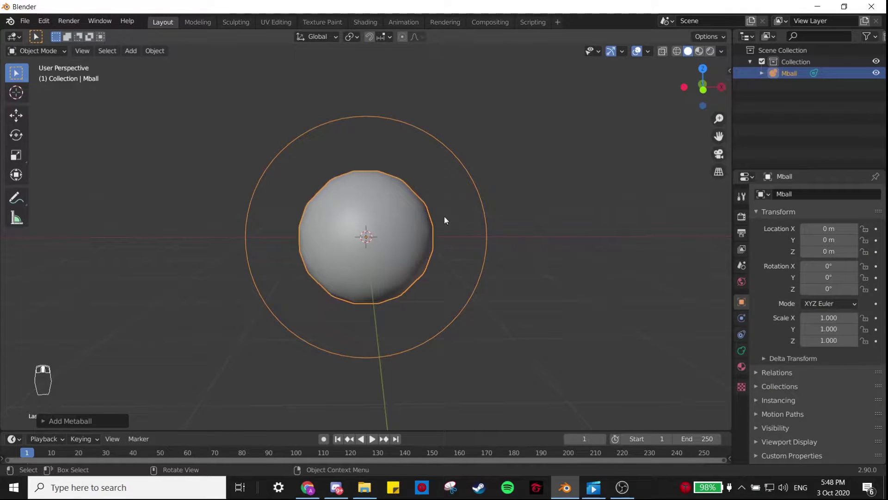
middle_click_drag(432, 200, 444, 204)
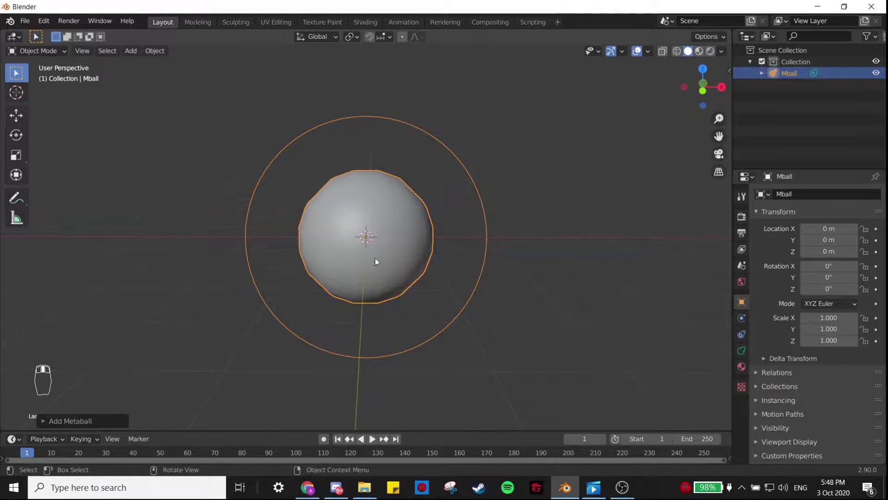
- Try a duplicate of the metaball placed up and beside the original, and undo it
key("shift+d")
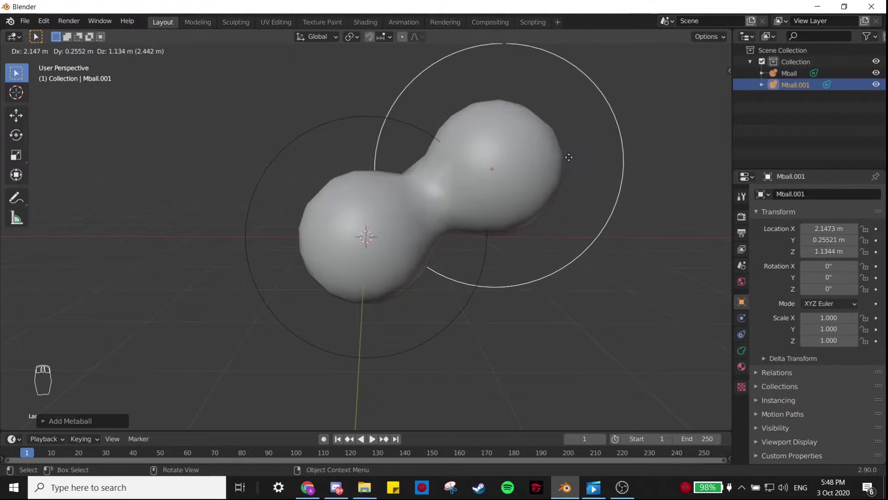
left_click(596, 163)
key("ctrl+z")
scroll(384, 167, "down", 3)
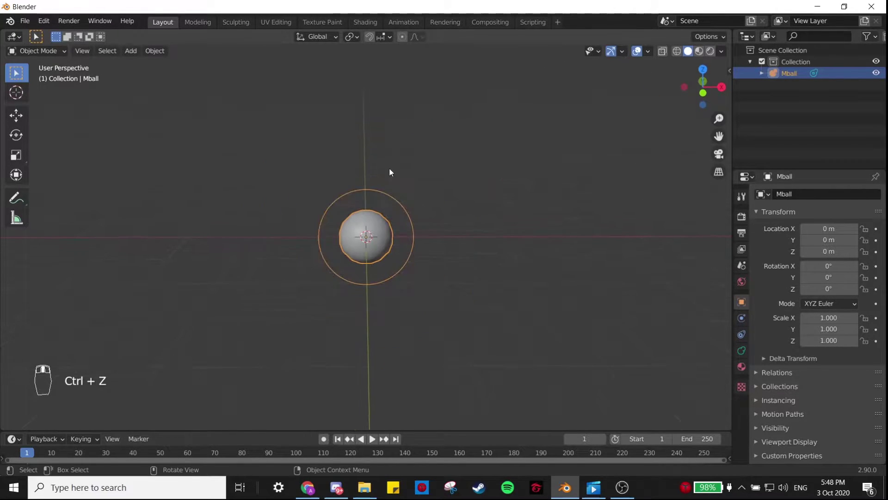
- Add a mesh cube at the origin, enclosing the metaball
middle_click_drag(384, 167, 342, 257)
scroll(356, 245, "up", 5)
key("shift+a")
mouse_move(333, 211)
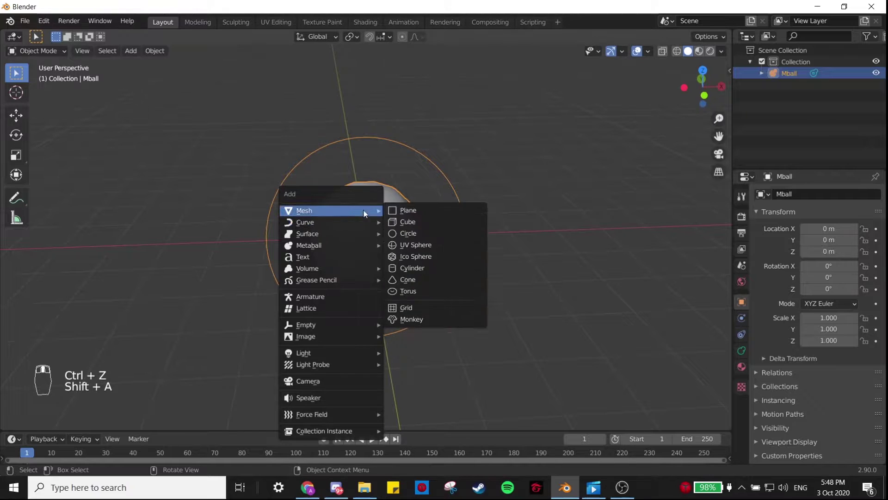
left_click(471, 221)
scroll(410, 235, "up", 6)
scroll(410, 235, "down", 6)
- Parent the metaball to the cube with the Object option
left_click(368, 259)
scroll(368, 259, "up", 1)
left_click(409, 220)
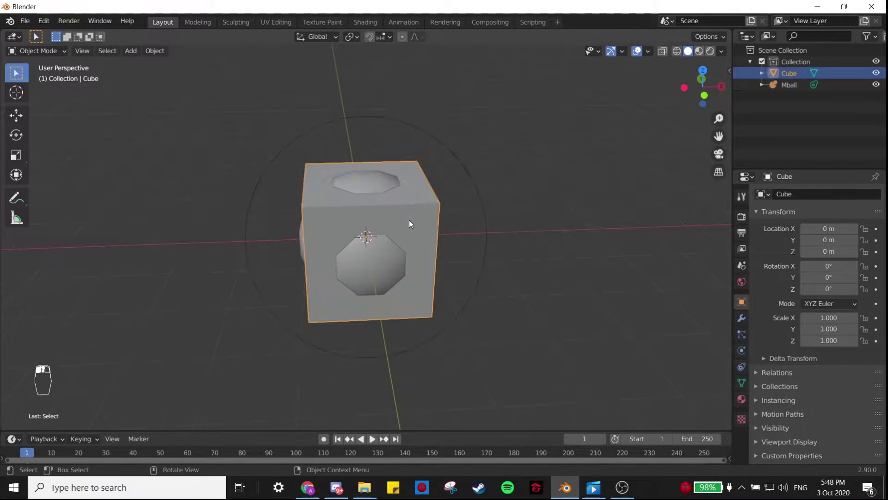
left_click(530, 196)
left_click(366, 259)
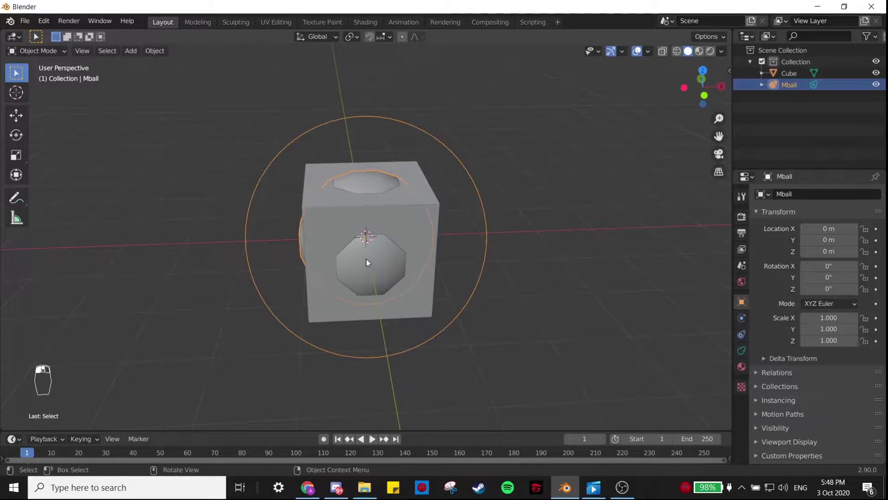
left_click(399, 224, "shift")
key("ctrl+p")
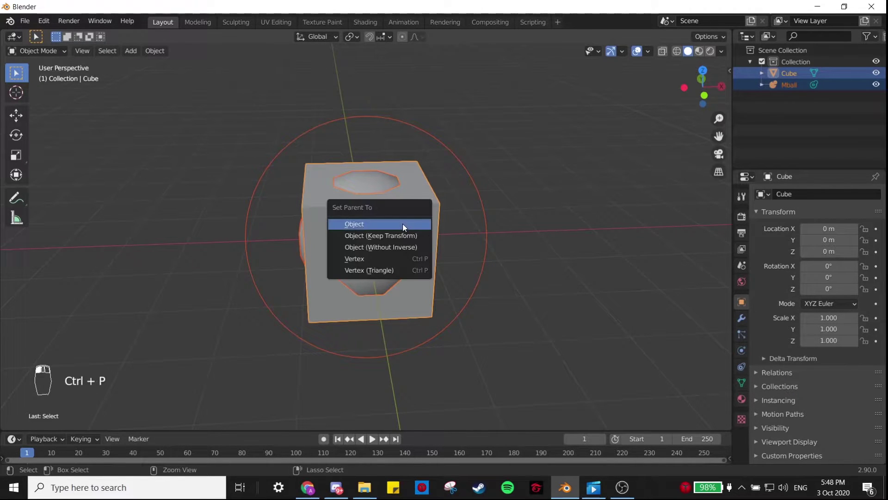
left_click(402, 224)
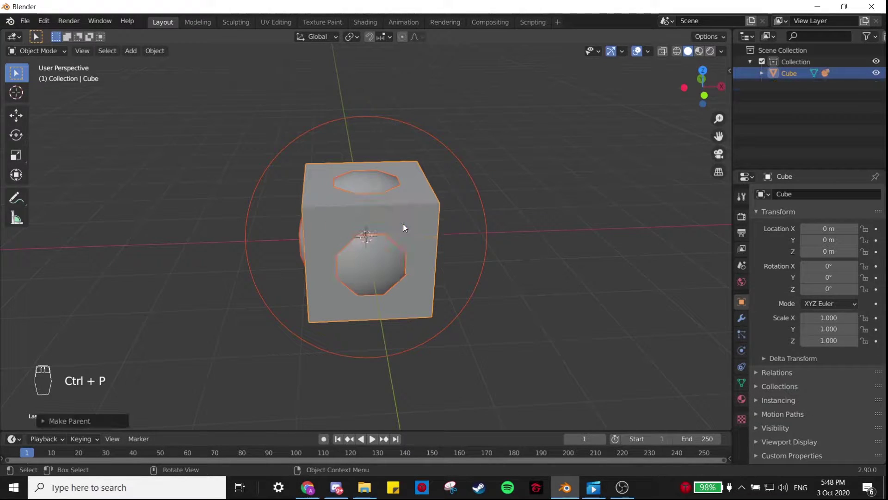
- Expand the cube's hierarchy in the outliner and check the metaball nested under it
left_click(762, 73)
left_click(593, 119)
left_click(810, 96)
left_click(788, 73)
left_click(576, 192)
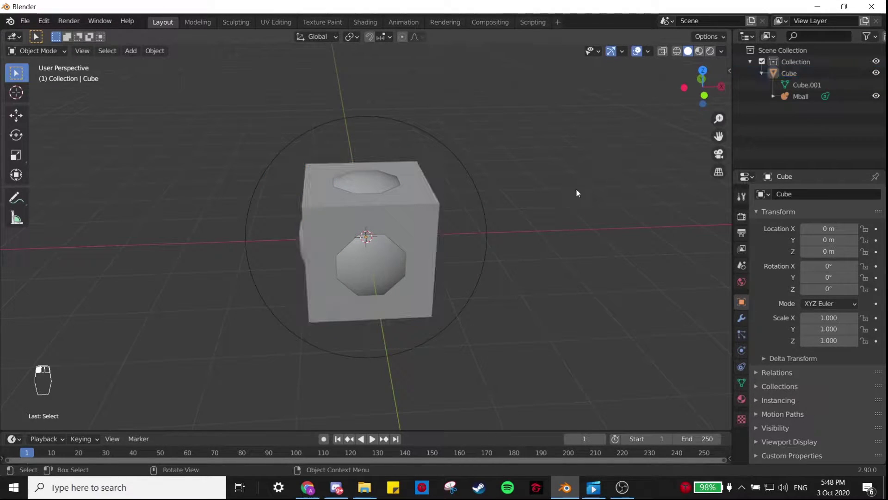
- Set the cube's instancing to Vertices so the metaball repeats at every corner
left_click(409, 225)
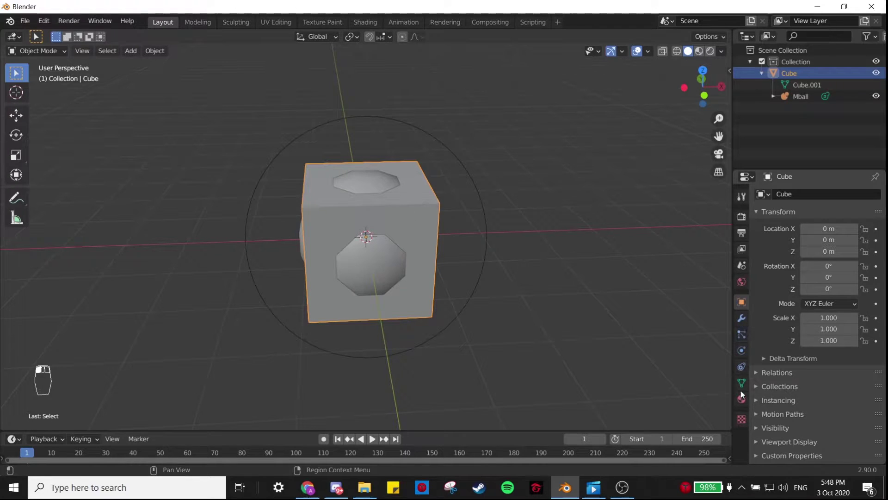
left_click(764, 213)
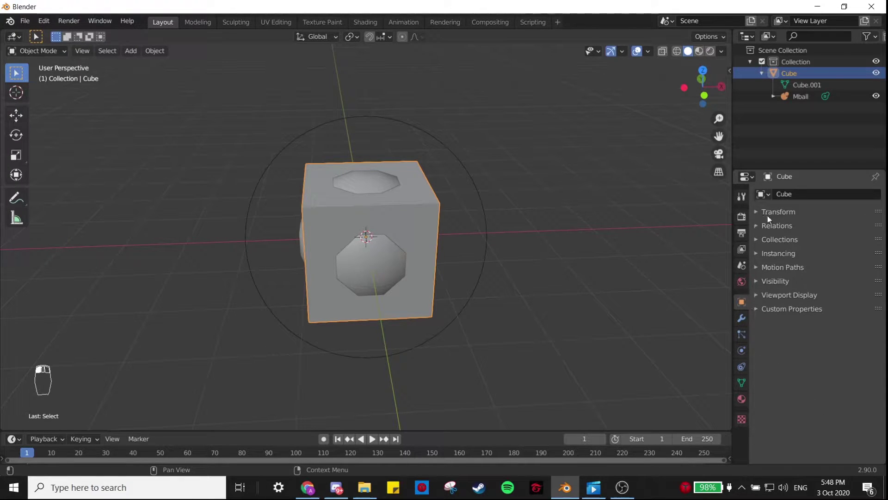
left_click(782, 253)
left_click(810, 272)
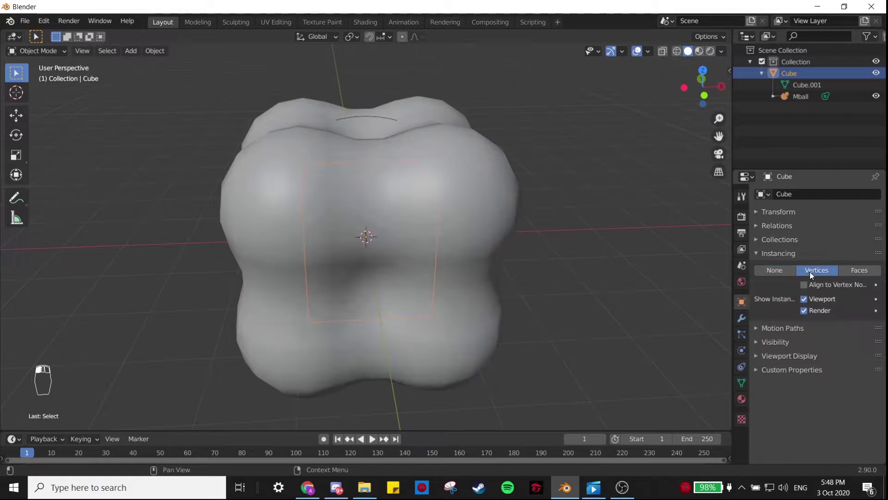
left_click(522, 234)
middle_click_drag(523, 234, 546, 216)
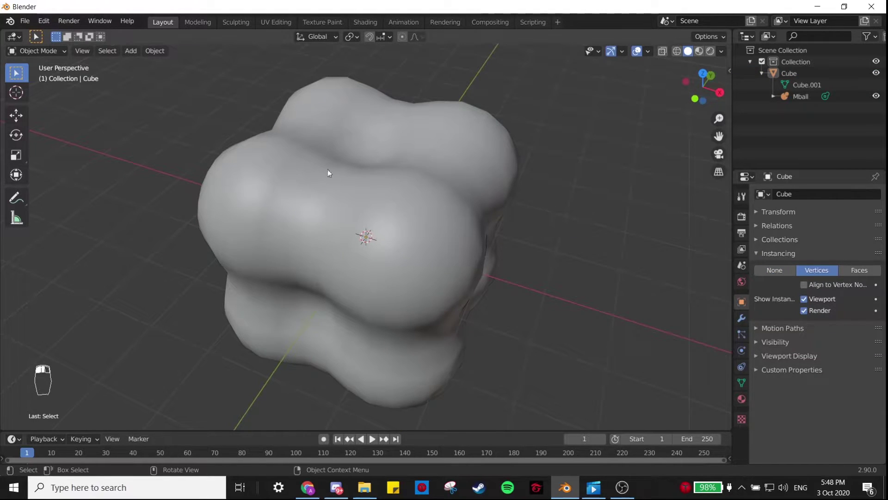
- Scale down the child metaball so the instanced balls become smaller and more distinct
left_click(410, 216)
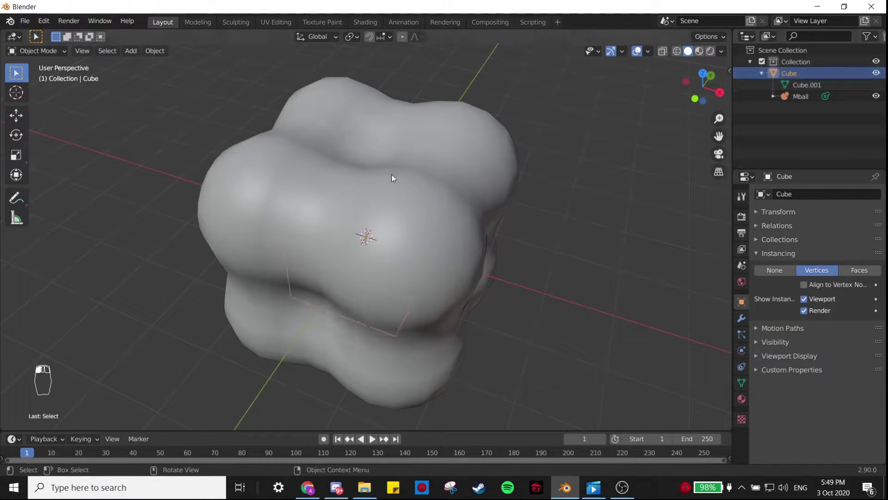
left_click(800, 95)
key("s")
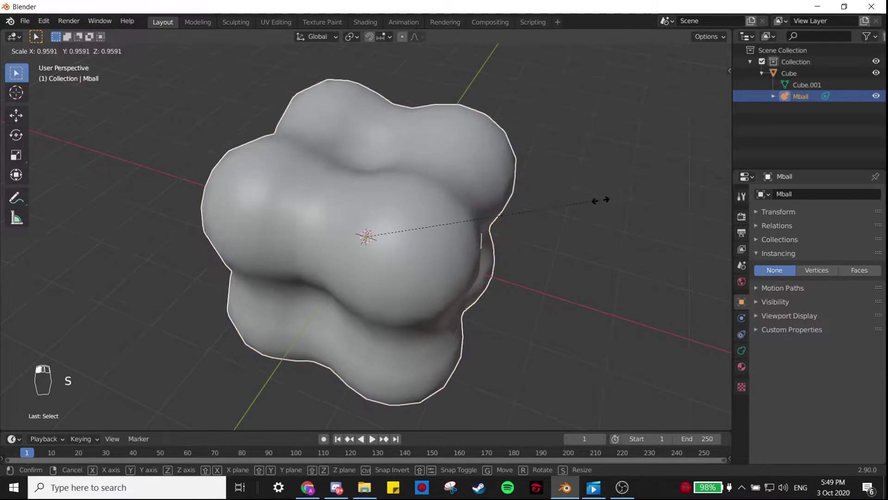
left_click(569, 201)
middle_click_drag(529, 224, 553, 231)
left_click(639, 199)
middle_click_drag(639, 199, 712, 153)
- Add a Displace modifier to the cube
left_click(831, 78)
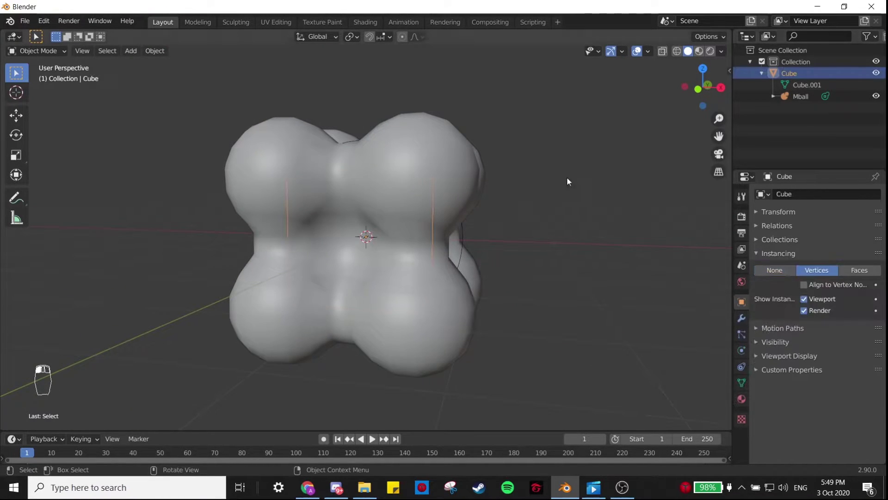
middle_click_drag(567, 177, 585, 204)
left_click(741, 319)
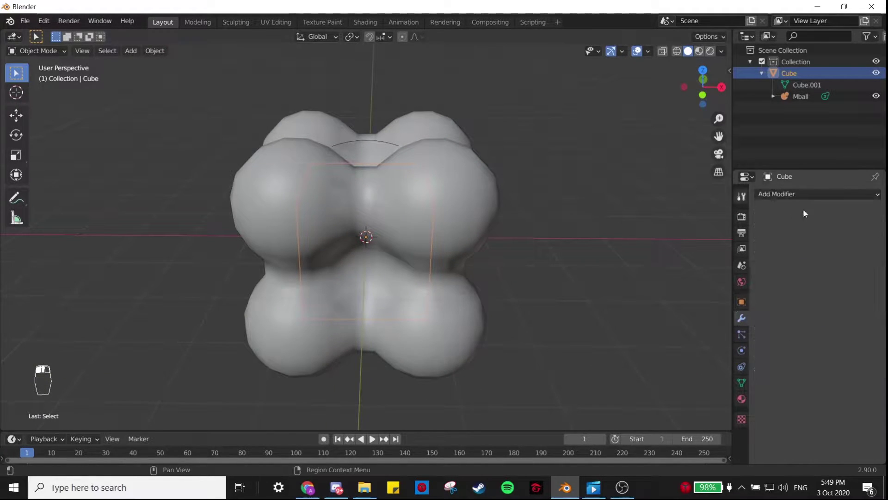
left_click(812, 198)
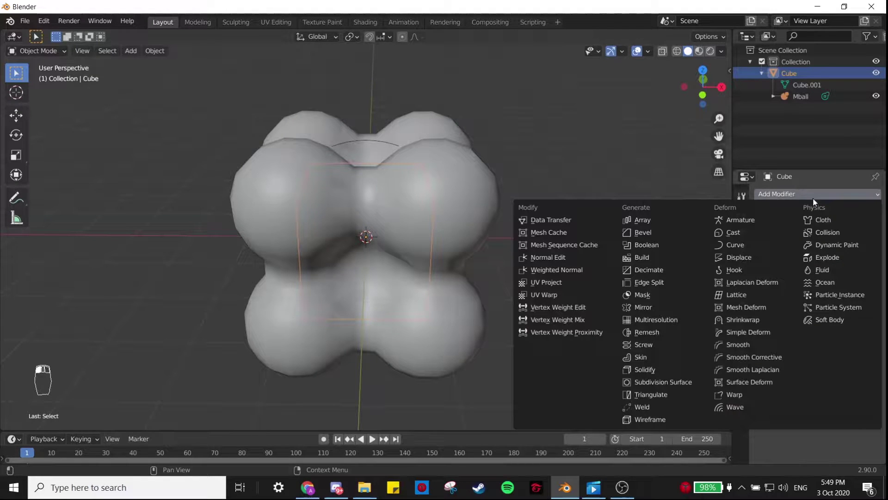
left_click(773, 259)
middle_click_drag(565, 274, 585, 266)
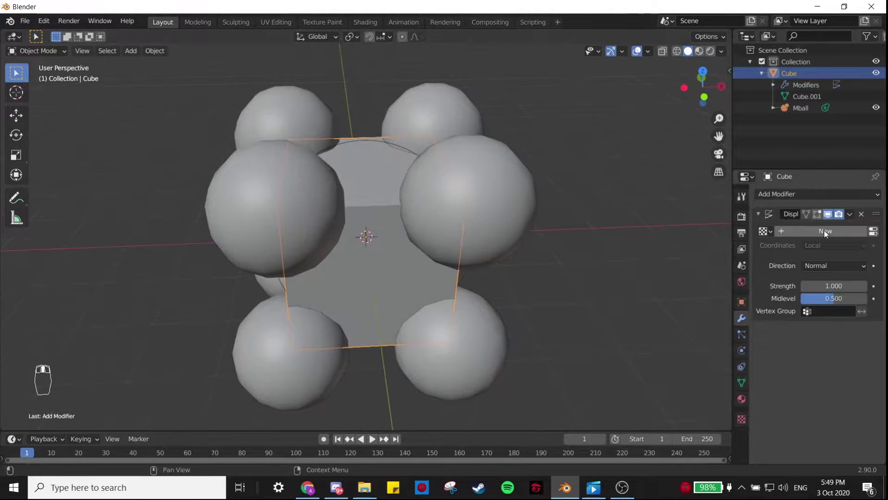
- Create a new Clouds texture for the Displace modifier and set its noise size to 2
left_click(824, 231)
left_click(874, 231)
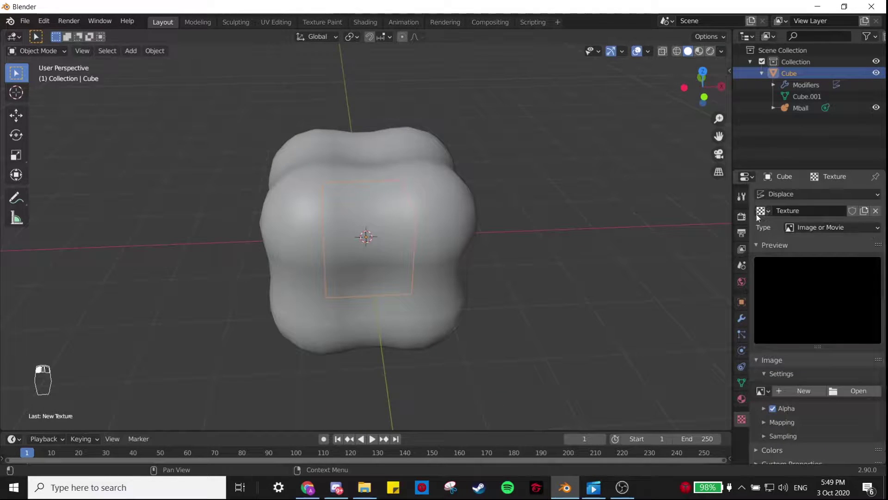
left_click(816, 229)
left_click(829, 263)
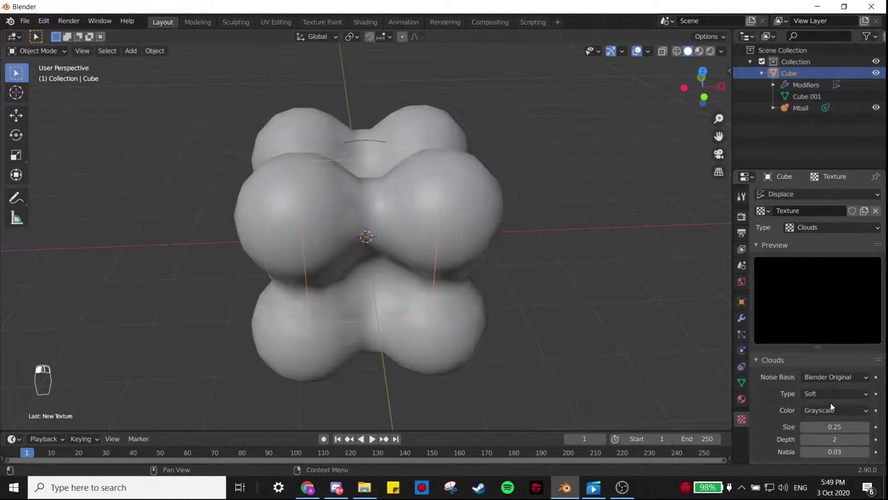
left_click(833, 427)
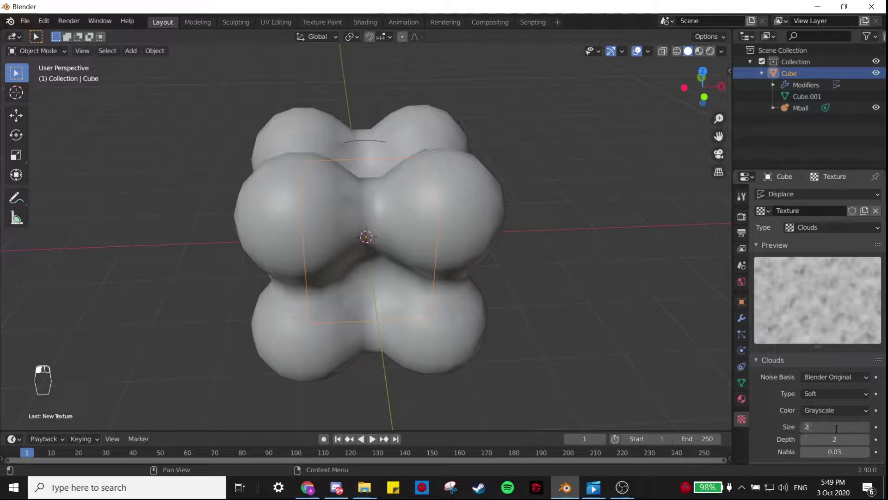
type("2")
key("Return")
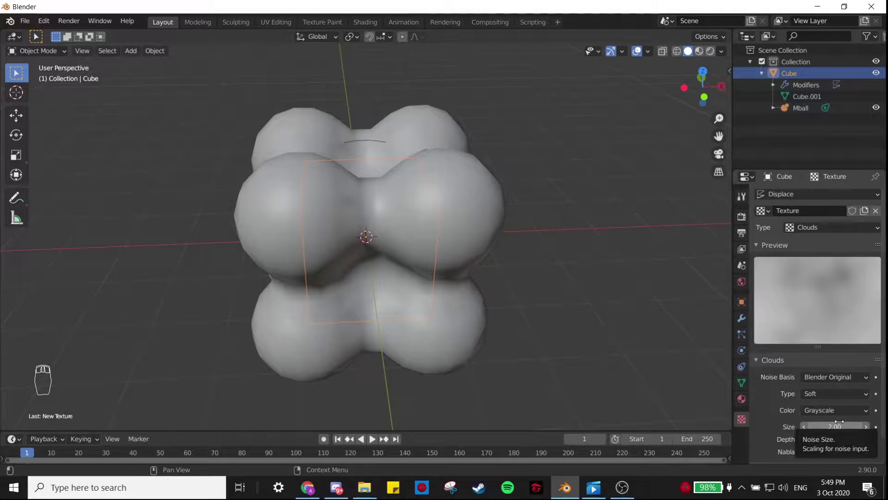
- Set the Displace modifier's texture coordinates to Object
left_click(742, 318)
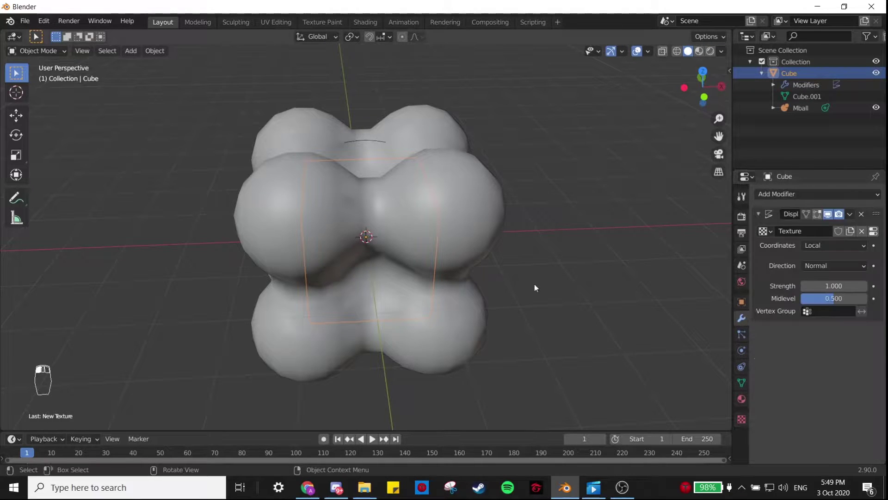
mouse_move(417, 277)
middle_mouse_down()
mouse_move(408, 253)
mouse_move(416, 276)
mouse_move(428, 273)
middle_mouse_up()
left_click(834, 252)
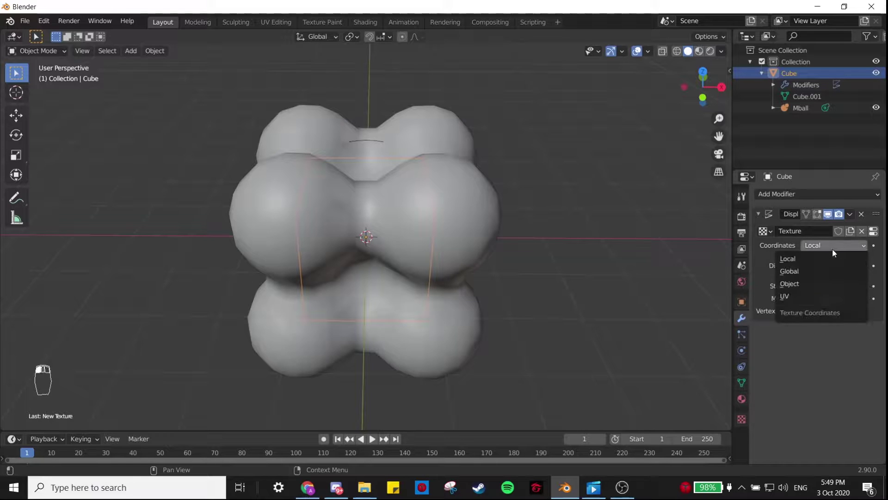
left_click(810, 284)
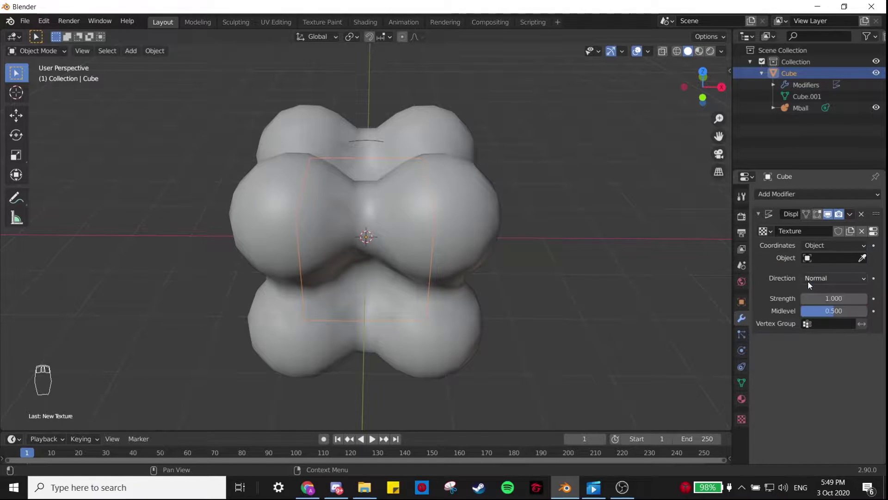
- Add a Plain Axes empty and move it a little over 4 m along negative X, clear of the balls
left_click(540, 218)
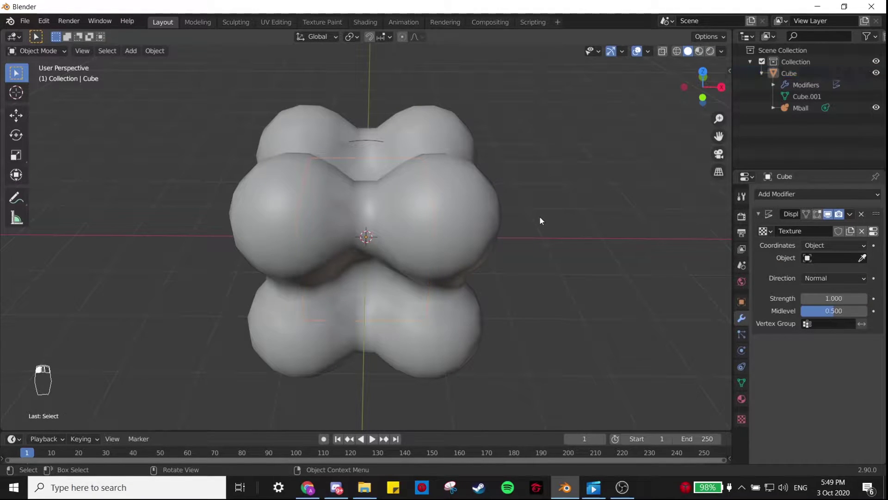
middle_click_drag(469, 207, 886, 277)
key("shift+a")
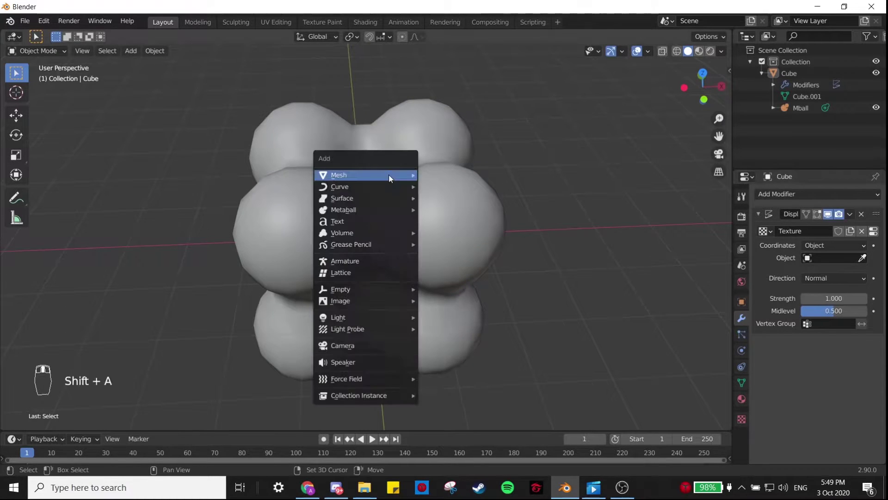
mouse_move(374, 288)
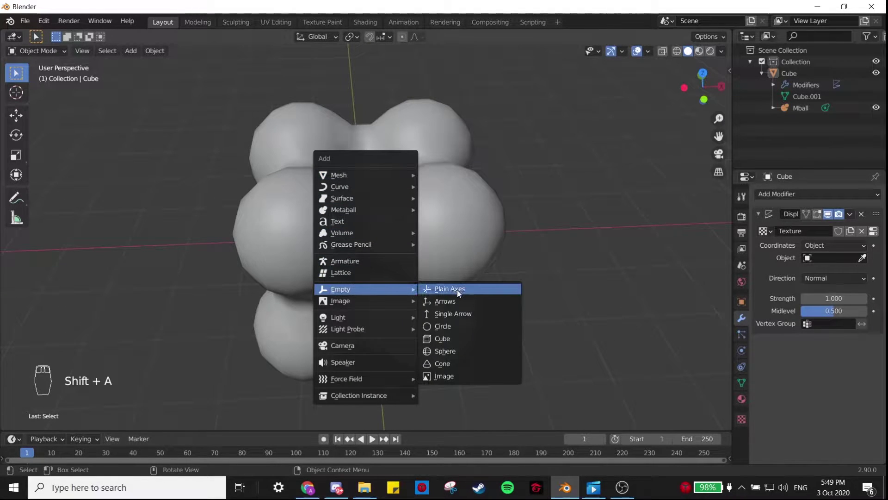
left_click(457, 290)
key("g")
key("x")
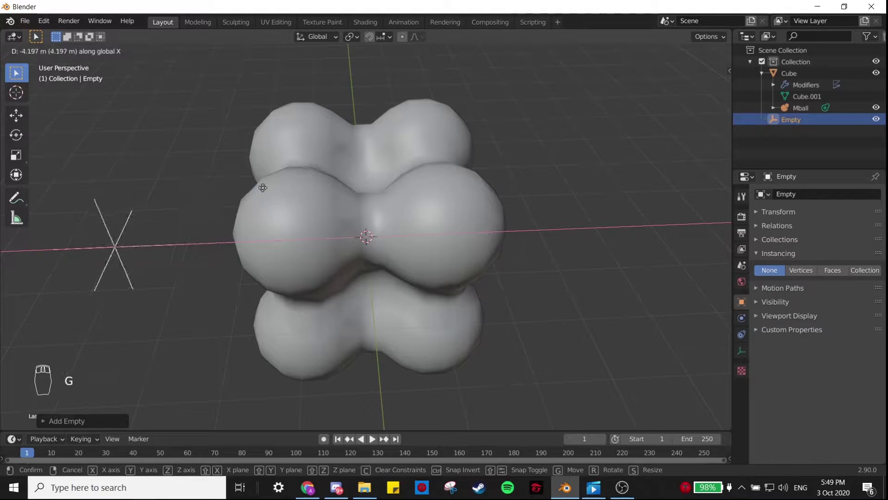
left_click(249, 187)
middle_click_drag(249, 187, 243, 169)
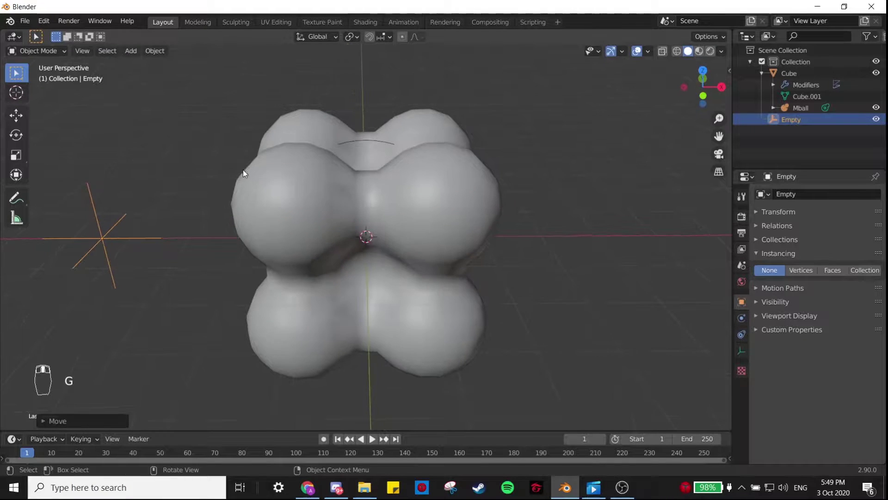
- Assign the empty as the texture coordinate object of the cube's Displace modifier
left_click(815, 75)
left_click(842, 258)
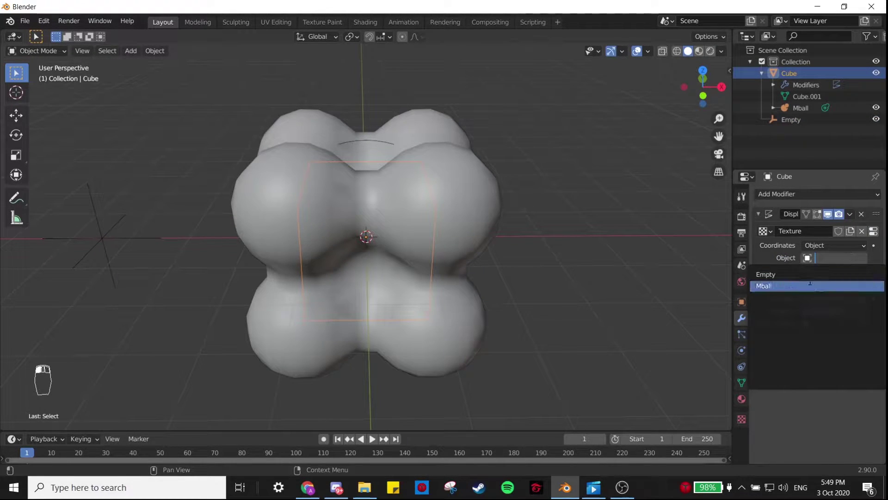
left_click(765, 275)
- Try moving the empty around the balls in front view to test how the displacement reacts
left_click_drag(703, 87, 689, 104)
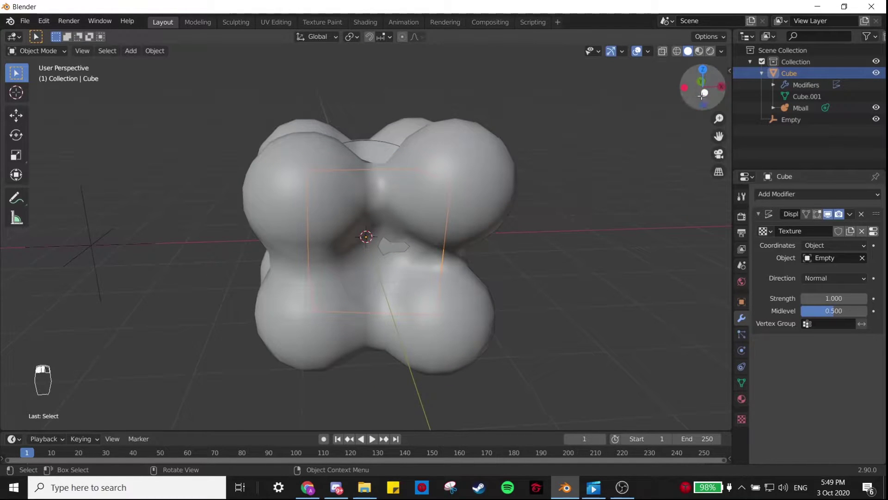
left_click(702, 94)
left_click(145, 231)
key("g")
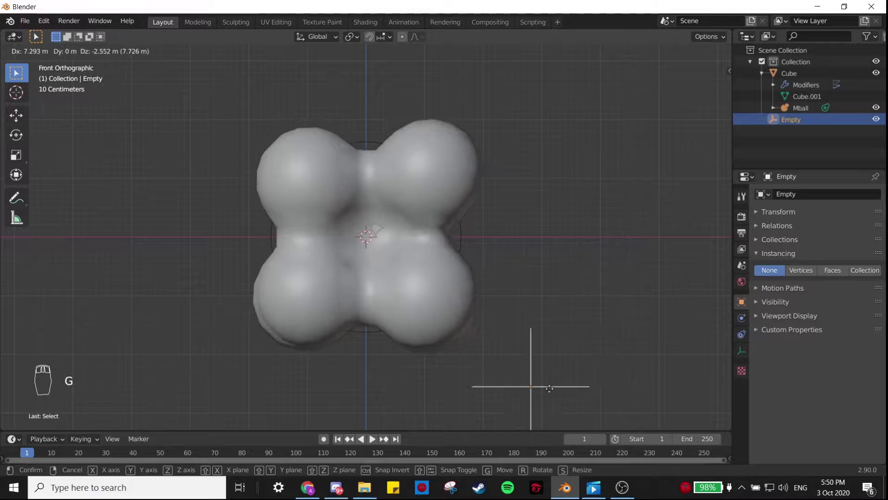
left_click(142, 230)
middle_click_drag(142, 230, 885, 75)
- Set the cube's Displace modifier strength to 5 and its midlevel to 0.75
left_click(820, 72)
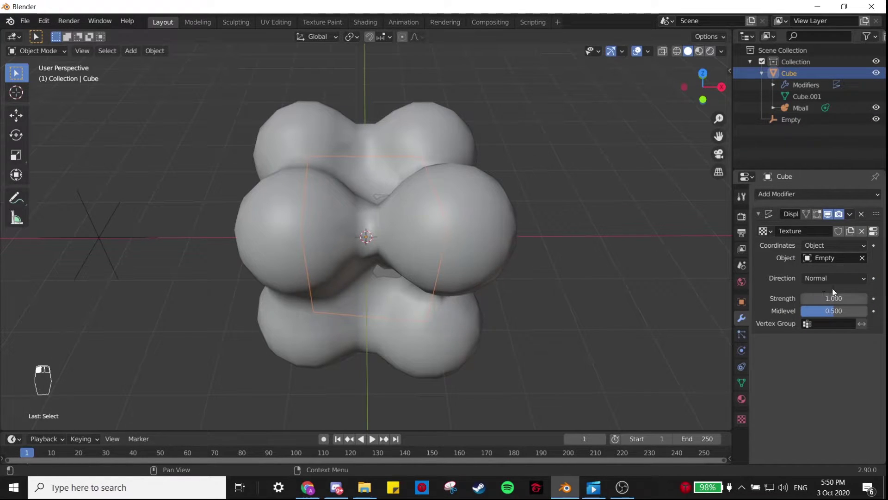
left_click_drag(832, 298, 845, 310)
middle_click_drag(495, 254, 532, 231)
left_click(847, 298)
key("BackSpace")
key("BackSpace")
key("Return")
left_click(835, 309)
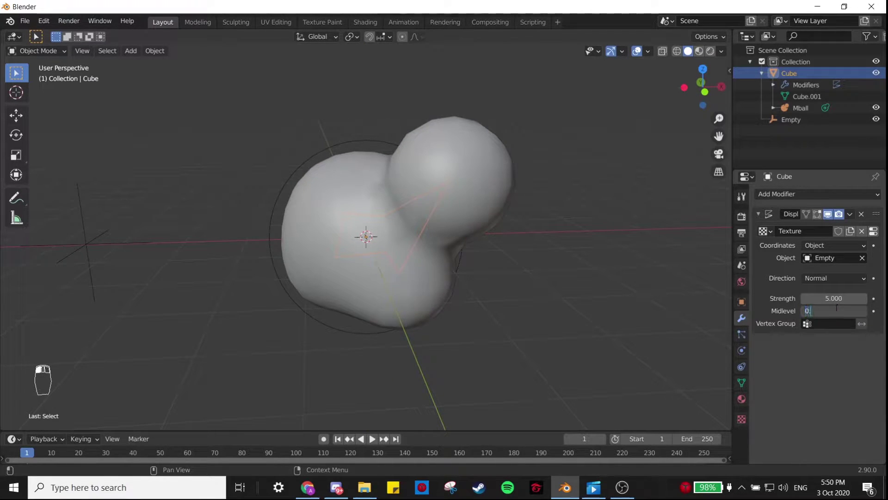
type("0.75")
key("Return")
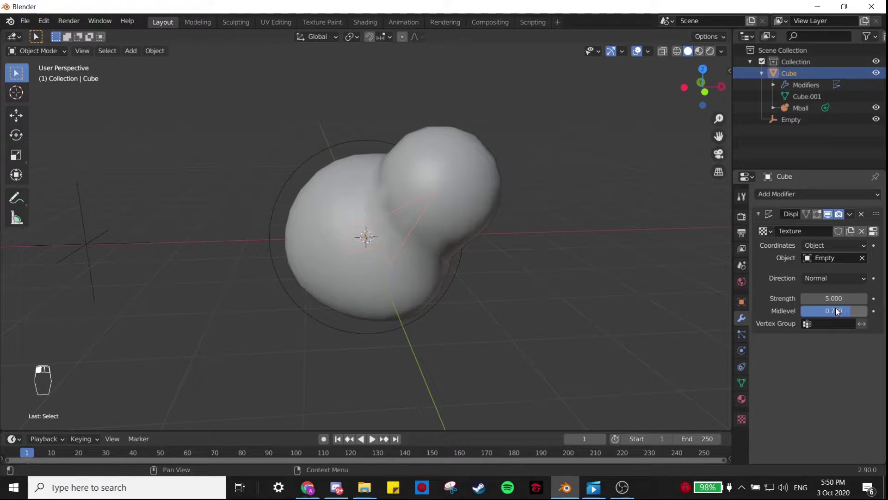
- Test the stronger displacement by moving the empty around in front view and returning it to its place
left_click(704, 91)
left_click(97, 241)
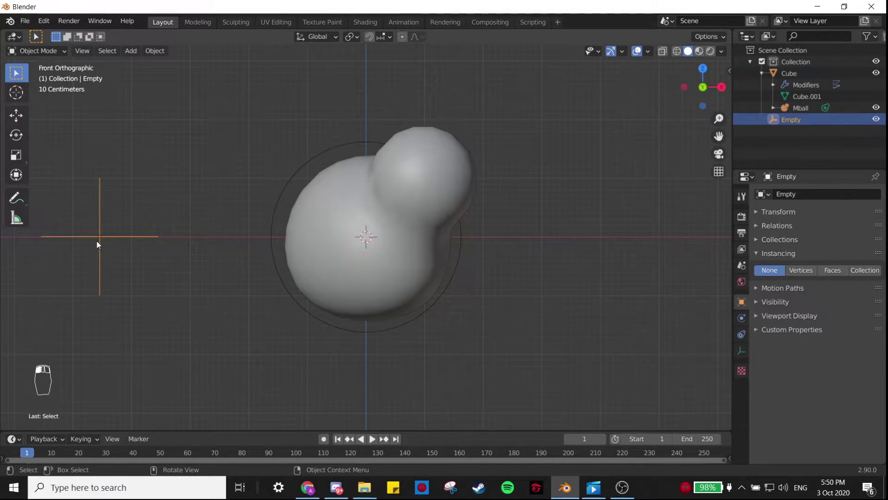
key("g")
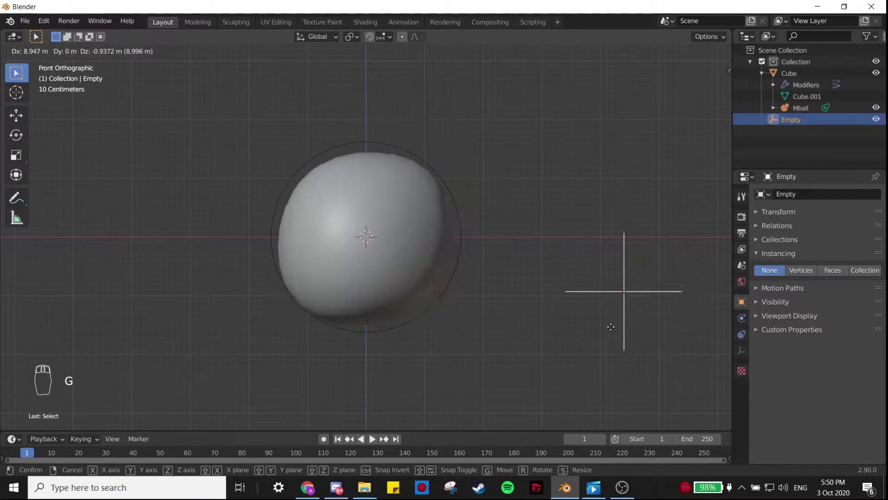
left_click(101, 237)
middle_click_drag(337, 163, 423, 227)
scroll(359, 182, "down", 3)
left_click(836, 98)
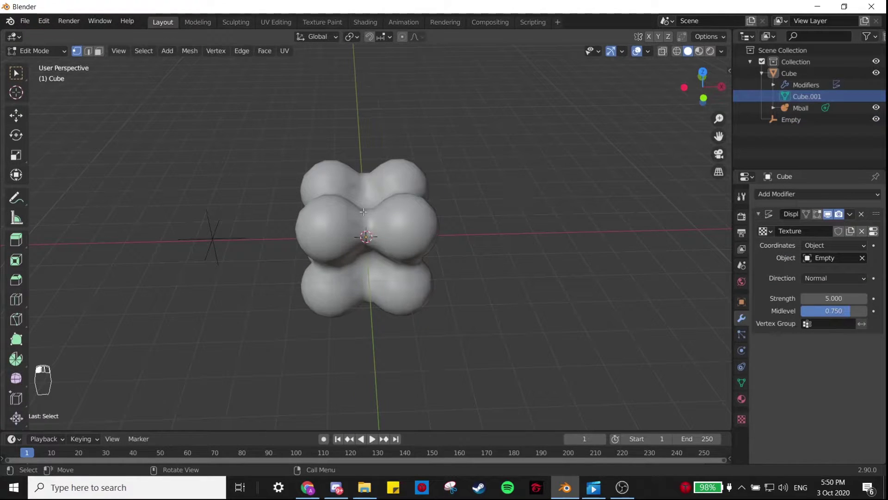
key("Tab")
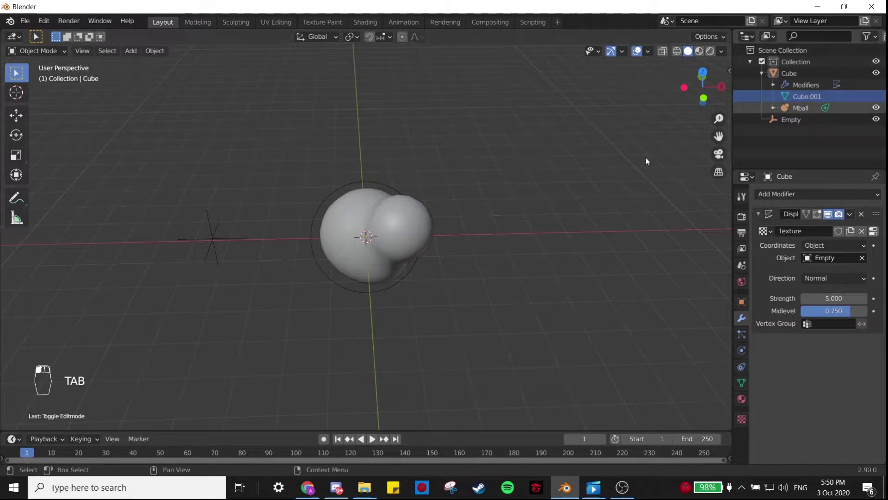
left_click(218, 240)
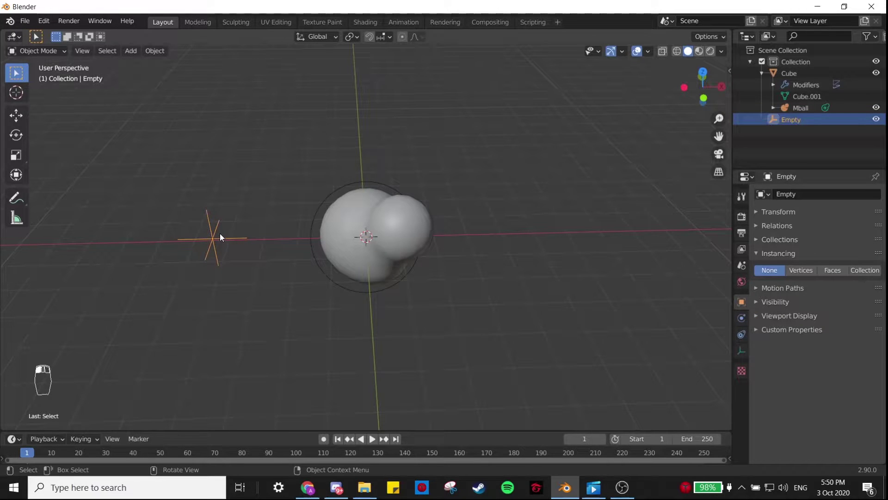
left_click(800, 96)
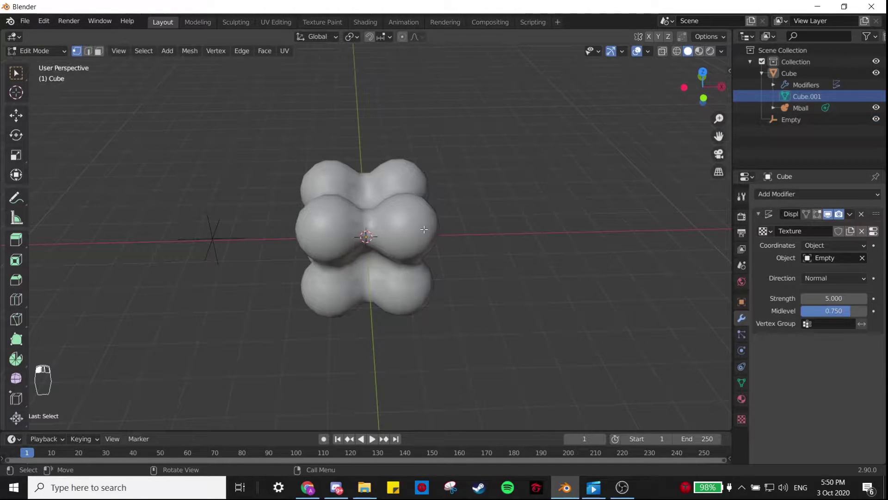
key("Tab")
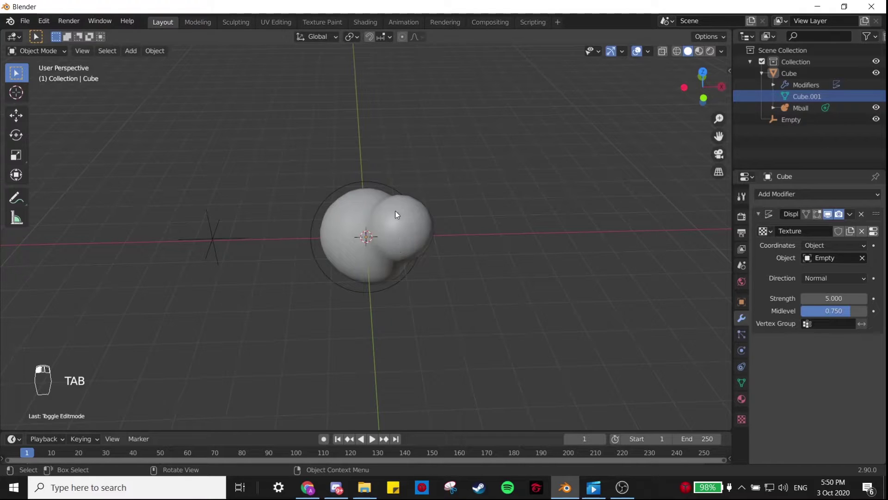
- Keyframe the cube's rotation at 0° on all axes at frame 1 and set the animation's end frame to 125
left_click(791, 70)
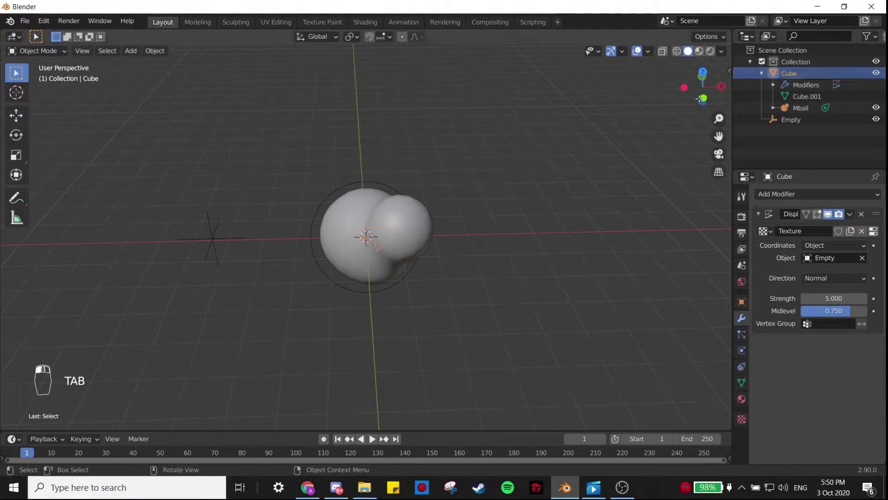
key("n")
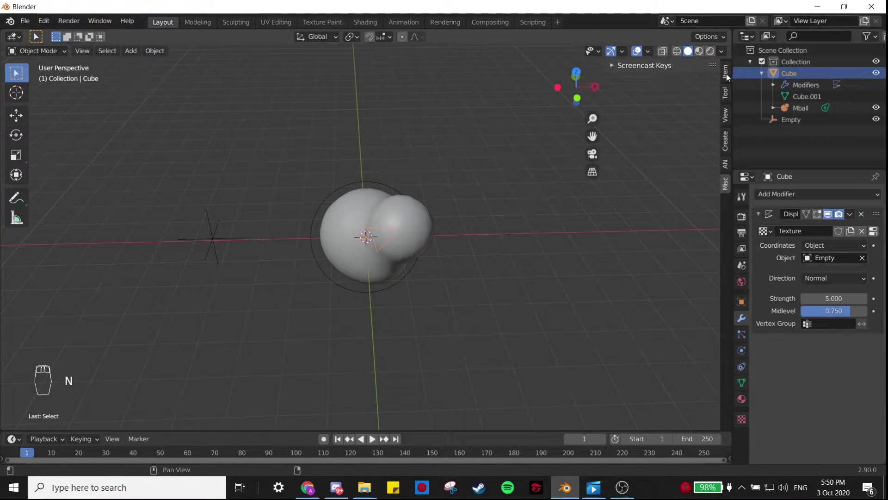
left_click(726, 73)
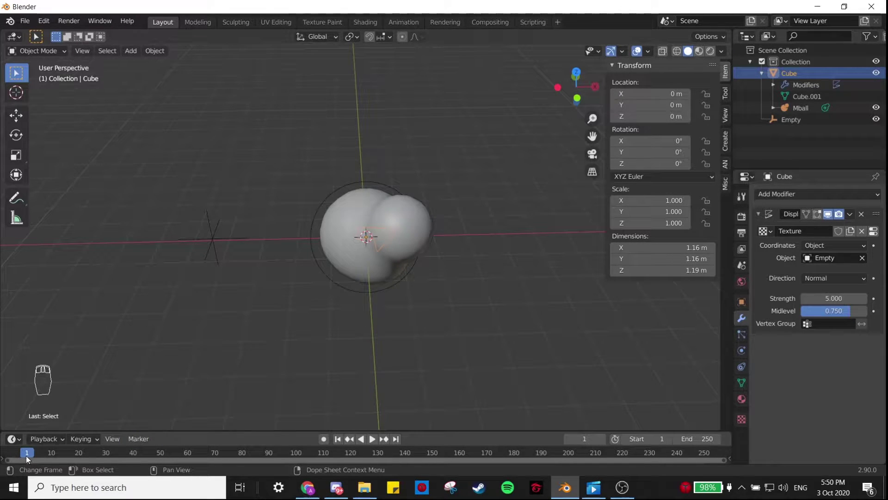
left_click_drag(26, 456, 36, 454)
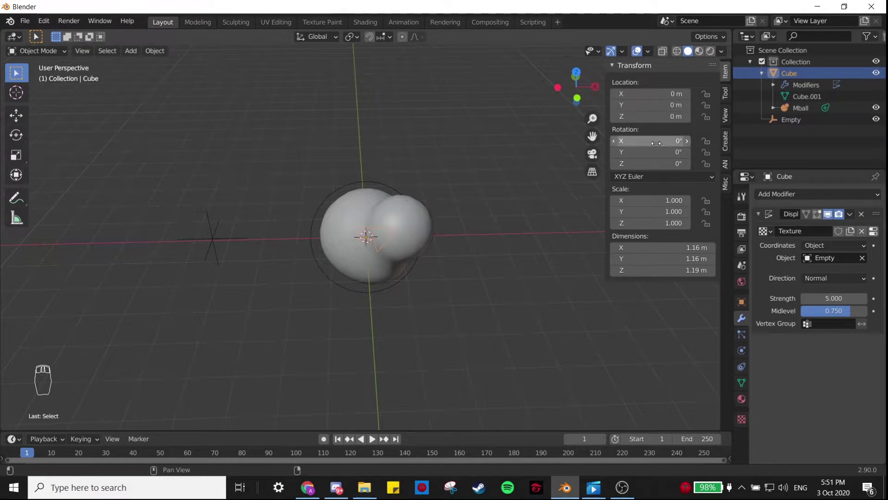
key("i")
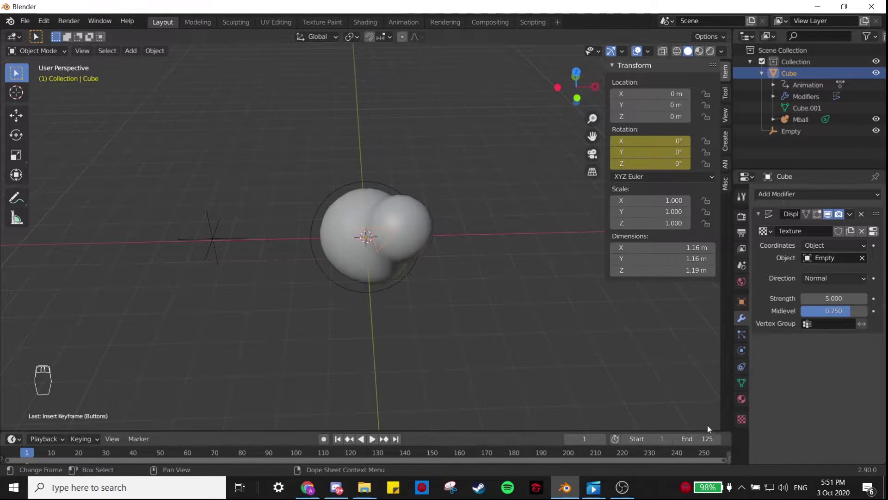
- At frame 125, set the cube's X, Y and Z rotation to 360° and keyframe it
key("space")
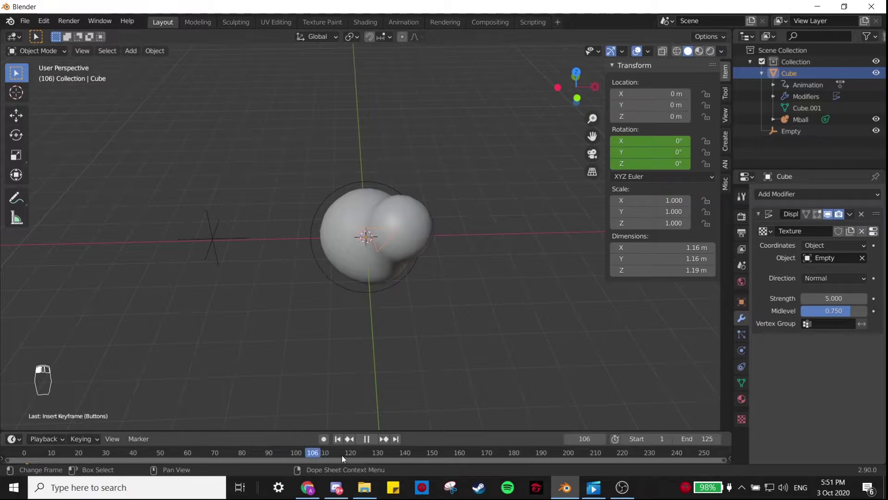
key("space")
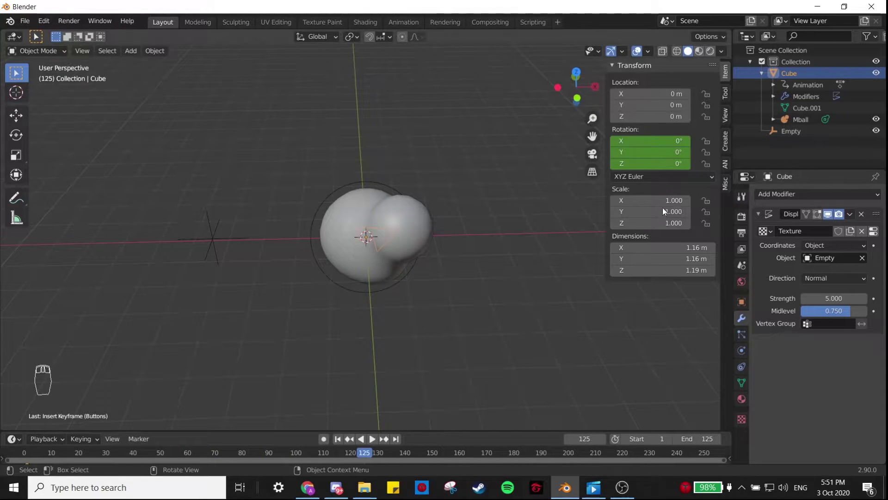
mouse_move(653, 140)
left_mouse_down()
mouse_move(652, 152)
mouse_move(652, 137)
left_mouse_up()
key("Return")
key("i")
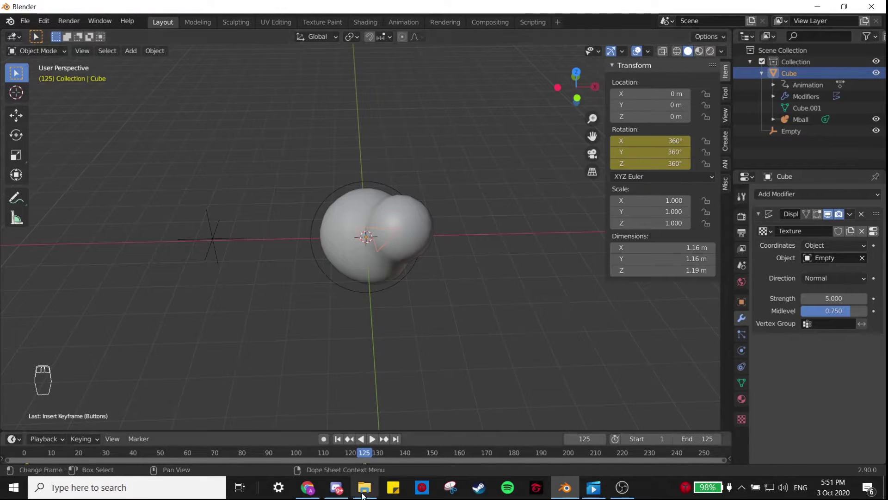
- Play the cube's rotation animation from the start and check the blob from different angles
left_click_drag(366, 458, 30, 457)
key("space")
left_click(371, 439)
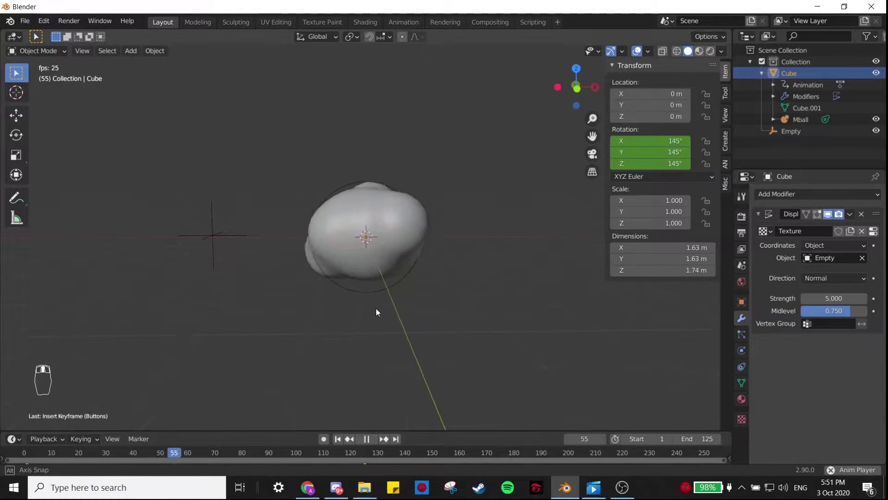
left_click(592, 89)
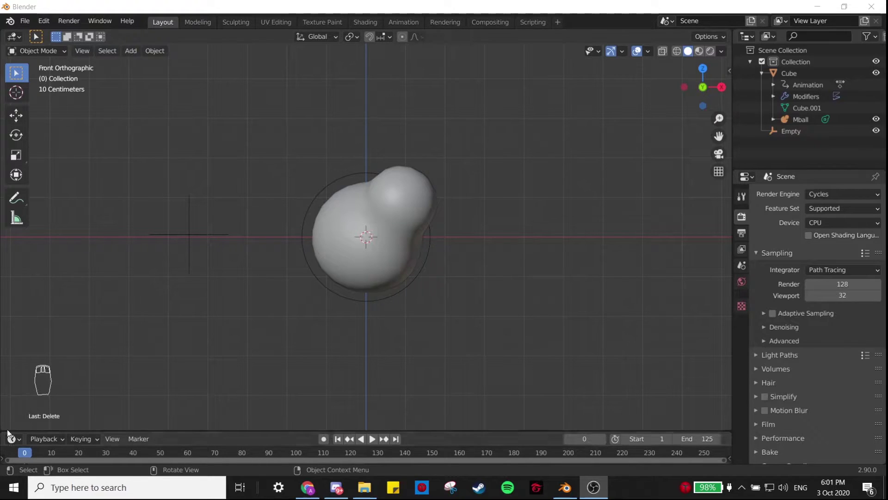
- Split off an area below the 3D viewport as an enlarged Dope Sheet showing the cube's keyframes
left_click_drag(3, 428, 5, 383)
left_click(29, 405)
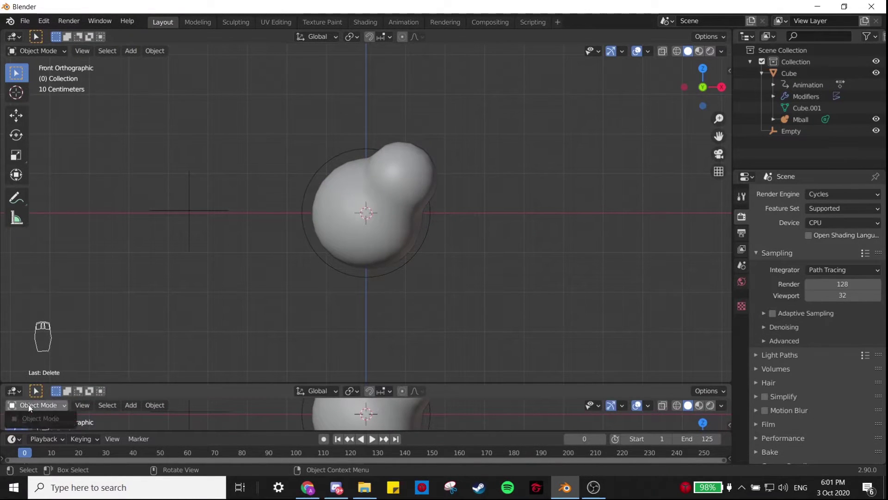
left_click(11, 391)
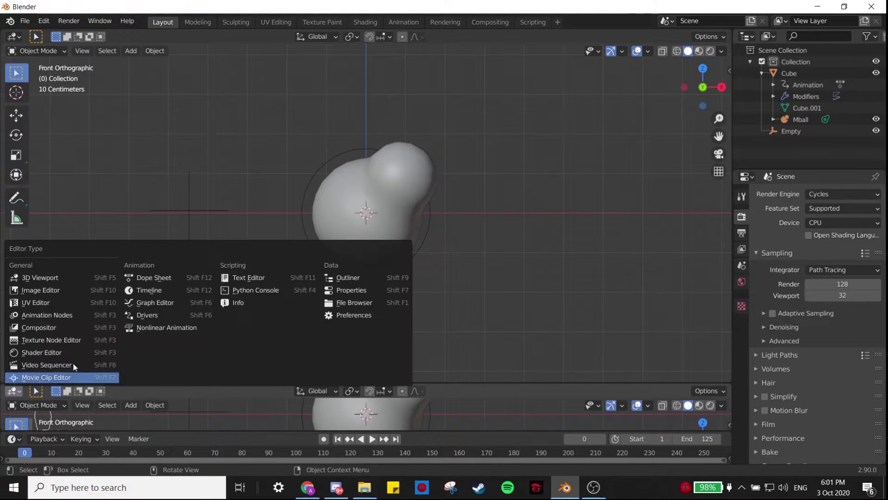
left_click(167, 278)
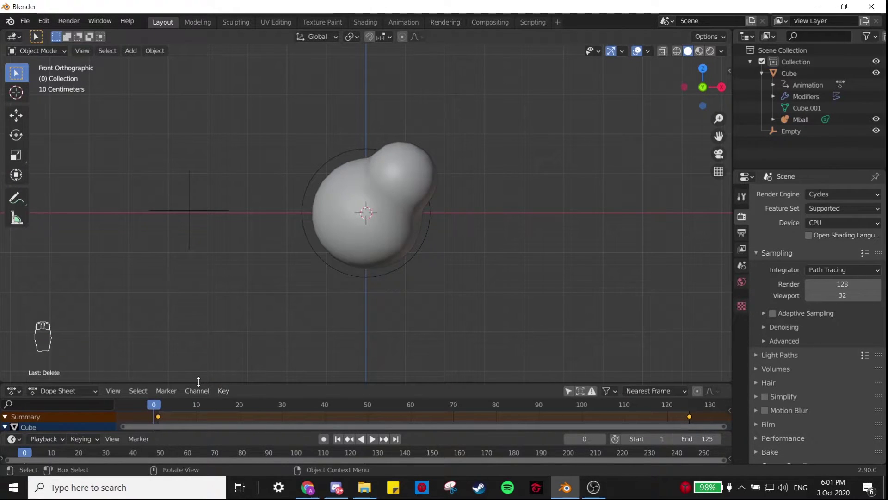
left_click(789, 73)
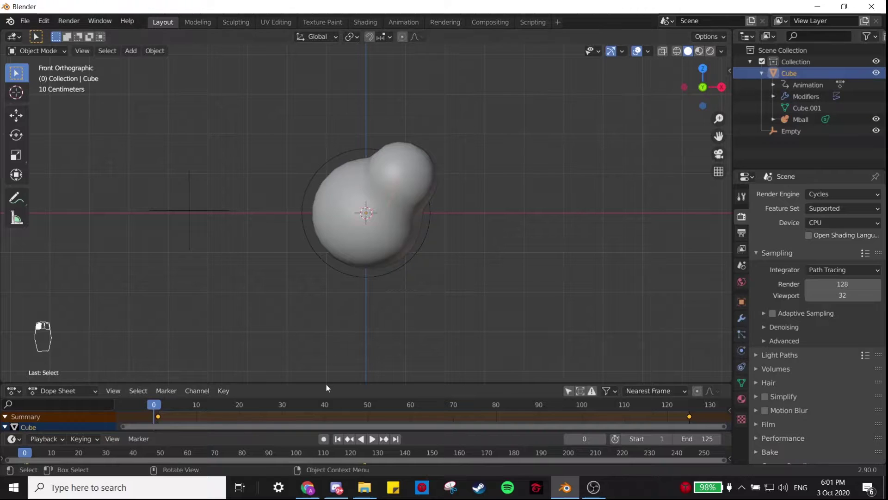
left_click_drag(327, 384, 341, 311)
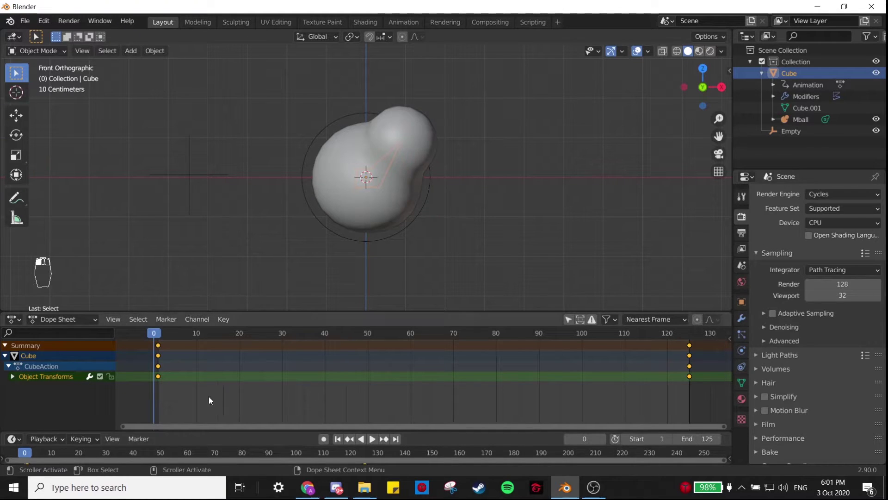
- Set the interpolation mode of all the cube's rotation keyframes to Linear and play the animation
left_click_drag(134, 393, 706, 373)
right_click(689, 379)
mouse_move(689, 380)
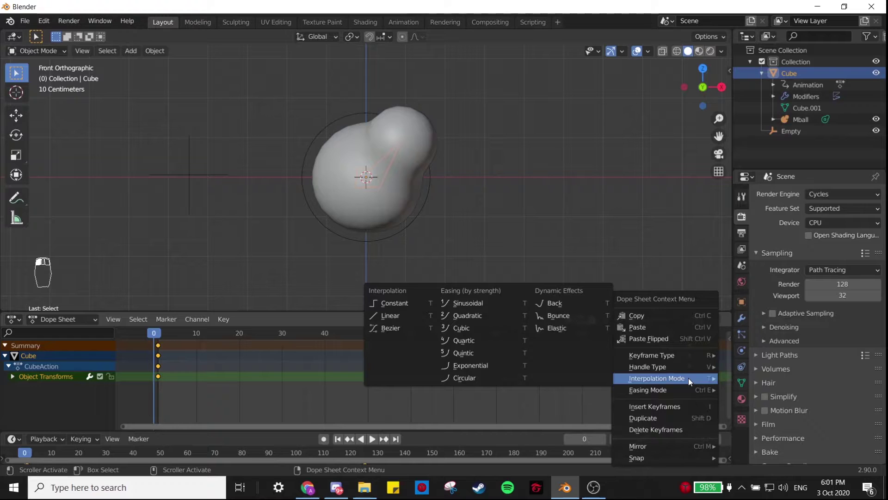
left_click(418, 317)
left_click(371, 439)
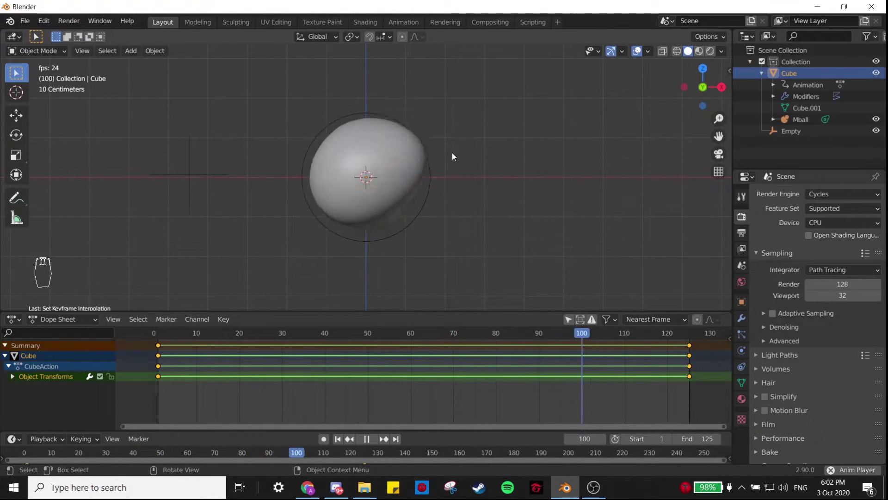
- Stop the playback, remove the bottom timeline area and turn the Dope Sheet area into a Timeline with reduced height
left_click(368, 440)
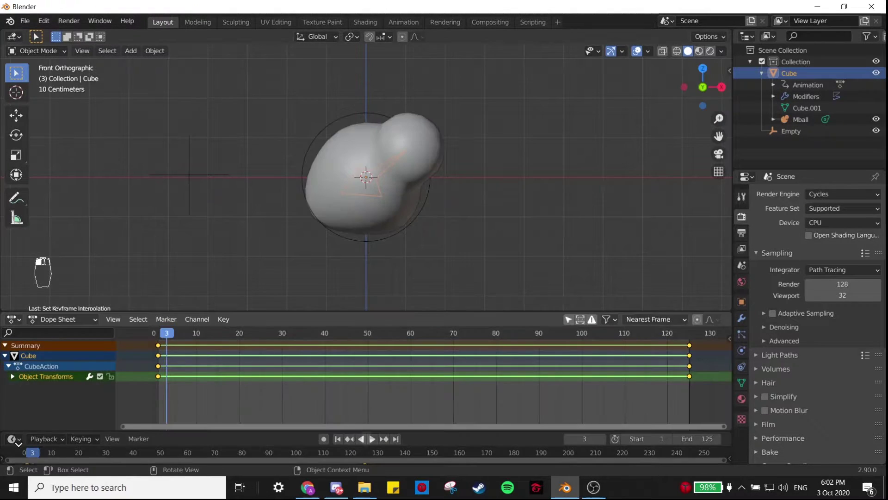
left_click(76, 393)
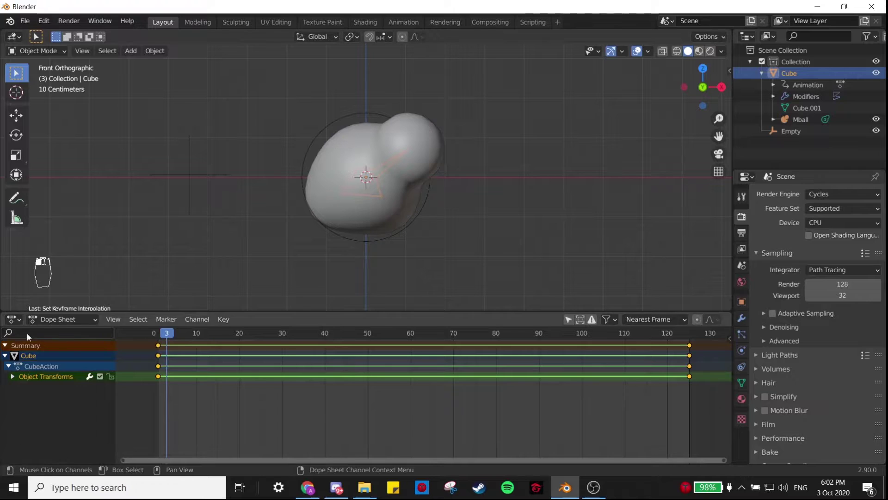
left_click(14, 319)
left_click(62, 319)
left_click(14, 319)
left_click(151, 372)
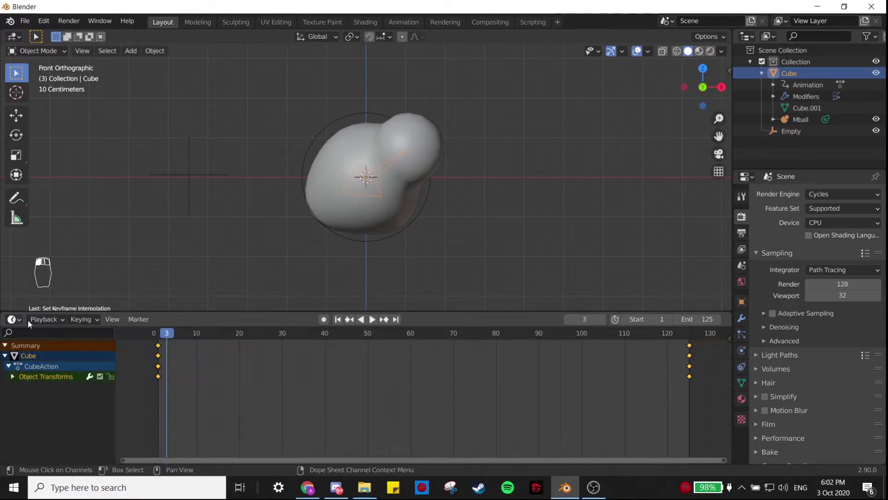
left_click_drag(59, 312, 74, 408)
- Add a plane mesh at the scene centre and rotate it 90° about the X axis so it stands upright
middle_click_drag(370, 307, 380, 318)
scroll(384, 301, "down", 4)
left_click(393, 284)
middle_click_drag(393, 284, 385, 295)
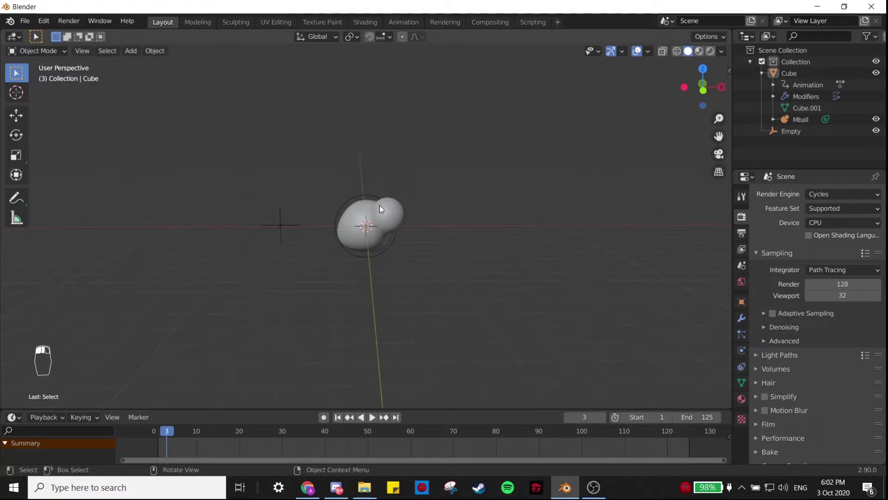
scroll(439, 238, "up", 4)
key("shift+a")
mouse_move(370, 164)
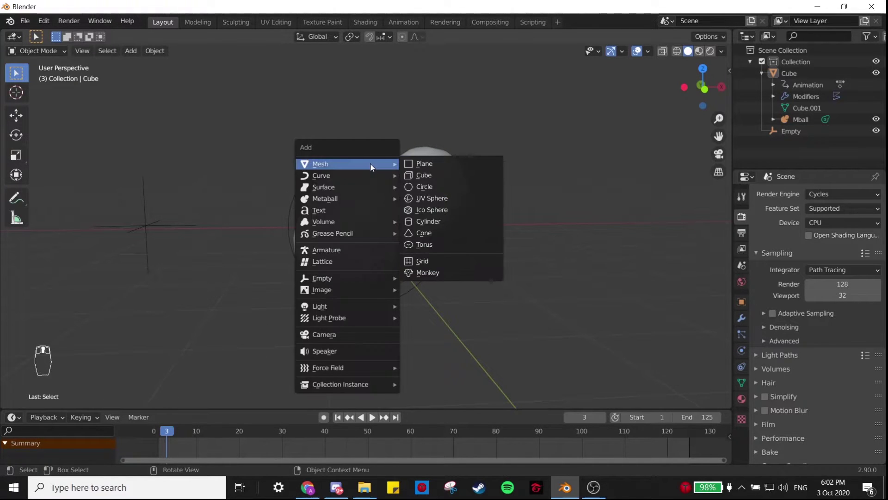
left_click(478, 163)
middle_click_drag(493, 162, 483, 183)
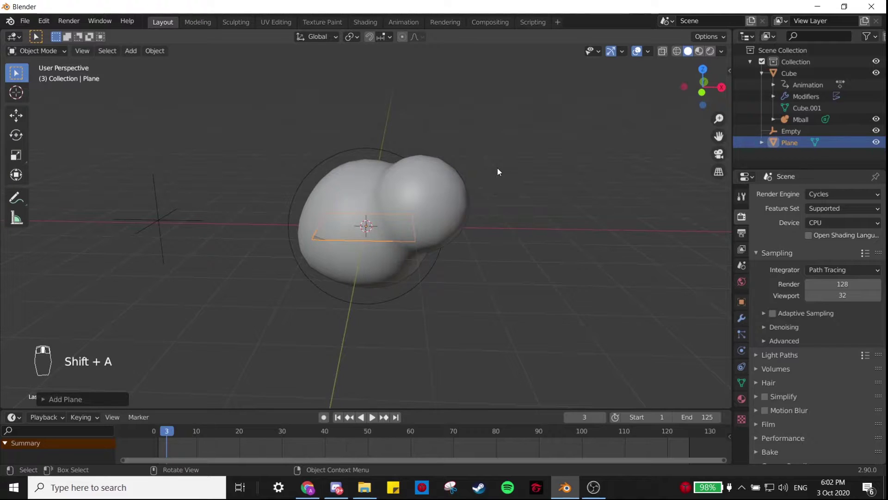
key("r")
key("x")
key("9")
key("0")
key("Return")
- Move the upright plane back behind the blob and scale it up into a large backdrop wall
key("g")
left_click(437, 153)
left_click(702, 93)
key("s")
left_click(133, 142)
scroll(323, 208, "down", 5)
middle_click_drag(323, 208, 397, 207)
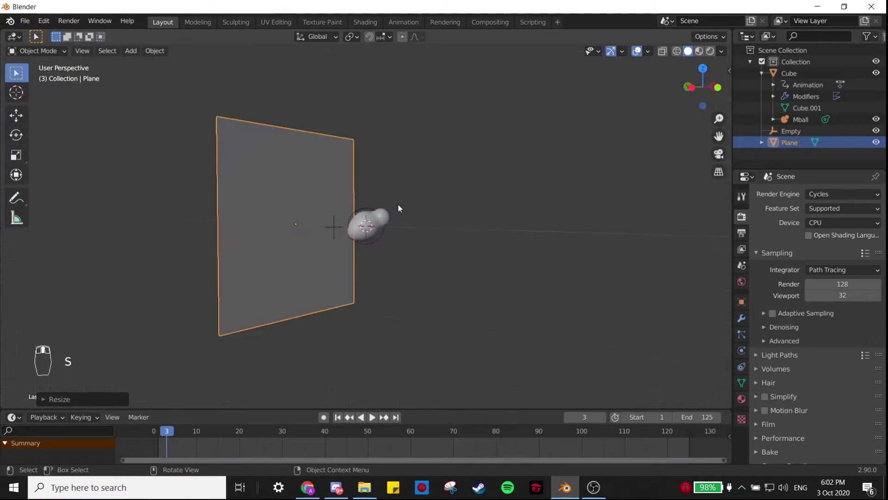
- Add a camera to the scene while in the front orthographic view
left_click(717, 89)
key("shift+a")
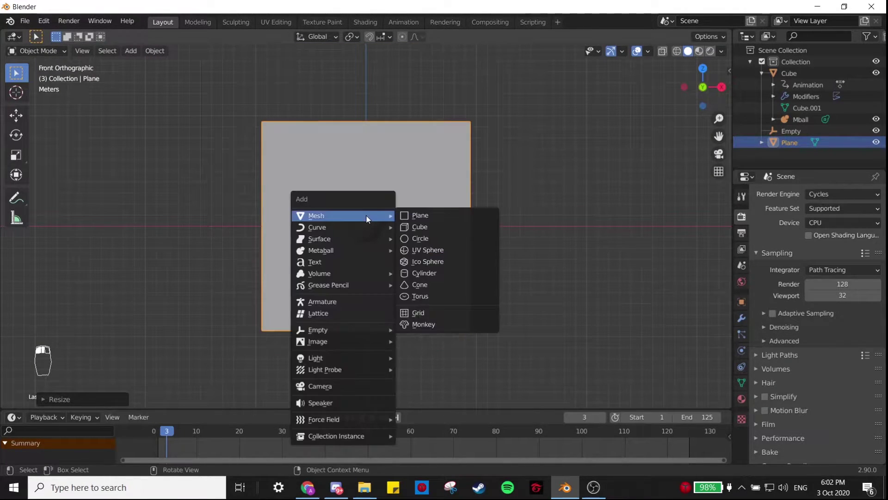
left_click(356, 386)
- Move the camera about 15 m along negative Y in front of the blob and look through it to check the framing
middle_click_drag(356, 386, 398, 259)
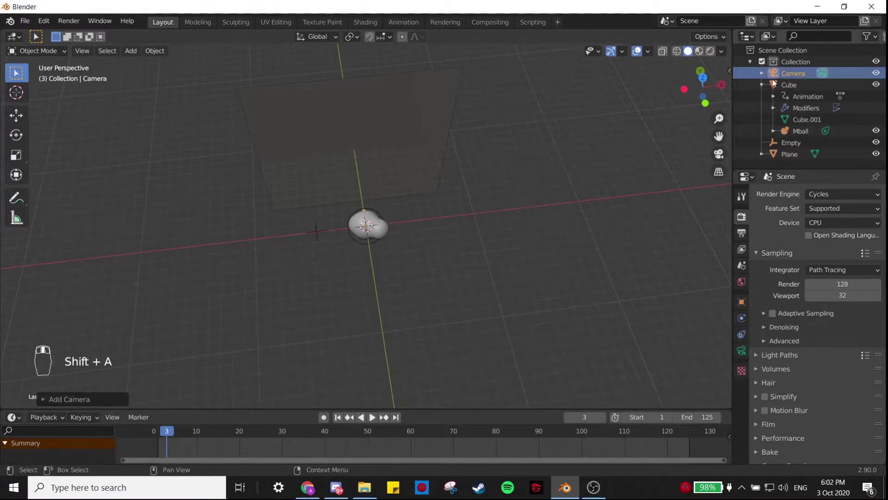
left_click(702, 77)
key("g")
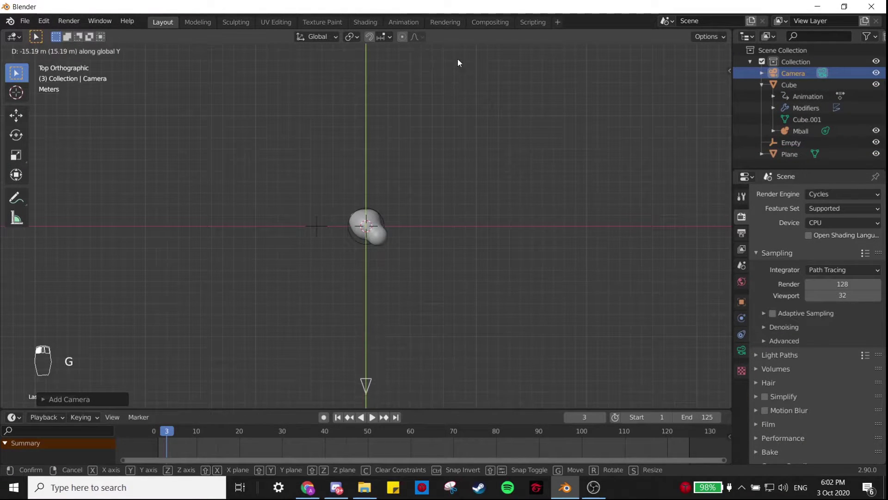
left_click(458, 62)
left_click(701, 105)
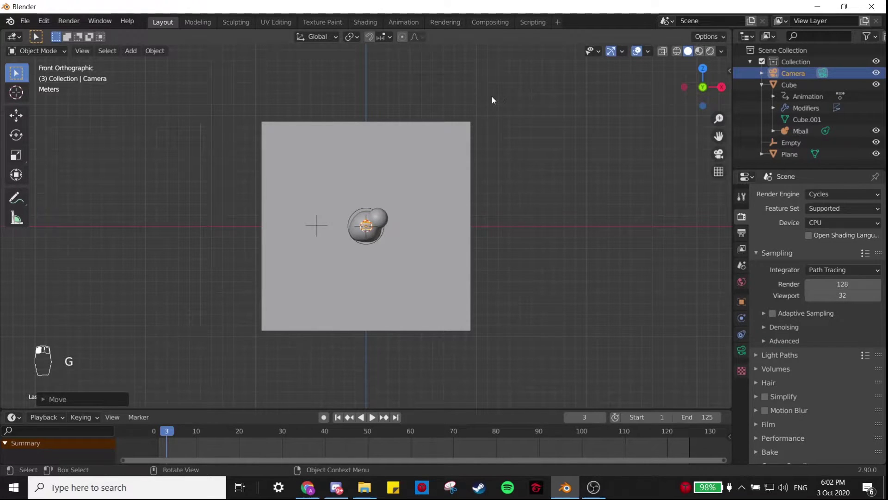
key("KP_0")
scroll(513, 111, "up", 4)
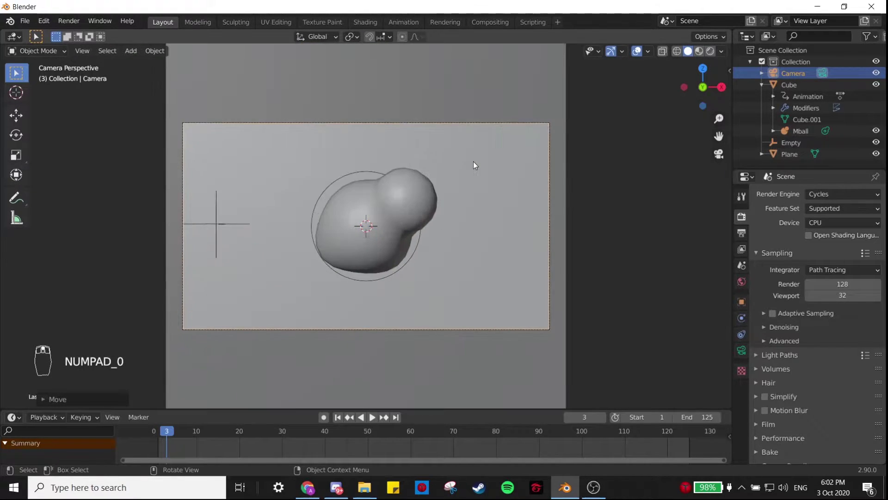
scroll(519, 120, "up", 2)
scroll(513, 124, "down", 4)
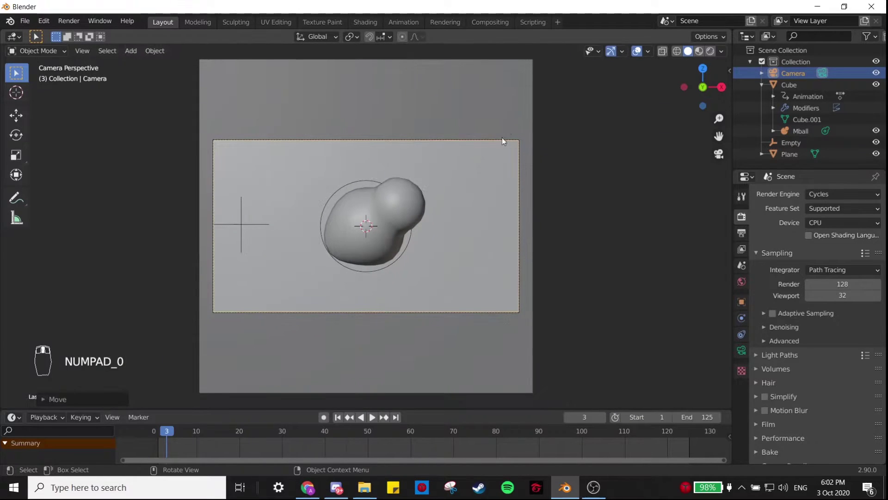
- Add a second plane at the scene centre and rotate it 90° about the X axis
left_click(377, 209)
middle_click_drag(379, 210, 353, 172)
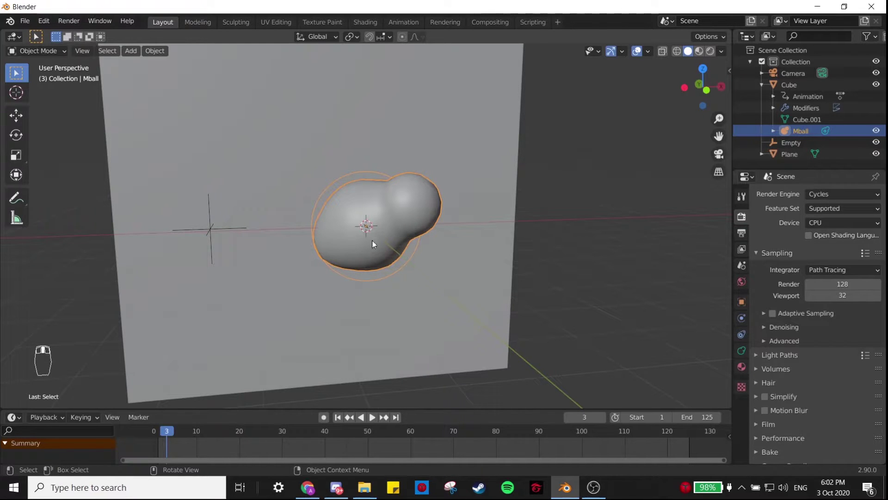
left_click(563, 200)
middle_click_drag(549, 196, 433, 155)
key("shift+a")
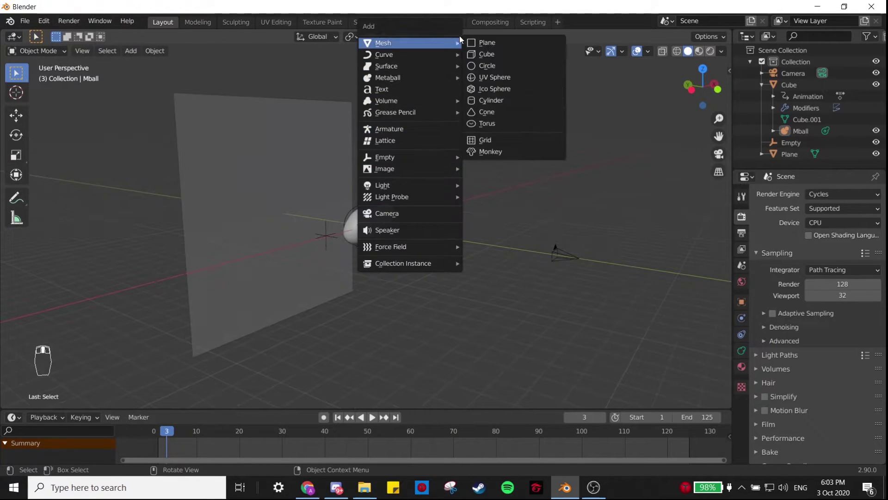
left_click(482, 41)
key("r")
key("x")
key("9")
left_click(454, 115)
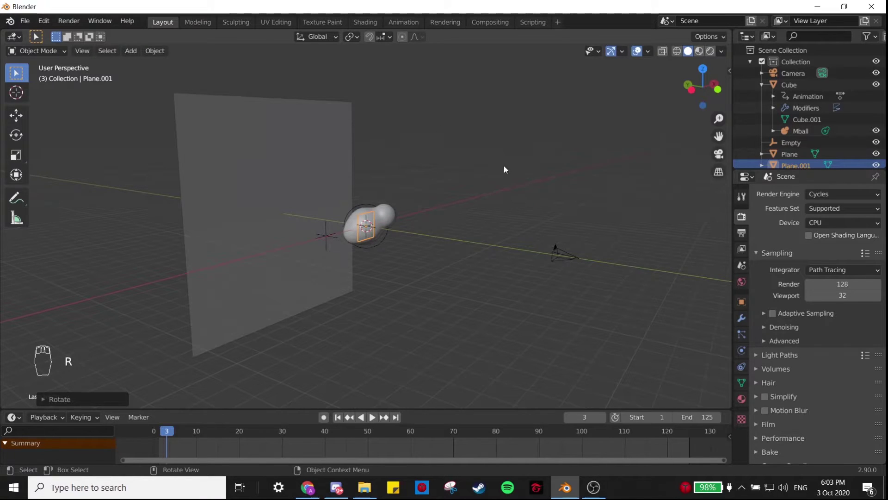
- Move the second plane along the Y axis to just in front of the large backdrop plane
key("g")
key("y")
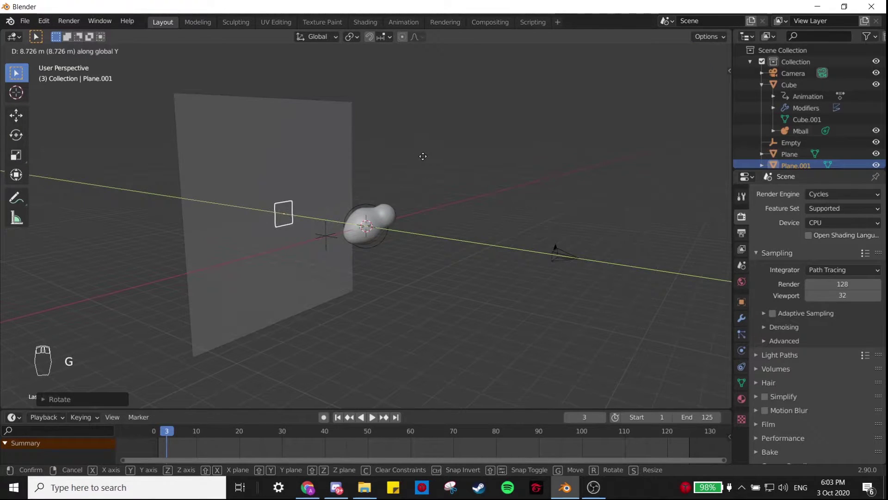
left_click(425, 156)
middle_click_drag(425, 156, 406, 173)
key("g")
key("y")
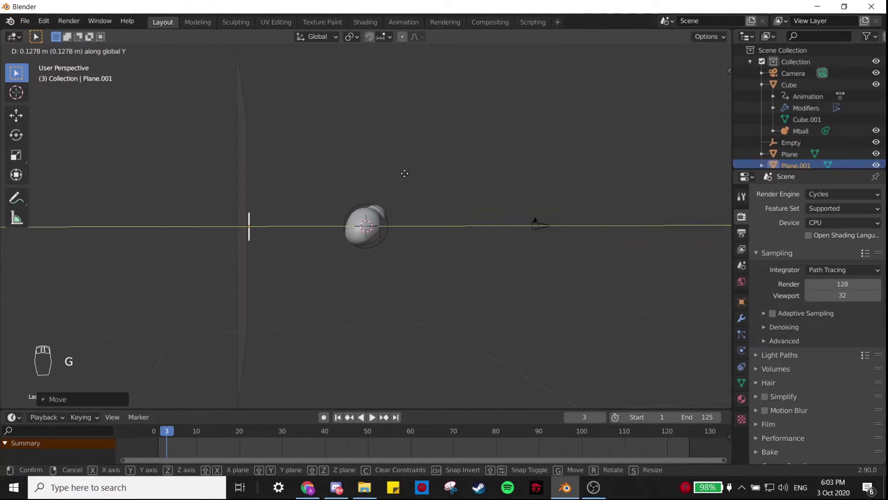
left_click(399, 174)
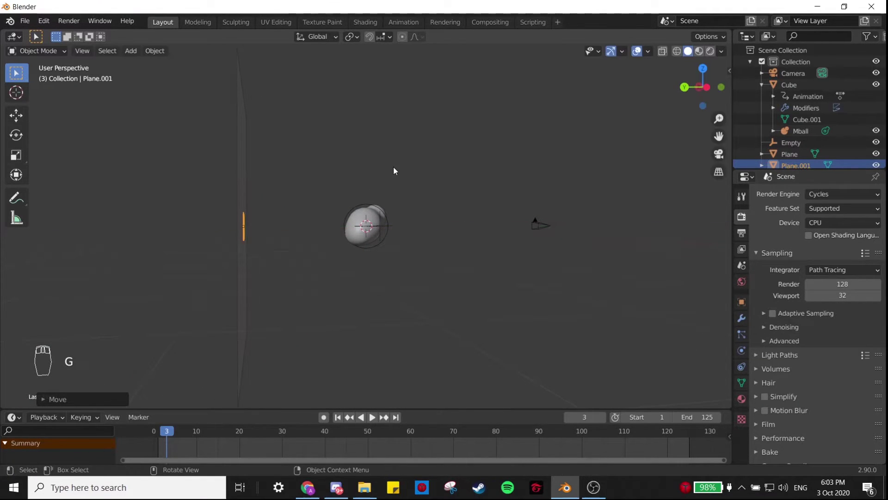
- Look through the camera and scale up the second plane so it extends beyond the blob
key("KP_0")
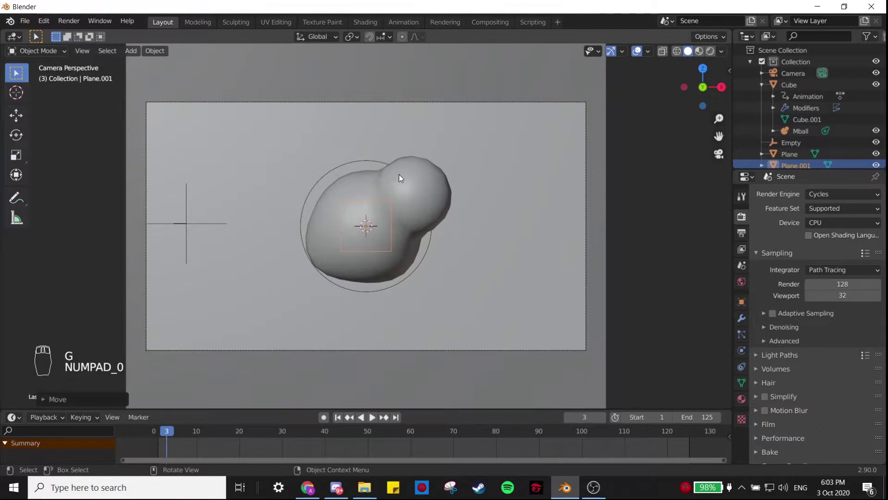
key("s")
left_click(456, 168)
- In the Shading workspace, give the second plane a new material with Texture Coordinate, Mapping and Image Texture nodes feeding the Principled BSDF's base colour
left_click(375, 27)
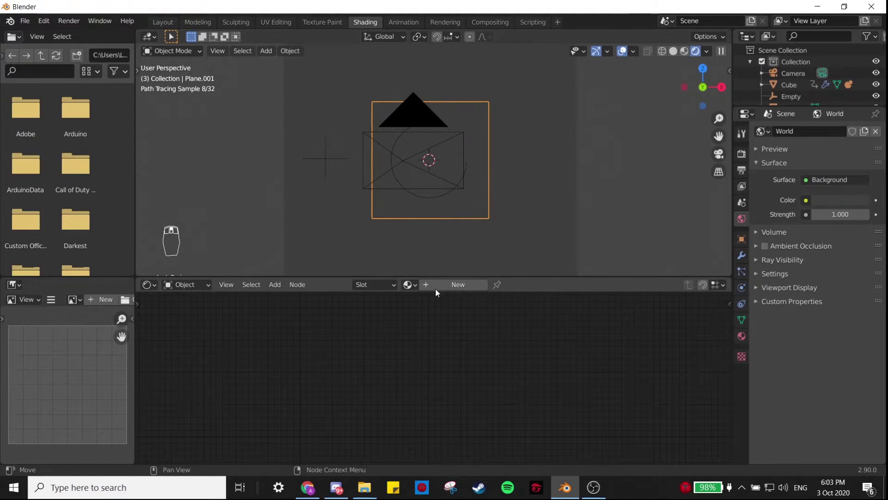
left_click(442, 284)
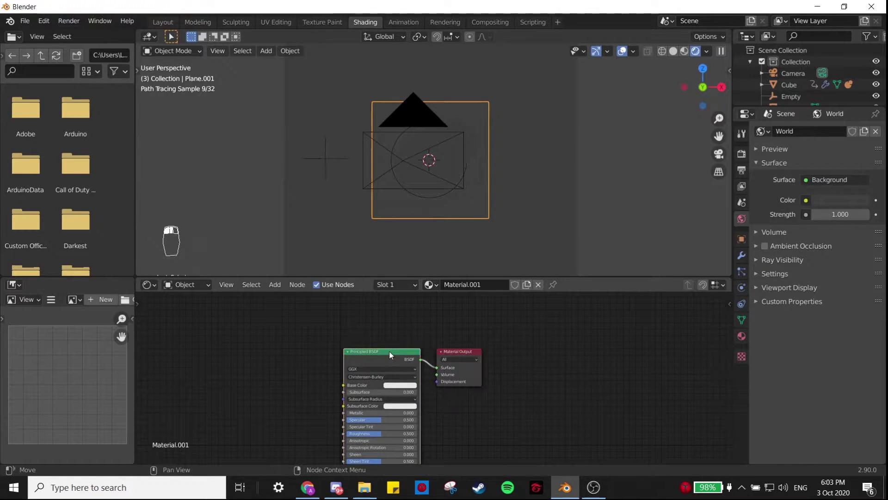
left_click(390, 351)
key("ctrl+t")
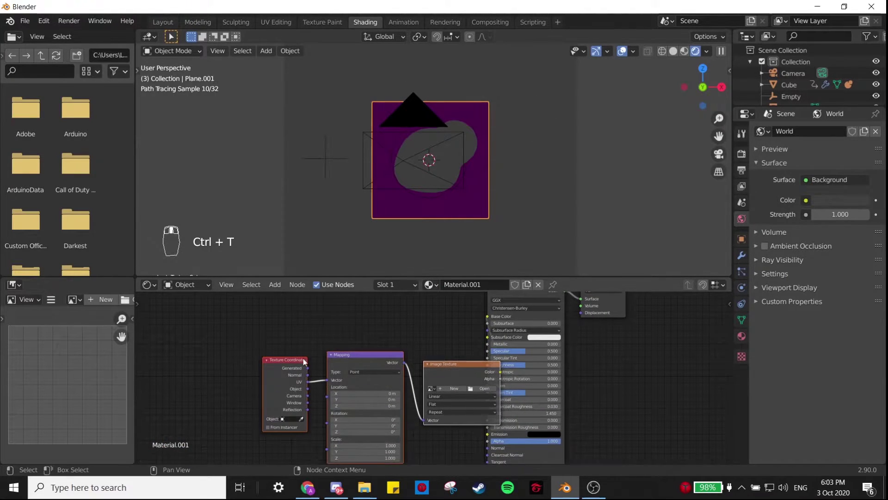
left_click_drag(454, 365, 395, 315)
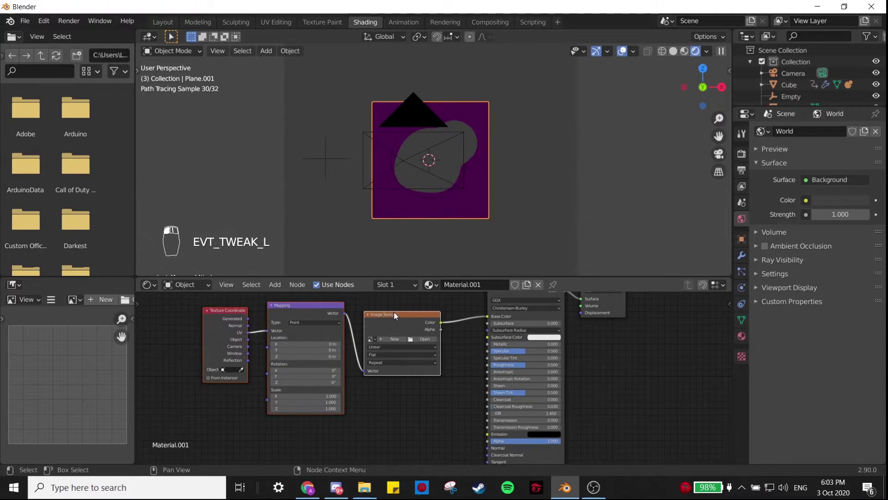
- Load eye test poster.jpg into the Image Texture node and inspect the poster plane in Material Preview shading
left_click(429, 340)
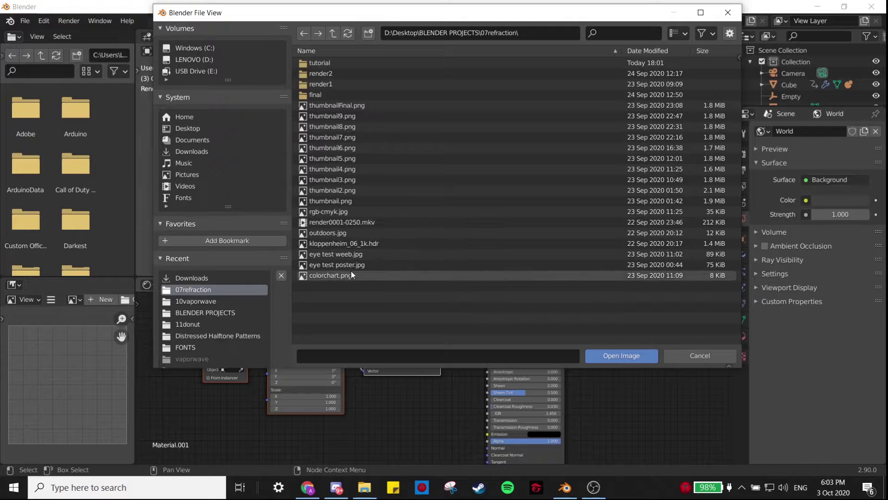
double_click(353, 265)
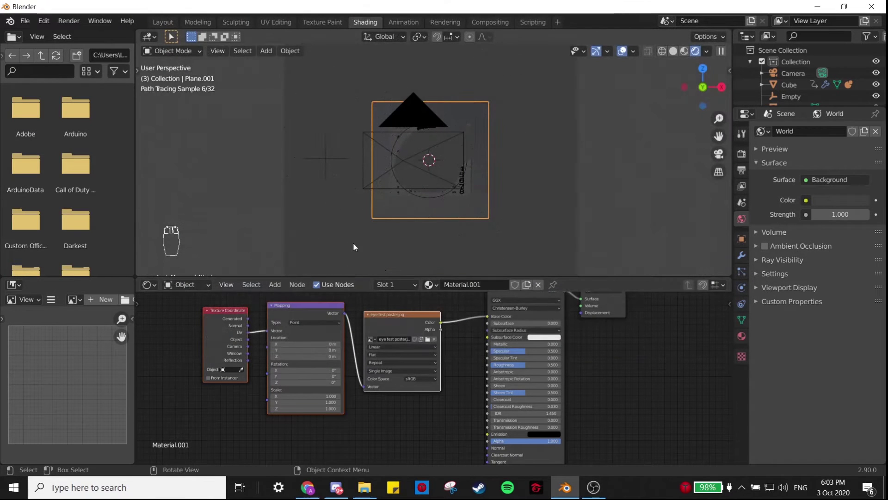
middle_click_drag(391, 177, 432, 176)
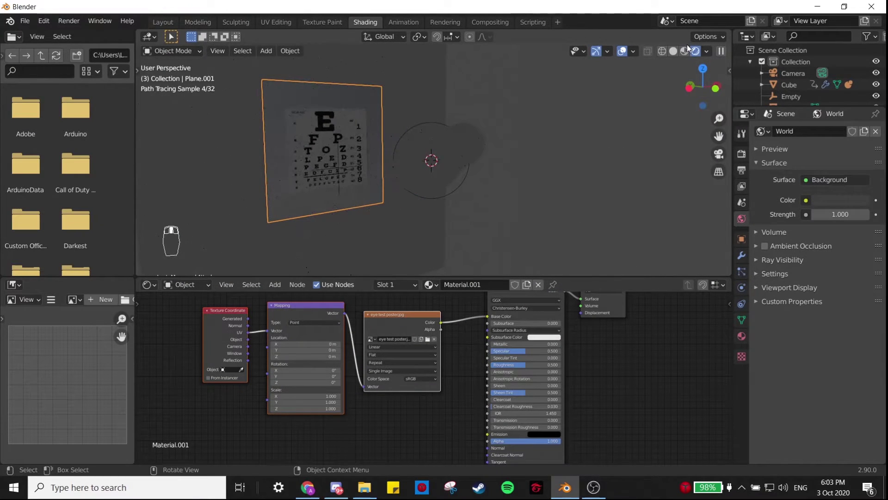
key("z")
scroll(326, 148, "up", 4)
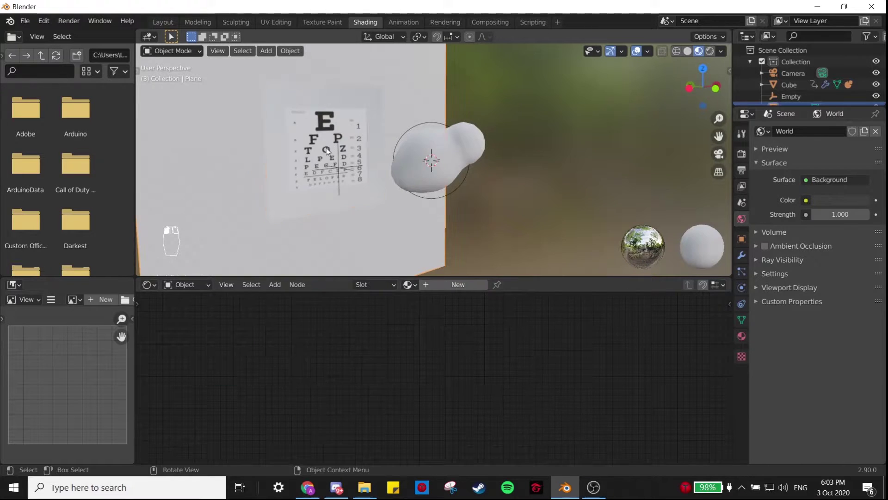
middle_click_drag(318, 116, 460, 201)
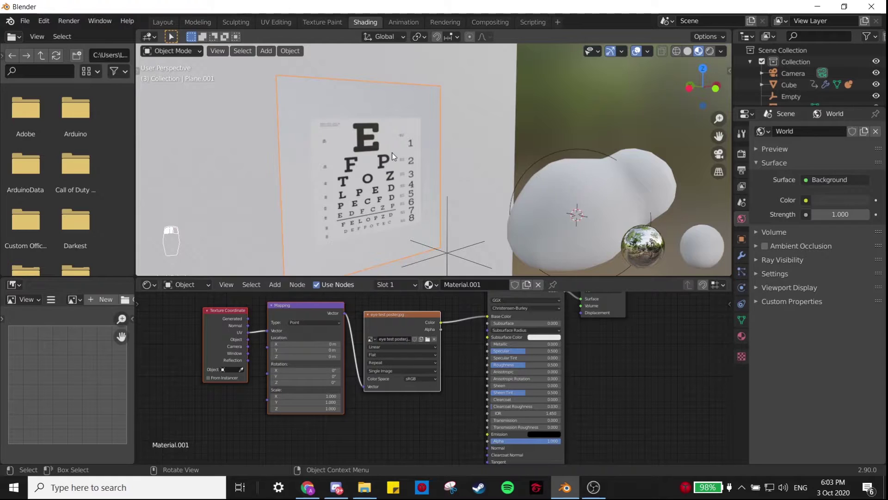
middle_click_drag(393, 152, 419, 54)
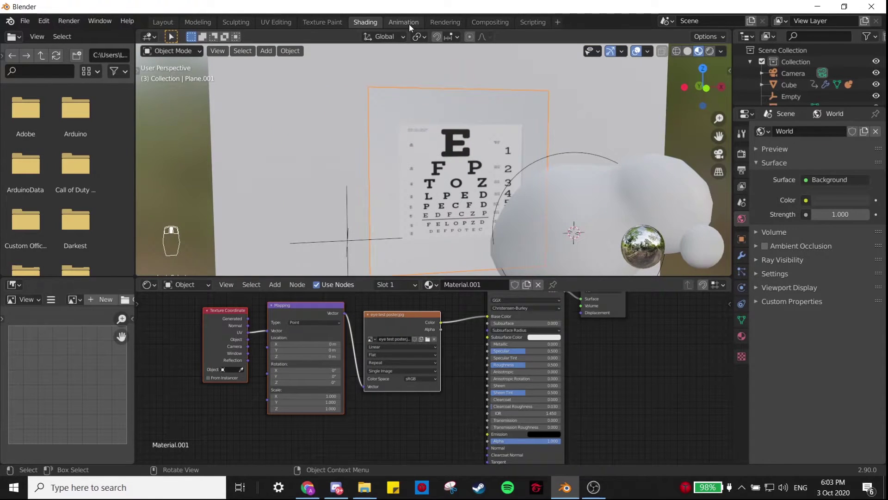
- In the UV Editing workspace, select all the poster plane's UVs and scale them down evenly to the width of the eye chart
left_click(272, 24)
scroll(551, 208, "down", 5)
scroll(640, 237, "up", 3)
middle_click_drag(641, 238, 650, 137)
scroll(557, 267, "up", 3)
scroll(261, 250, "down", 2)
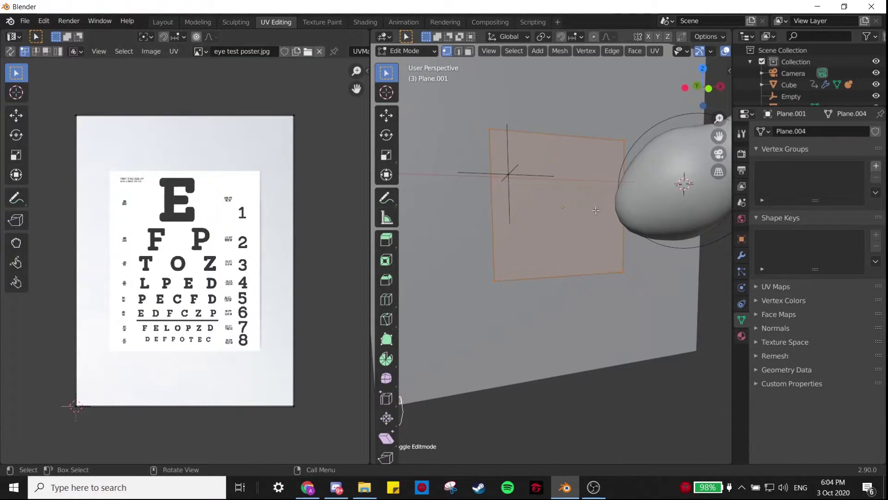
middle_click_drag(596, 211, 615, 185)
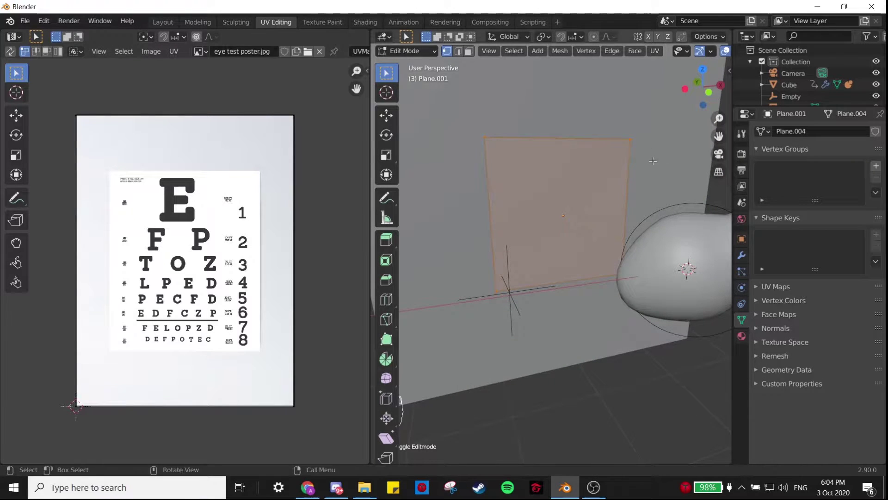
key("Tab")
key("Tab")
key("Tab")
key("a")
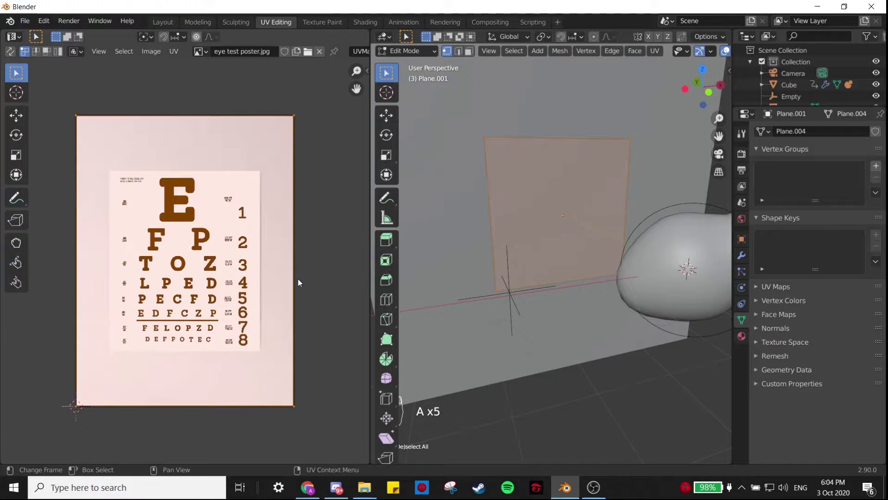
key("s")
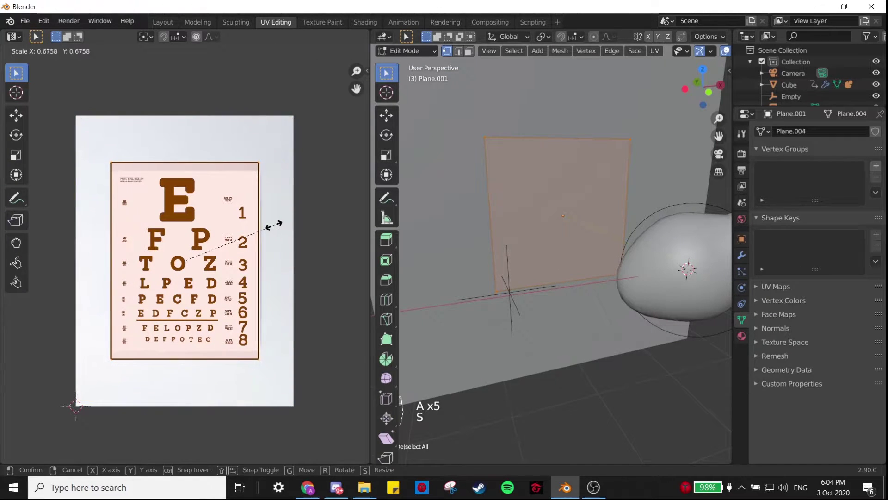
left_click(277, 226)
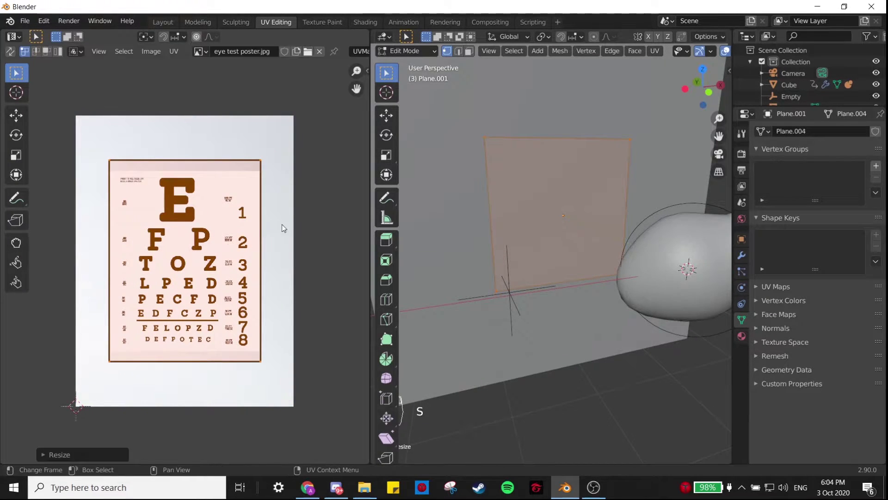
- Scale the poster plane's UVs down along Y to match the height of the eye chart
key("s")
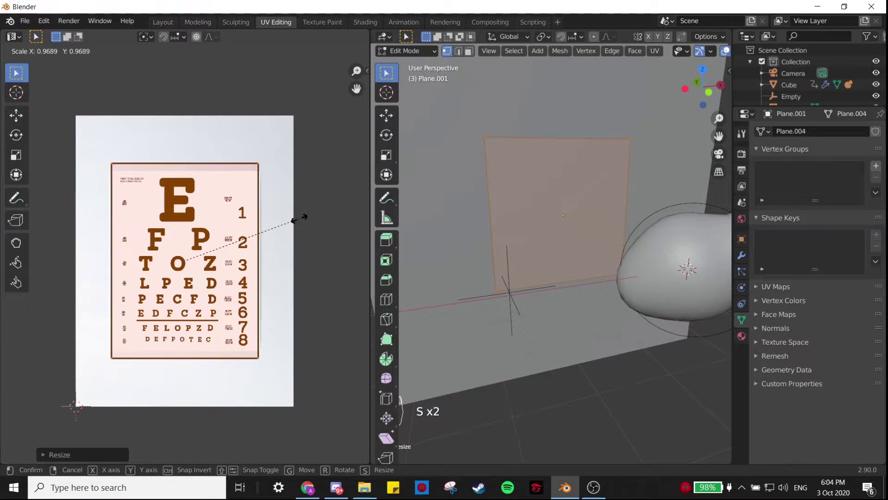
key("y")
key("s")
key("y")
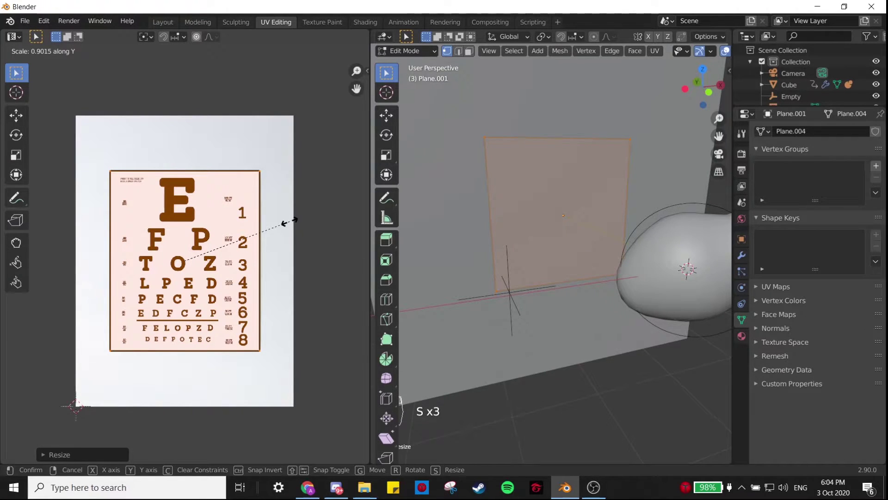
left_click(289, 222)
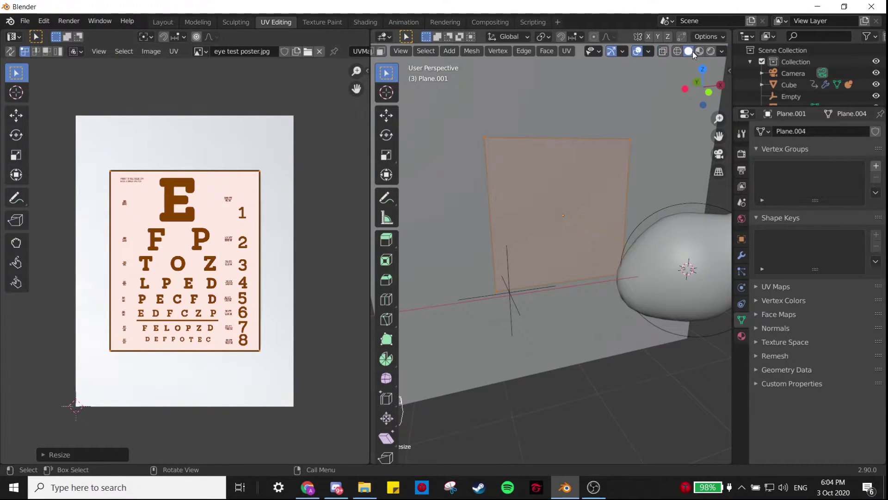
- In the Shading workspace, stretch the poster plane along global Z by a factor of about 1.34
left_click(366, 22)
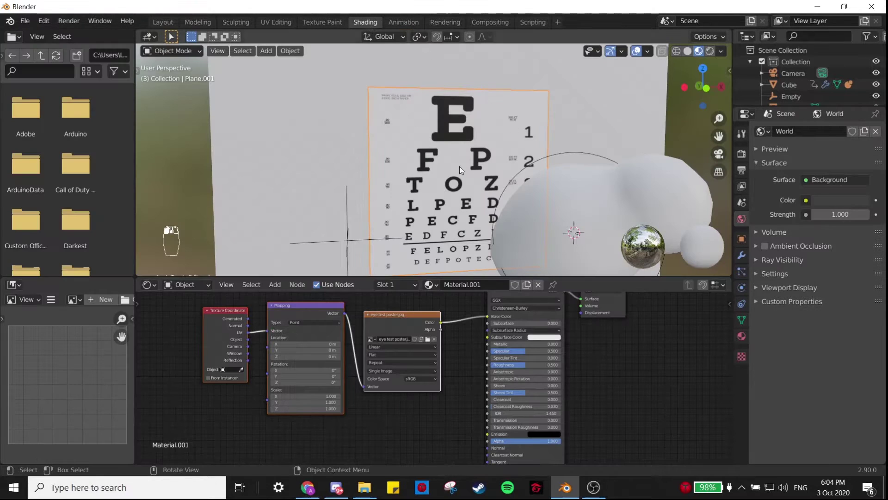
middle_click_drag(457, 167, 454, 146)
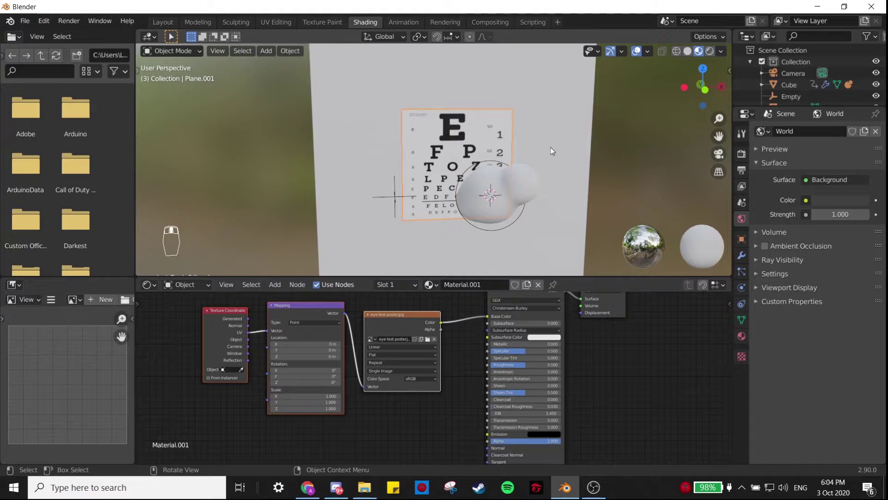
mouse_move(550, 147)
middle_mouse_down()
mouse_move(511, 146)
mouse_move(534, 140)
middle_mouse_up()
key("s")
key("z")
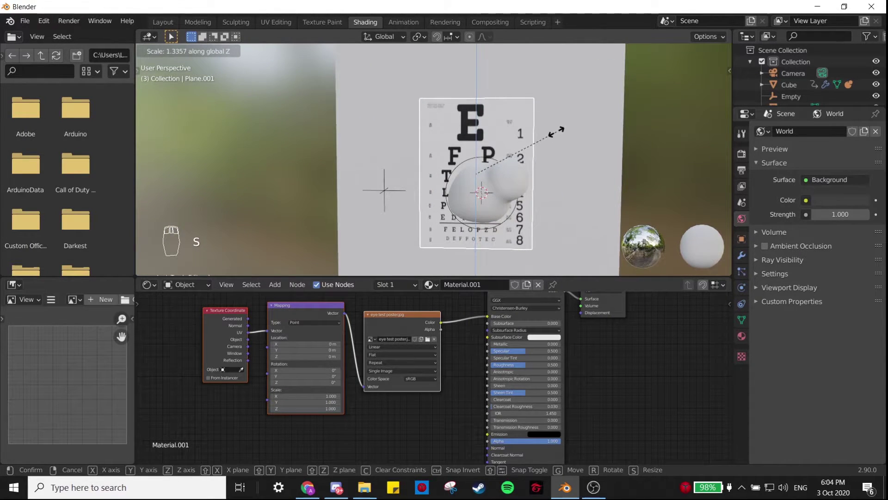
left_click(557, 133)
- Add a vertical loop cut down the middle of the poster plane's mesh
middle_click_drag(646, 129, 562, 163)
key("Tab")
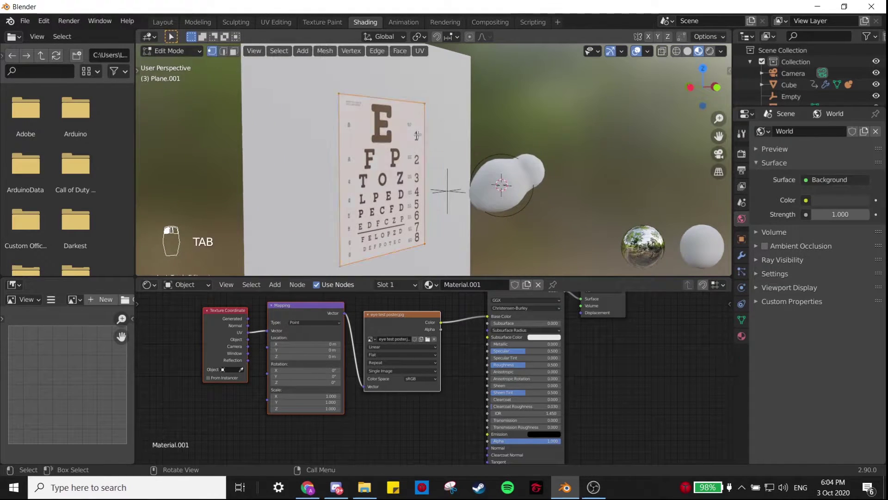
key("ctrl+r")
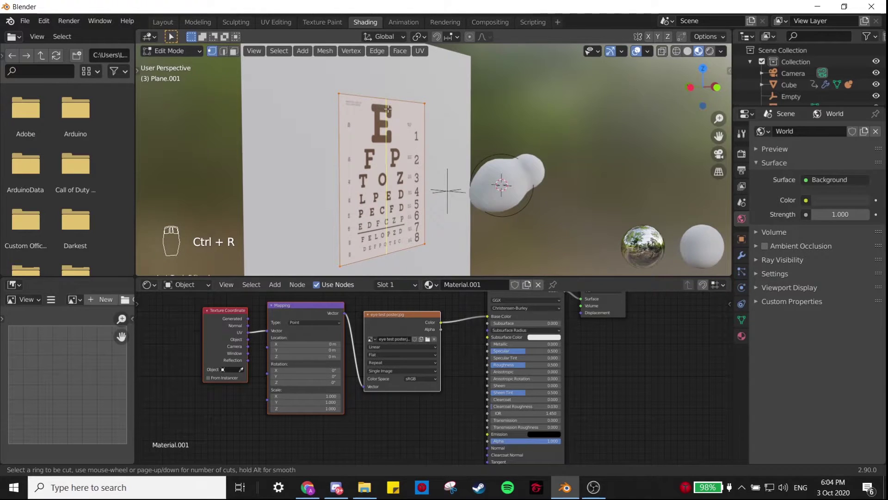
left_click(387, 109)
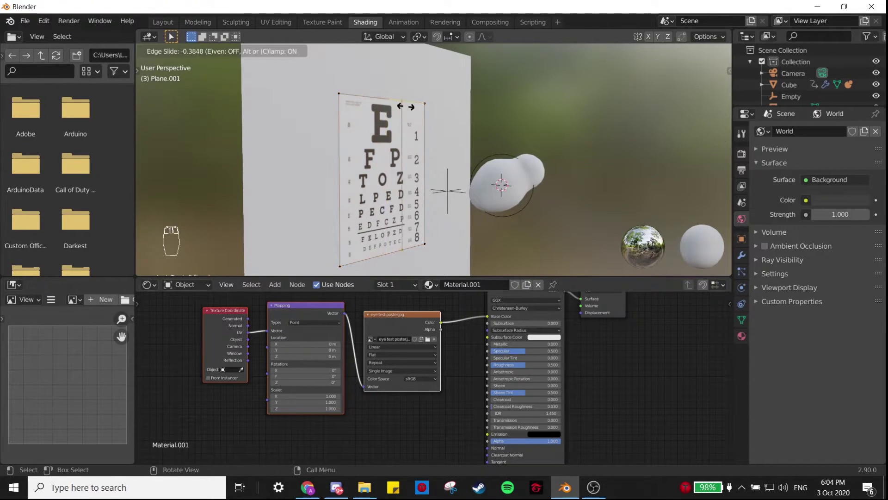
left_click(394, 139)
middle_click_drag(394, 139, 405, 144)
- Add three evenly spaced horizontal loop cuts across the poster plane
key("ctrl+r")
left_click(428, 145)
right_click(427, 153)
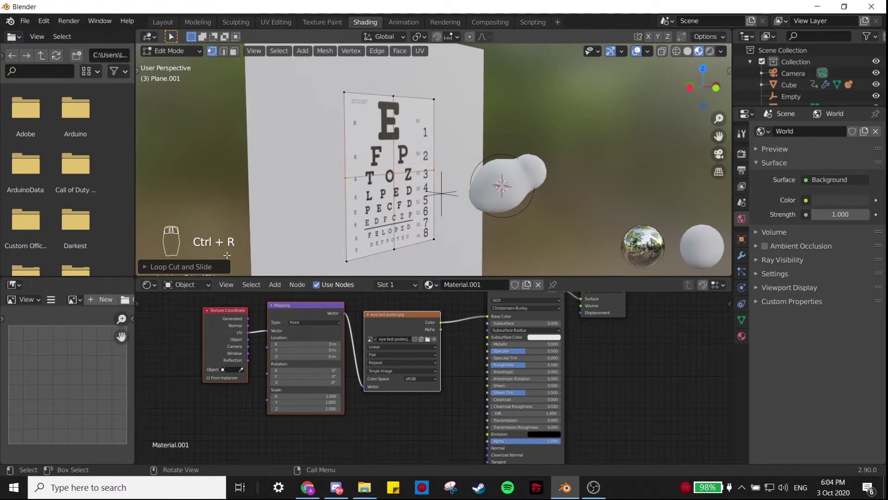
left_click(180, 266)
left_click(290, 176)
left_click(290, 175)
left_click(605, 122)
- Crease the poster by moving its upper and lower horizontal cut edges about -0.33 m along global Y
scroll(425, 143, "up", 3)
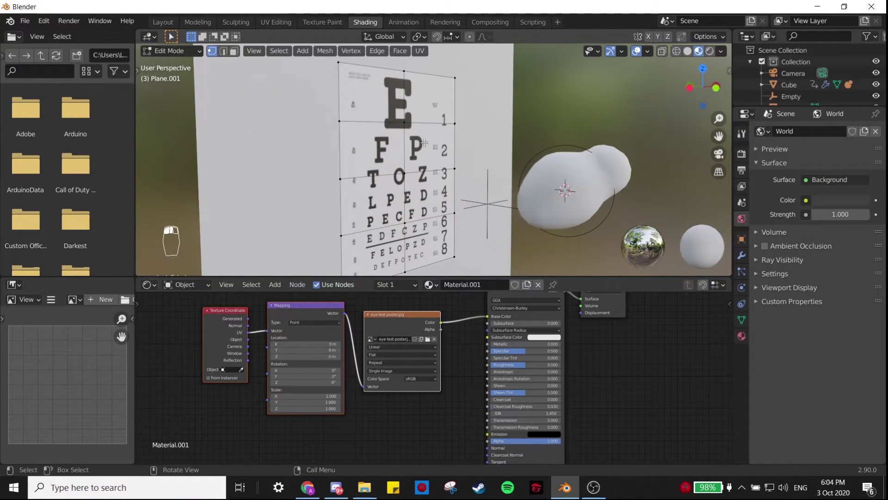
scroll(425, 143, "down", 1)
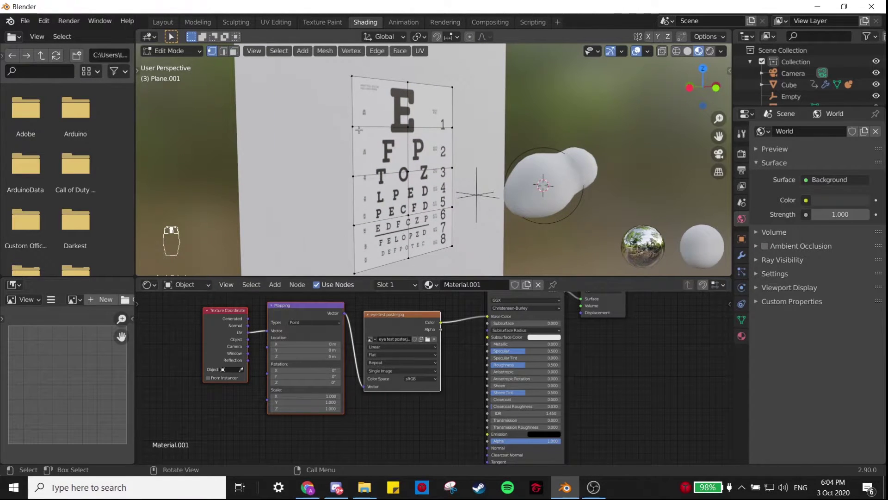
key("2")
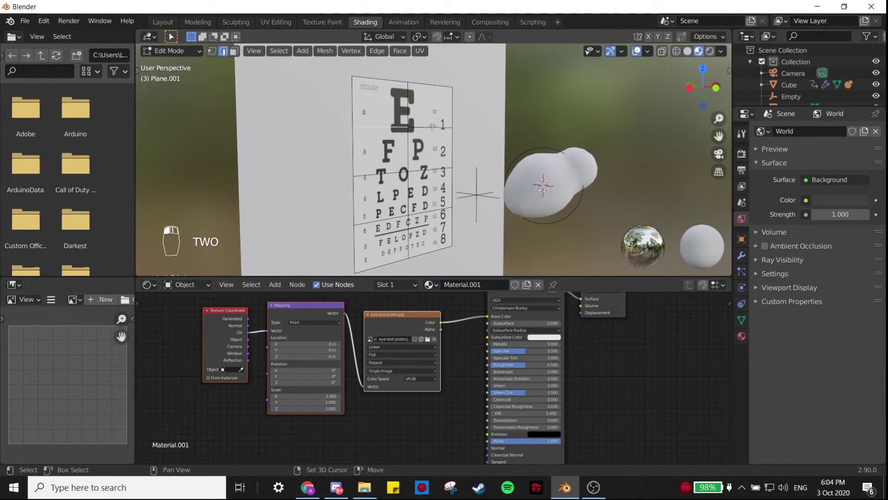
mouse_move(471, 193)
middle_mouse_down()
mouse_move(490, 185)
mouse_move(463, 185)
mouse_move(470, 178)
middle_mouse_up()
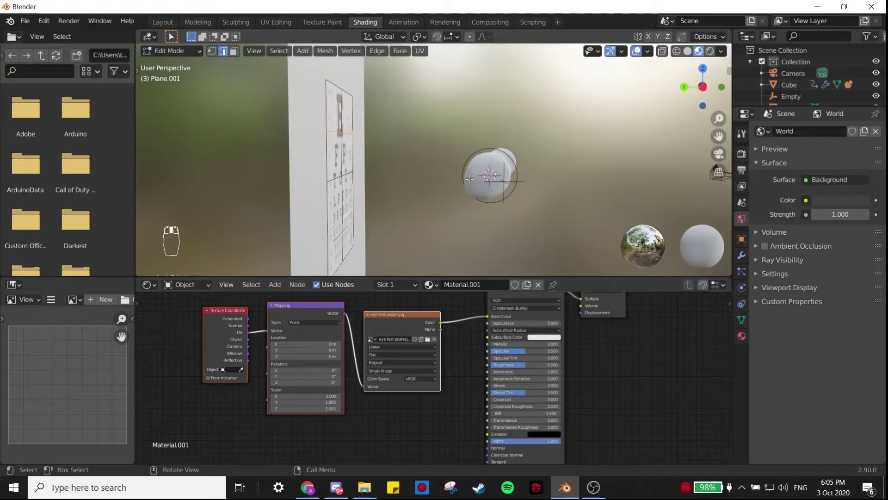
key("g")
key("y")
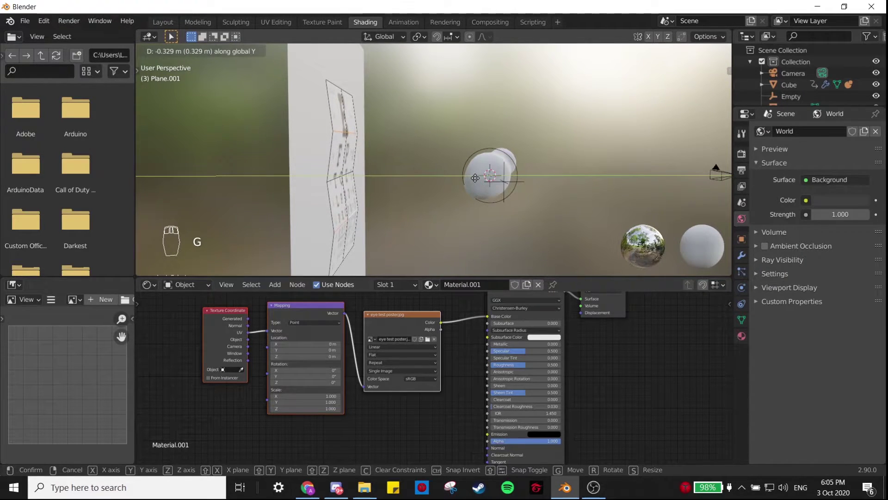
left_click(475, 178)
- Select all poster vertices except the centre column and move them down about 0.21 m along global Z
middle_click_drag(475, 178, 426, 136)
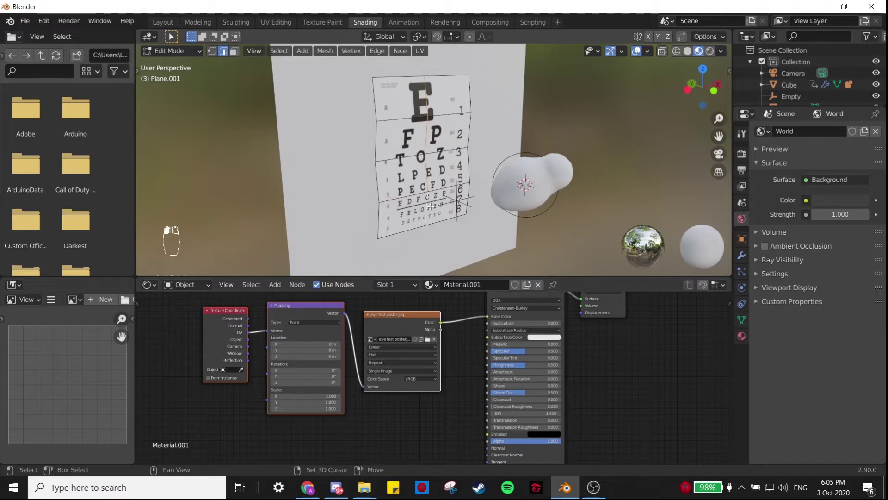
key("ctrl+i")
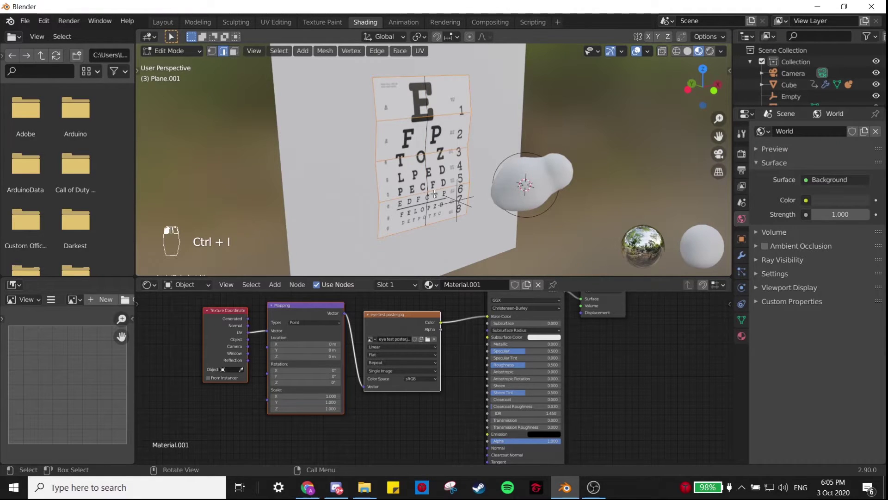
key("1")
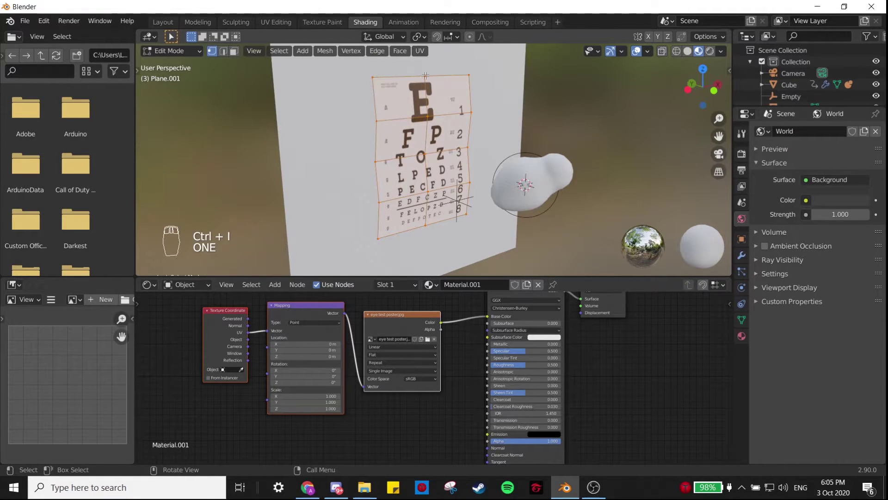
key("2")
left_click(425, 139)
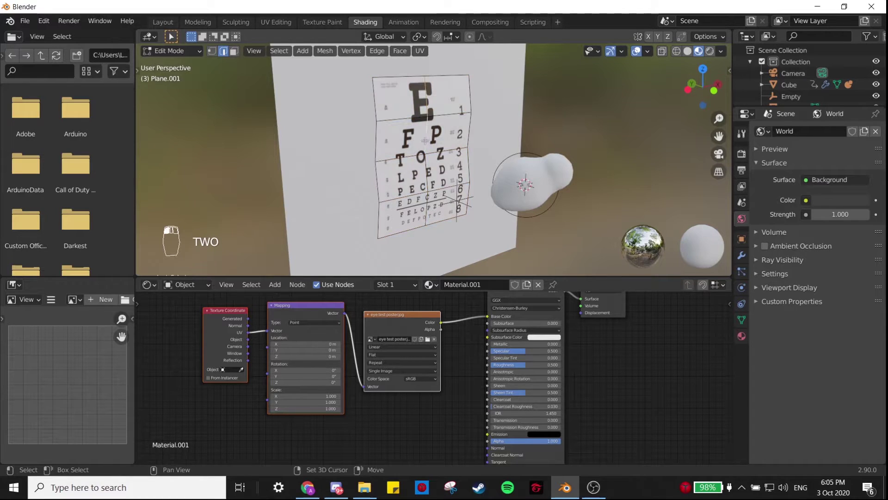
key("1")
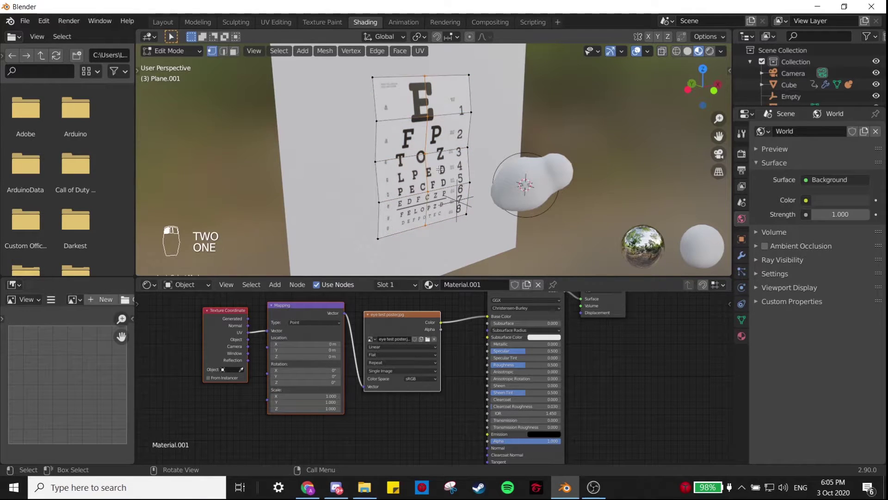
key("ctrl+i")
middle_click_drag(628, 122, 588, 125)
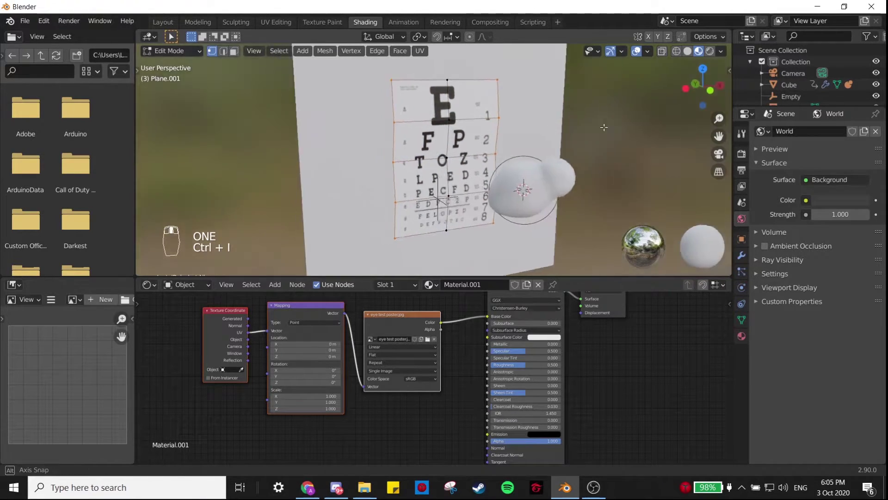
scroll(587, 125, "up", 3)
key("g")
key("z")
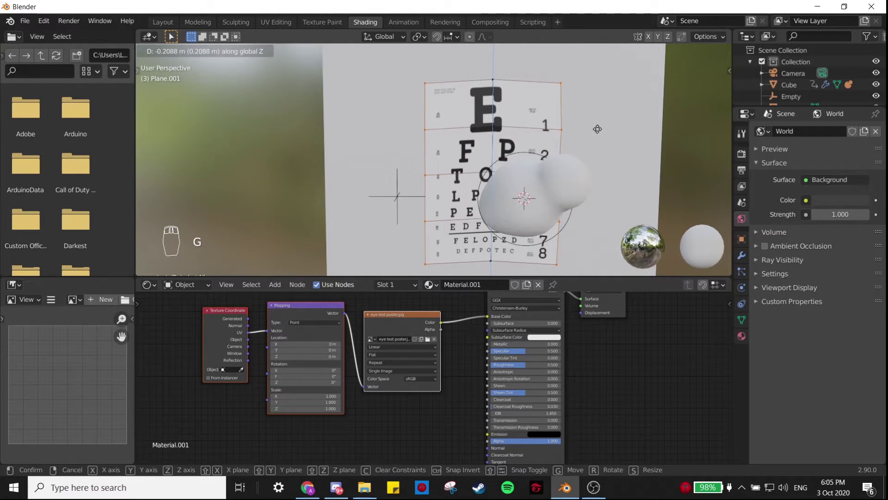
left_click(597, 130)
left_click(597, 130)
- Return to Object Mode, look through the camera and scale the poster down to fit inside the frame
key("Tab")
middle_click_drag(597, 130, 568, 154)
key("KP_0")
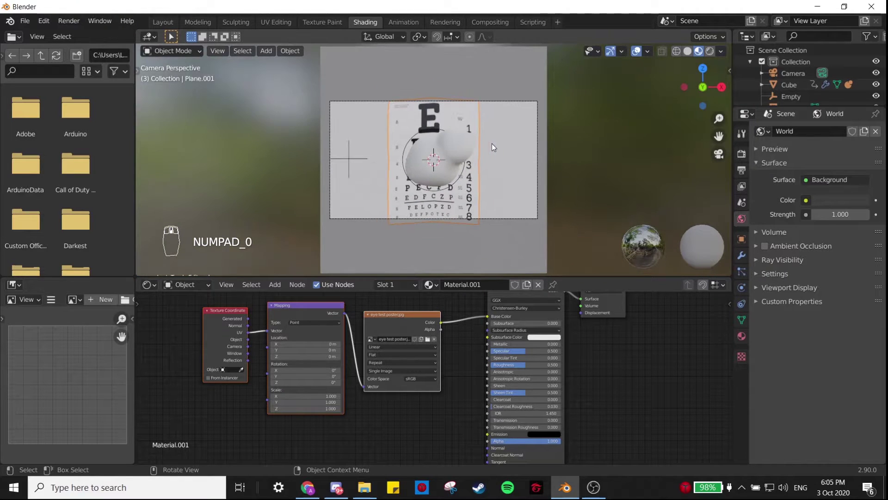
key("s")
left_click(551, 135)
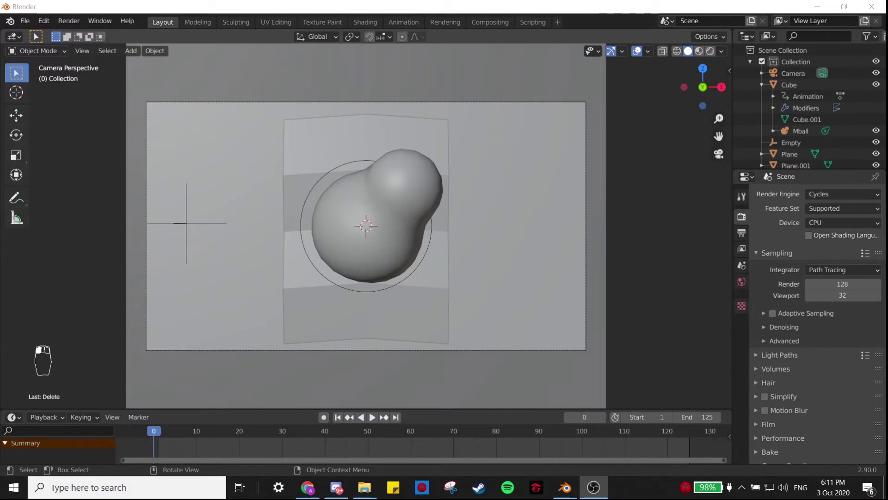
- Switch the viewport to Material Preview, add a point light and raise it along global Z to above the camera frame
left_click(699, 51)
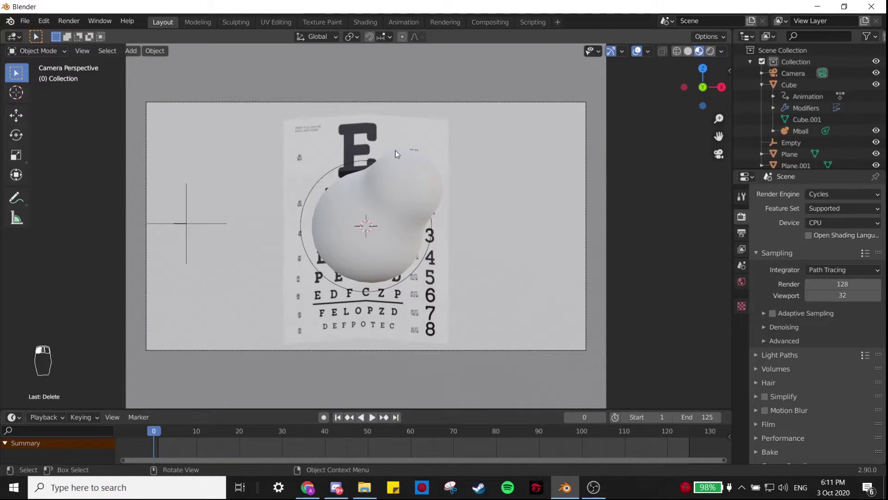
key("shift+a")
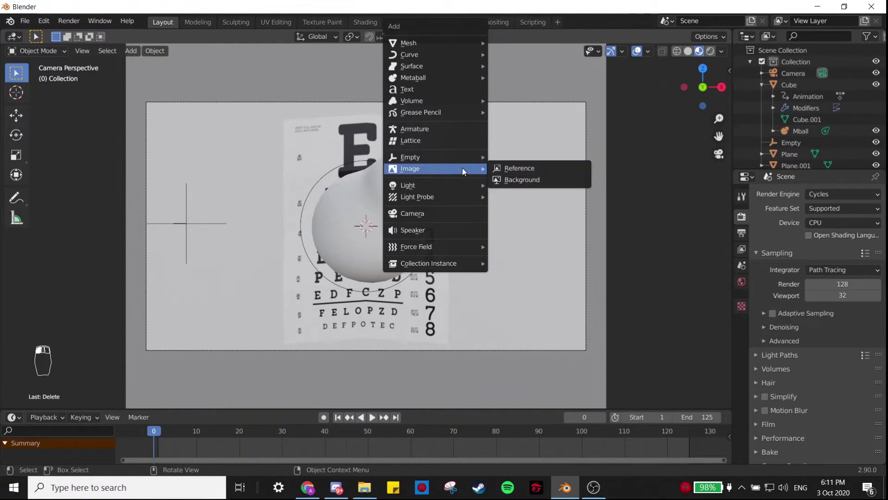
mouse_move(459, 184)
left_click(587, 183)
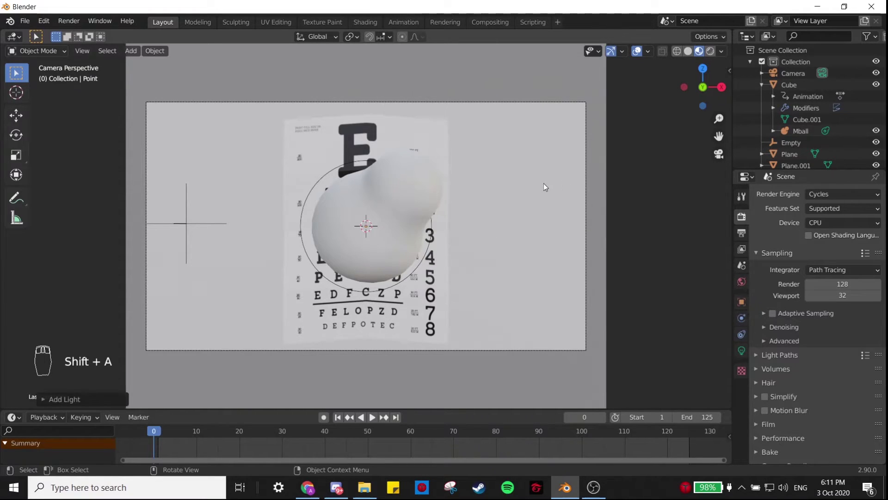
key("g")
key("z")
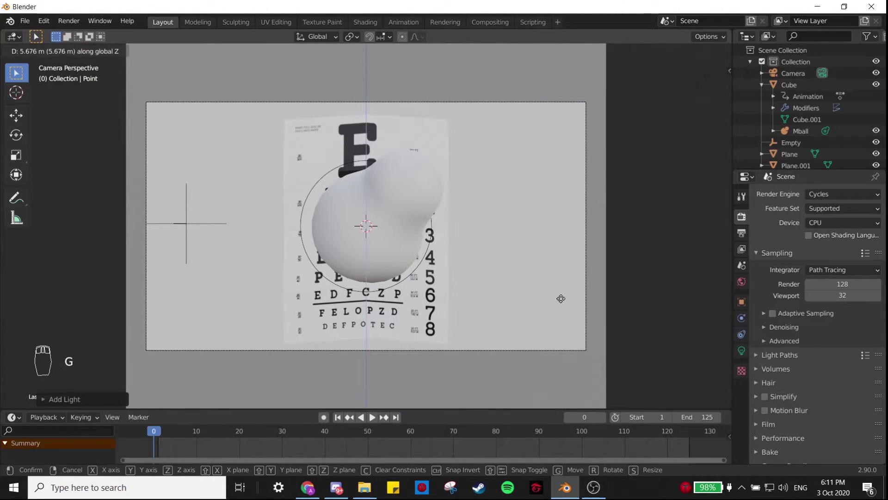
left_click(563, 301)
- Set the point light's power to 3000 W and preview the scene in Rendered shading
left_click(742, 350)
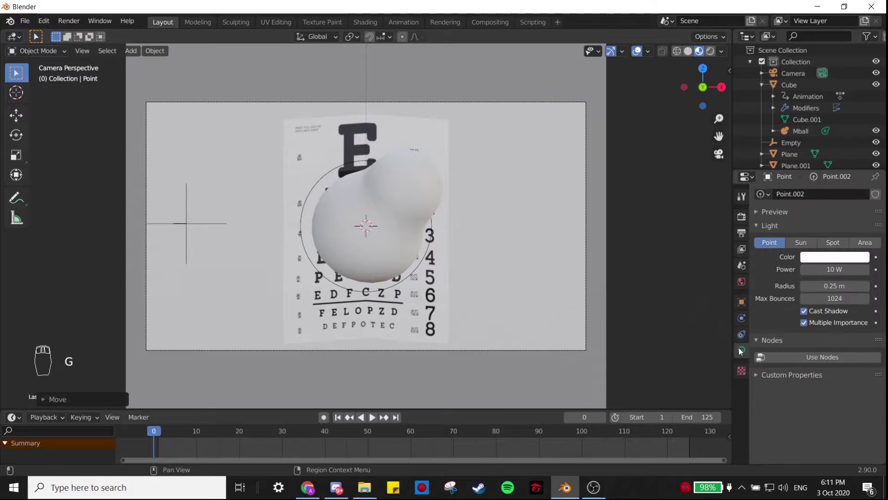
left_click(847, 267)
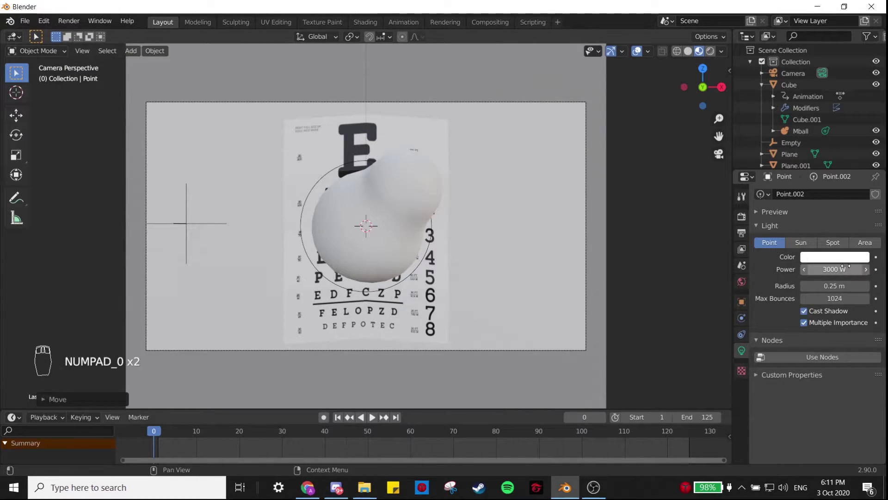
key("Return")
left_click(709, 52)
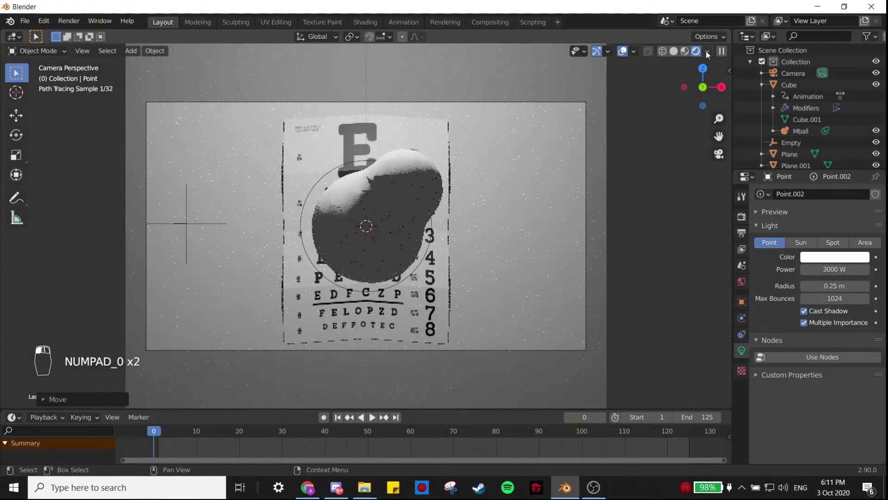
- Select the metaball, switch to the Shading workspace and give the metaball a new material
left_click(411, 181)
left_click(366, 22)
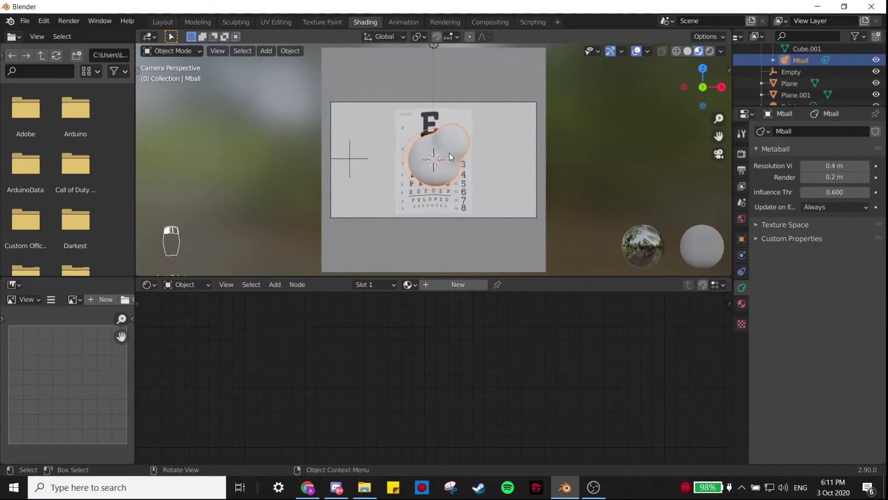
scroll(448, 152, "up", 4)
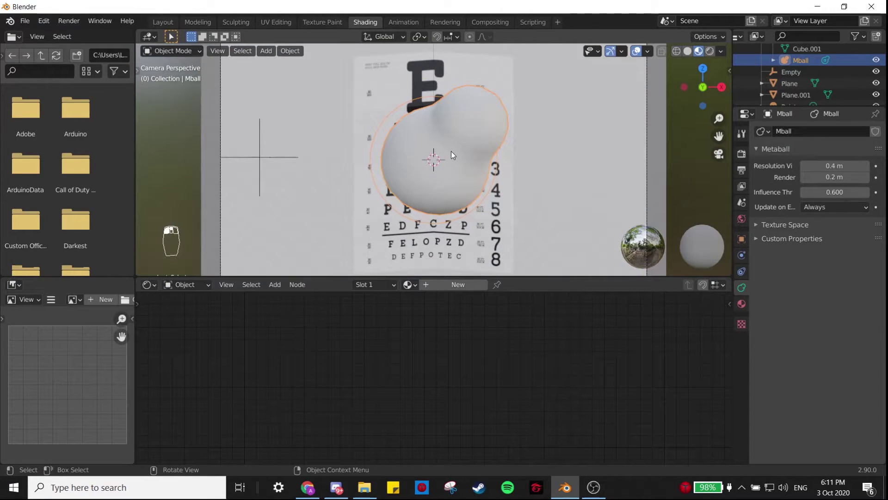
scroll(451, 151, "down", 4)
left_click(451, 151)
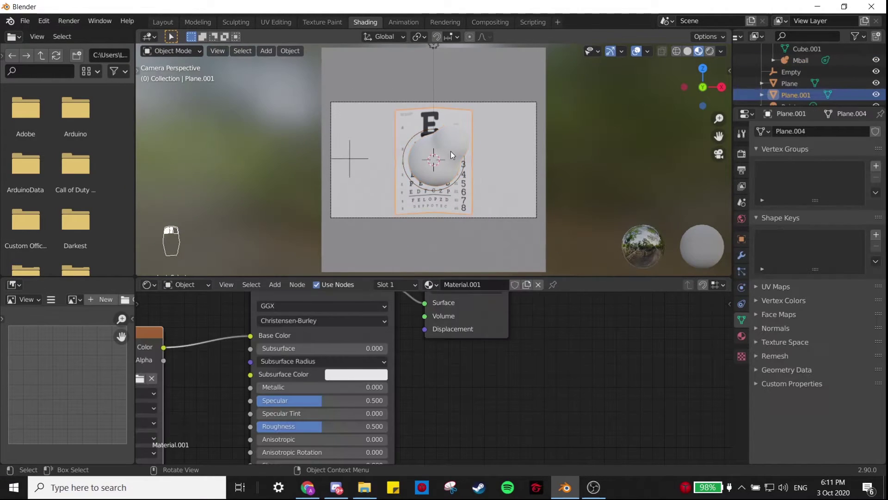
left_click(449, 126)
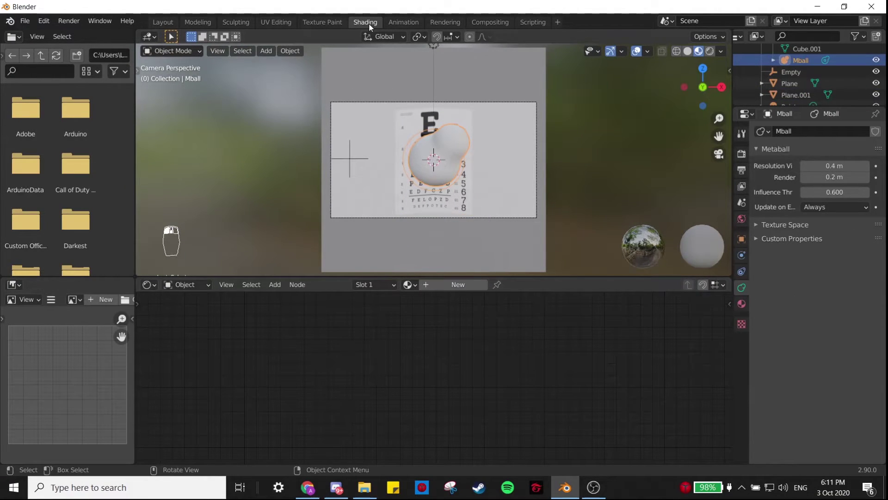
left_click(473, 288)
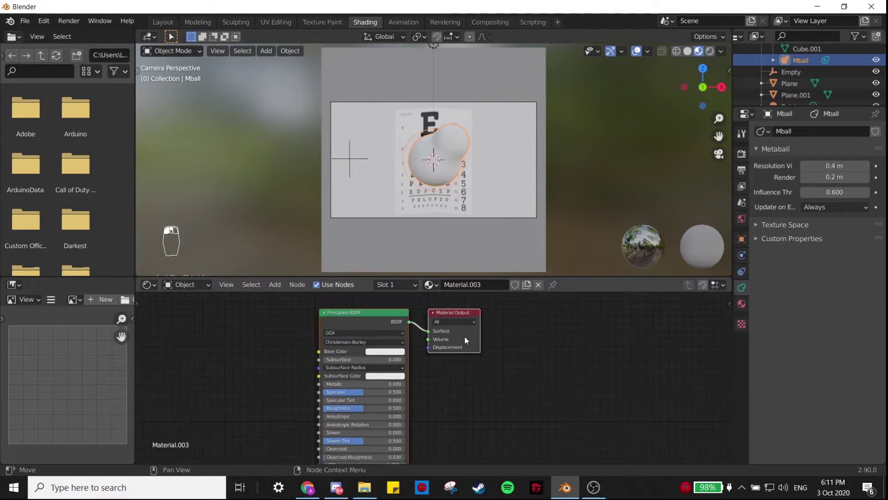
- Add a Magic Texture node and connect its Color output to the Principled BSDF's Base Color
middle_click_drag(465, 336, 537, 354)
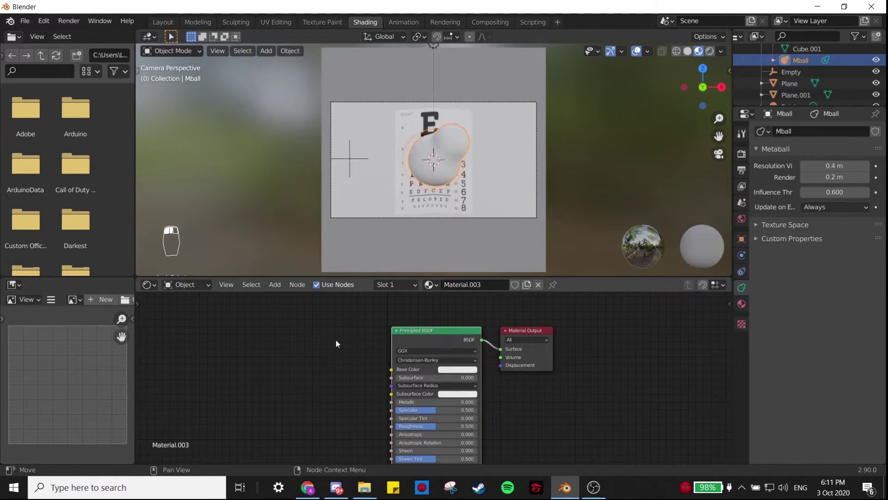
key("shift+a")
type("magic")
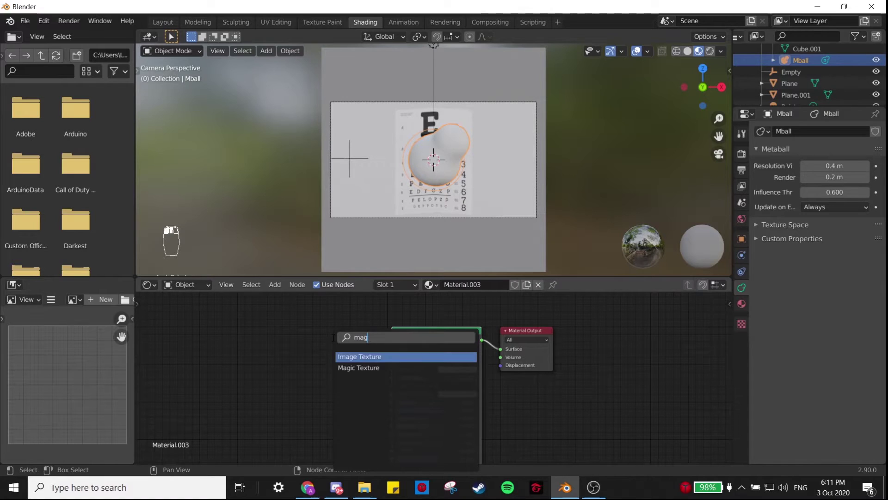
key("Return")
left_click(332, 337)
right_click_drag(358, 342, 411, 341, "alt")
key("BackSpace")
left_click_drag(370, 361, 345, 370)
- Set the Magic Texture's Depth to 6 and its Distortion to 2.5
scroll(343, 384, "up", 4)
scroll(343, 384, "up", 1)
left_click(267, 354)
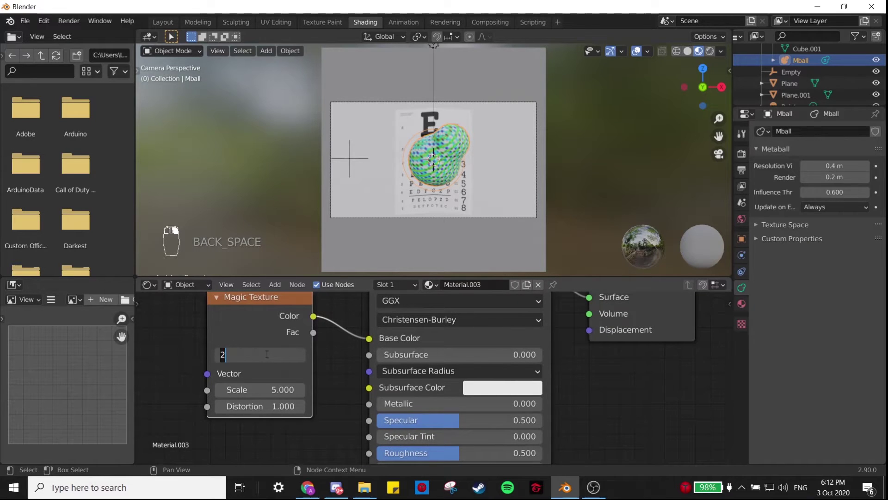
type("6")
key("Return")
left_click_drag(259, 406, 312, 406)
left_click(256, 406)
key("Return")
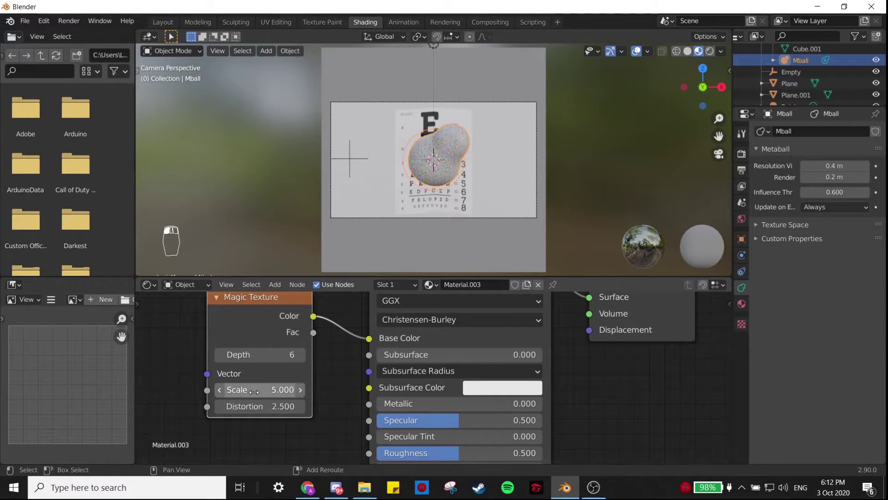
- Set the Magic Texture's Scale to 2 and check the pattern on the metaball
left_click_drag(259, 389, 221, 389)
left_click(259, 389)
type("1.93")
key("BackSpace")
key("BackSpace")
key("BackSpace")
key("BackSpace")
type("2")
key("Return")
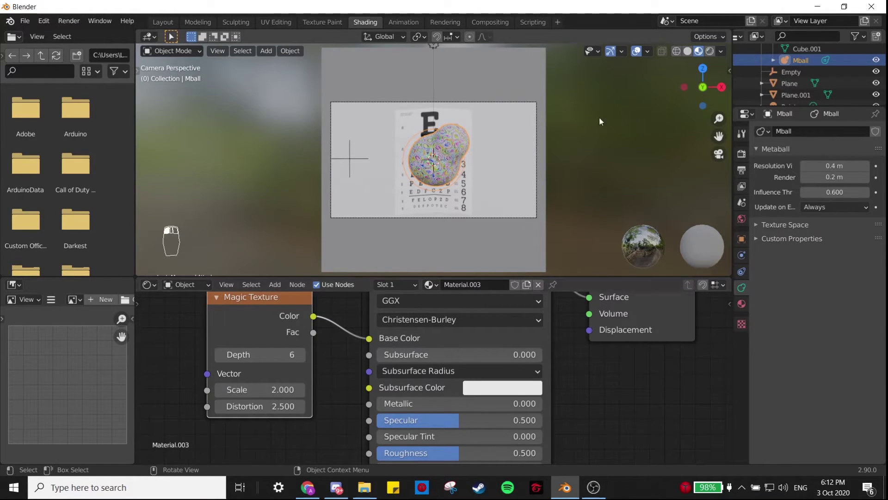
scroll(517, 154, "up", 3)
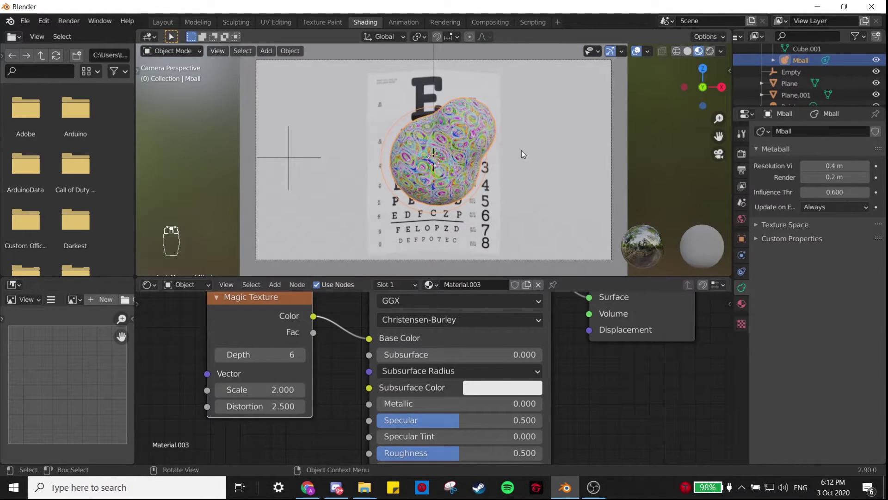
scroll(520, 152, "down", 3)
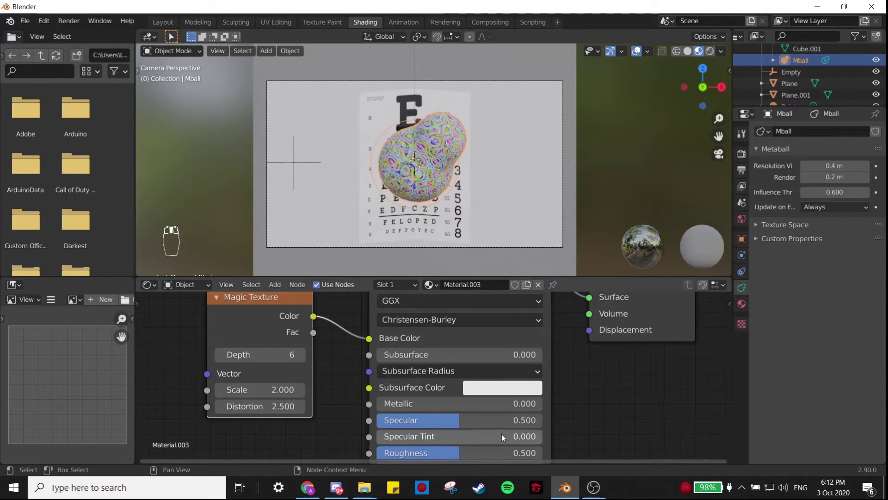
- Set the Principled BSDF's Metallic to 1 and its Roughness to 0
middle_click_drag(501, 434, 464, 359)
left_click_drag(397, 333, 508, 333)
left_click_drag(494, 378, 398, 378)
- Move the Material Output node farther from the Principled BSDF and add a Refraction BSDF node between them
scroll(497, 389, "down", 5)
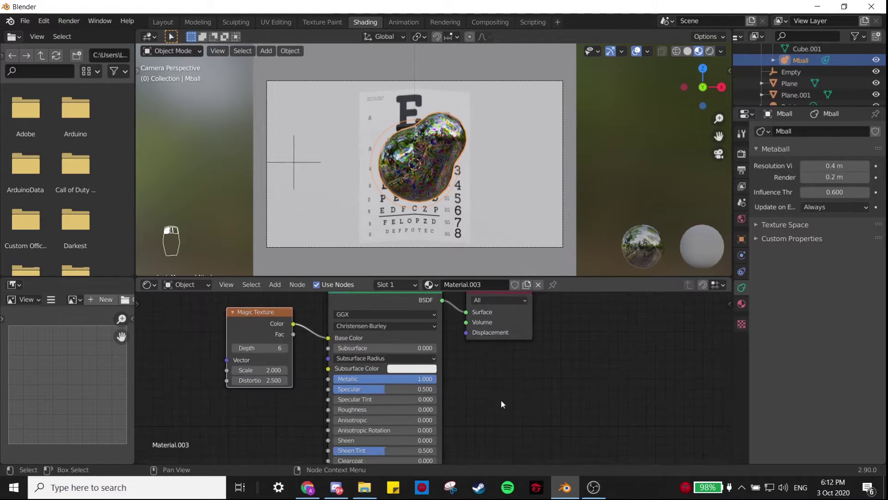
left_click_drag(409, 342, 567, 345)
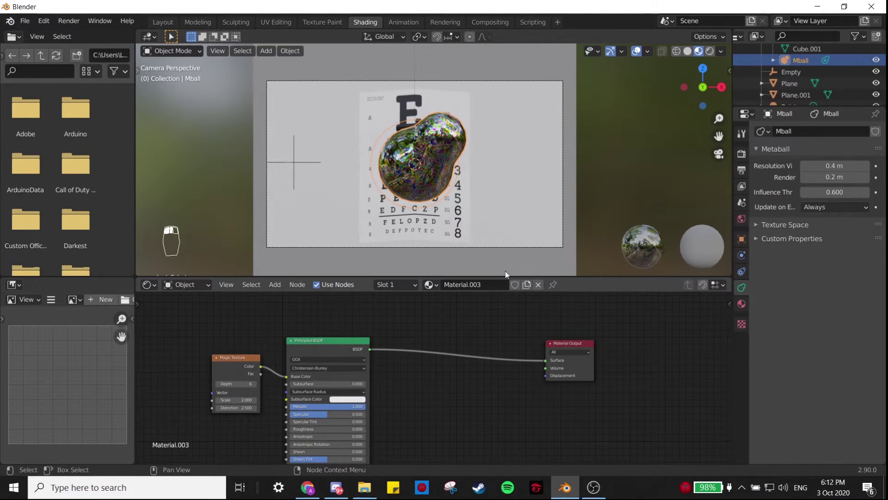
scroll(430, 170, "up", 4)
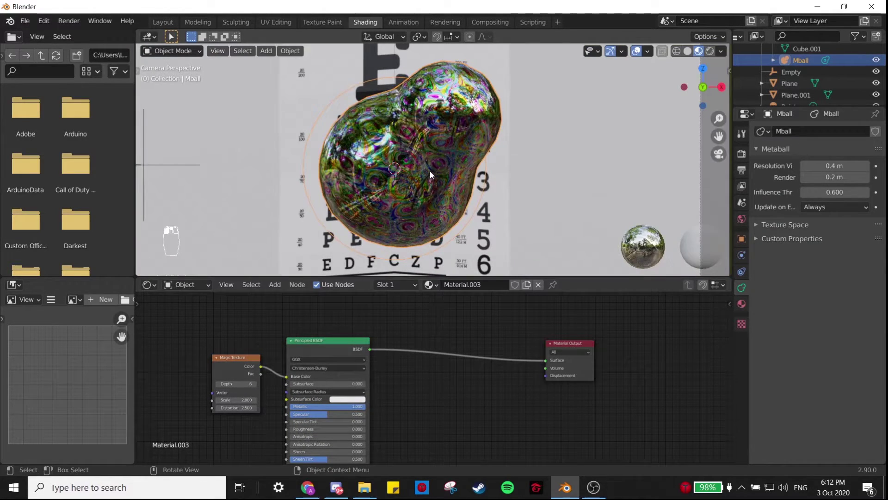
scroll(429, 171, "down", 2)
key("shift+a")
left_click(423, 285)
type("refra")
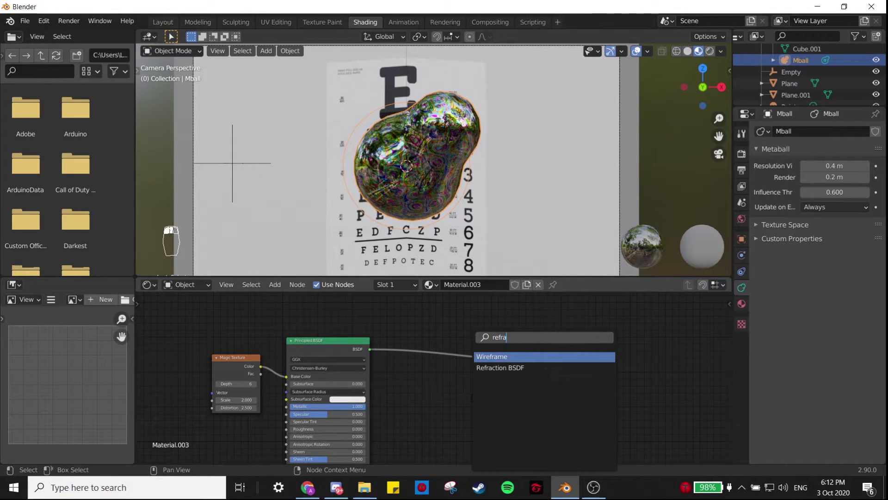
key("Down")
key("Return")
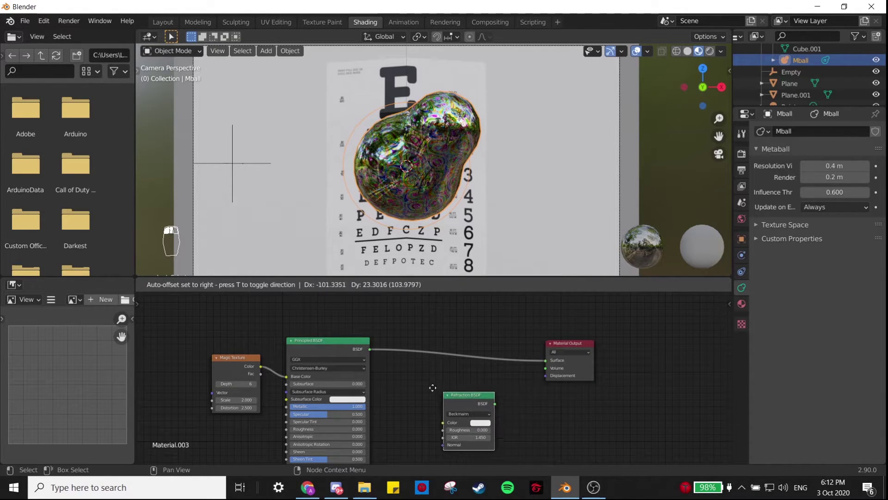
left_click(428, 386)
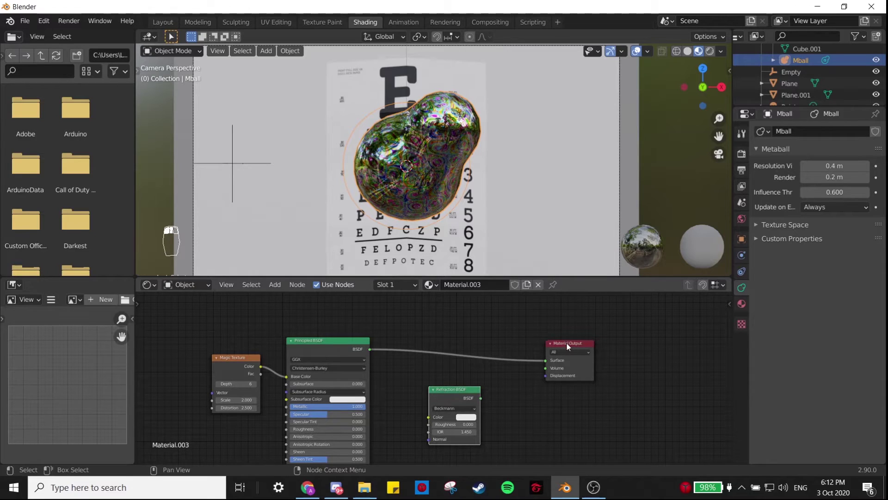
- Insert a Mix Shader between the Principled BSDF and Material Output, and connect the Refraction BSDF to its second shader input
left_click_drag(568, 344, 612, 344)
key("shift+a")
left_click(551, 358)
type("mix")
key("Return")
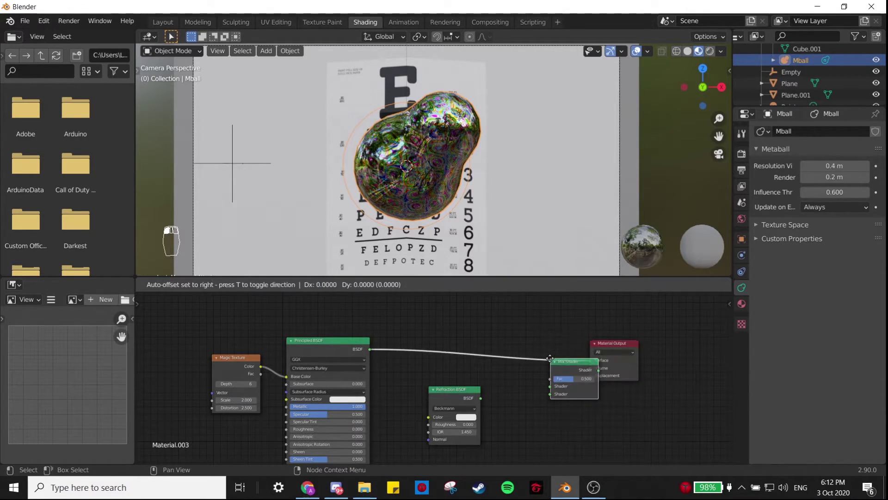
left_click(499, 396)
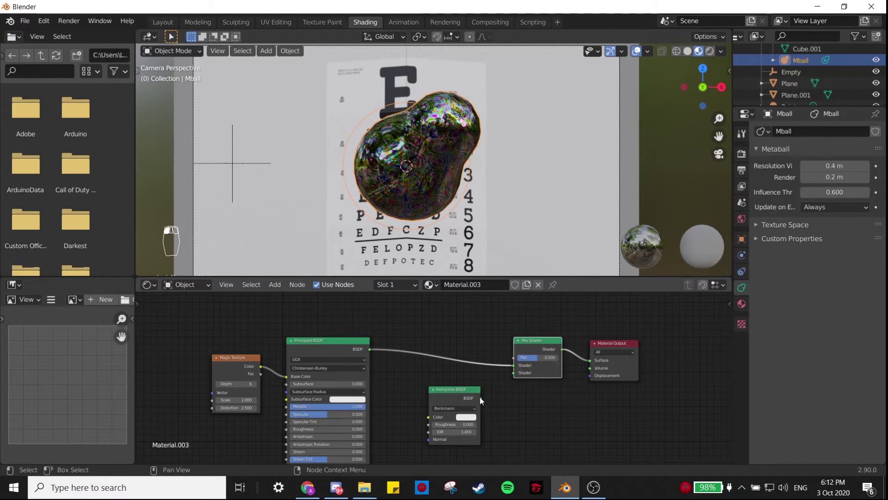
left_click_drag(480, 397, 513, 372)
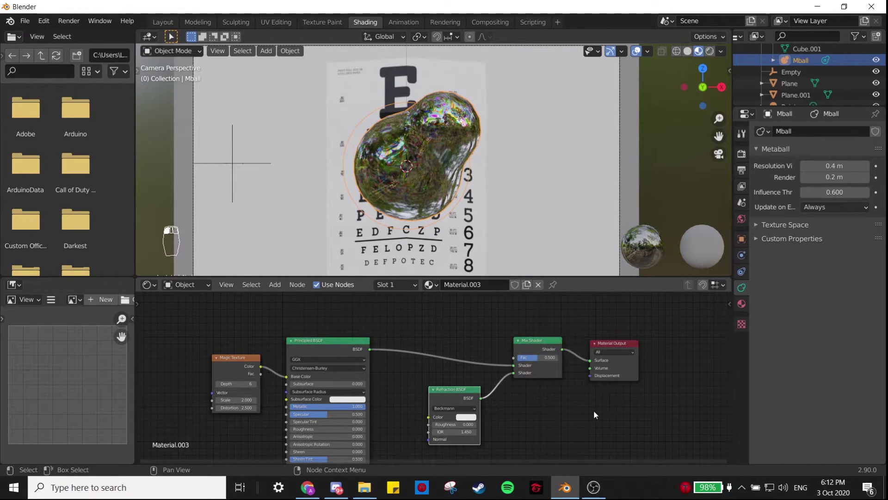
- Add a Fresnel node and connect its Fac output to the Mix Shader's Fac input
middle_click_drag(540, 329, 536, 372)
left_click_drag(529, 385, 531, 362)
scroll(516, 378, "up", 5)
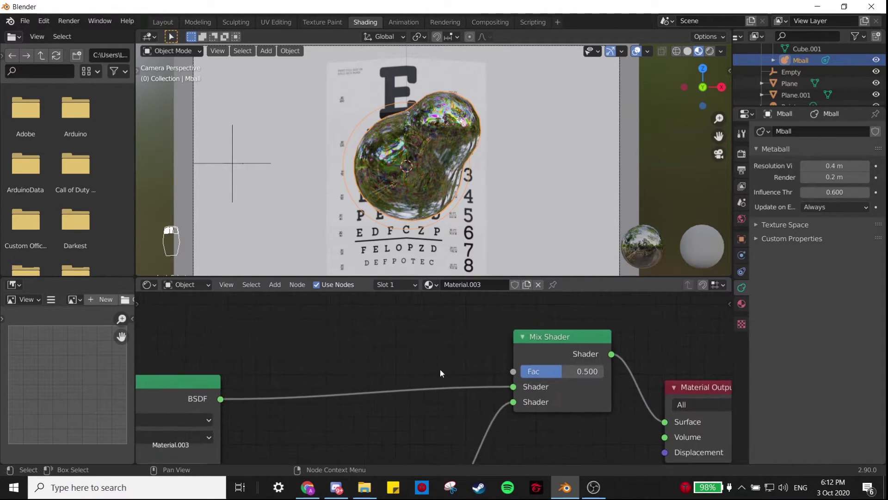
scroll(445, 359, "down", 2)
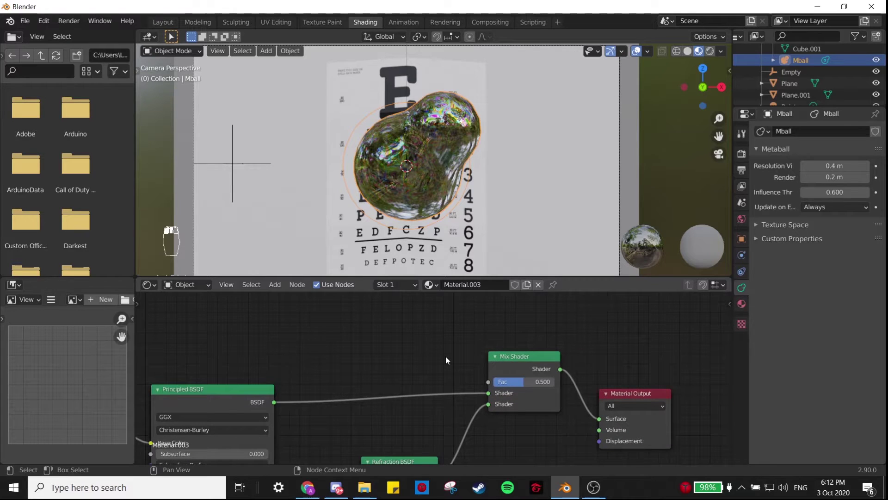
key("shift+a")
left_click(340, 304)
type("fresn")
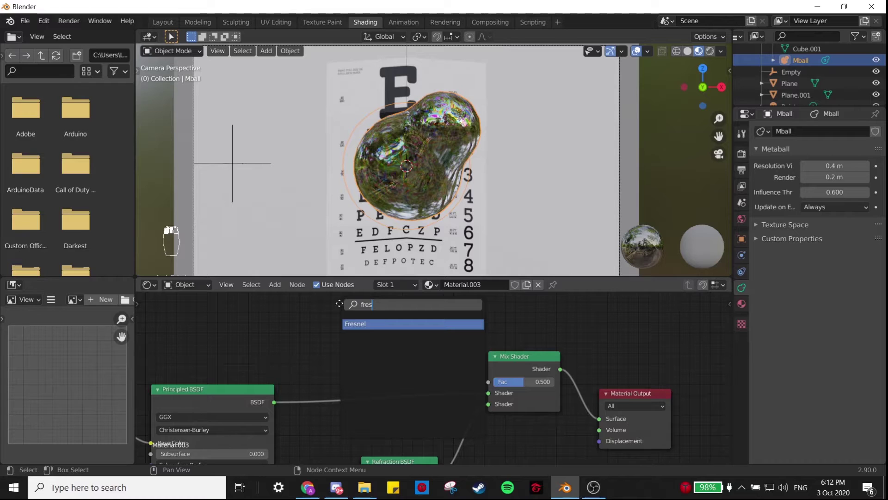
key("Return")
left_click(367, 307)
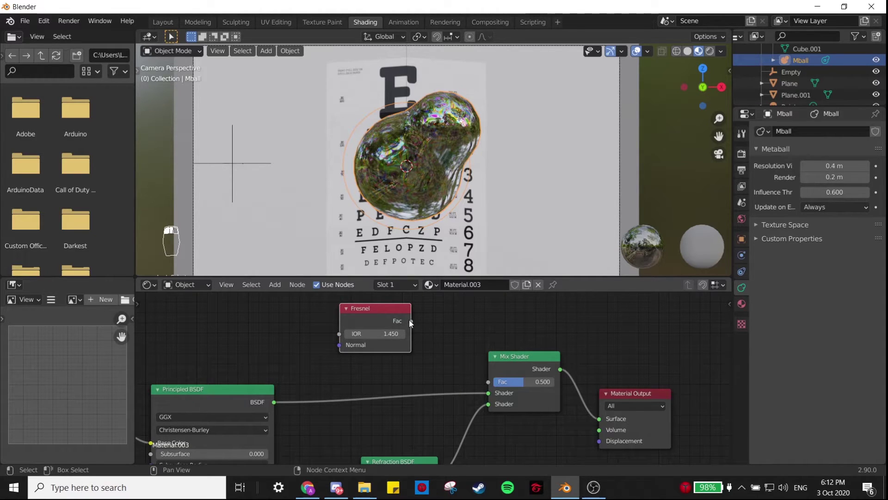
left_click_drag(410, 321, 489, 382)
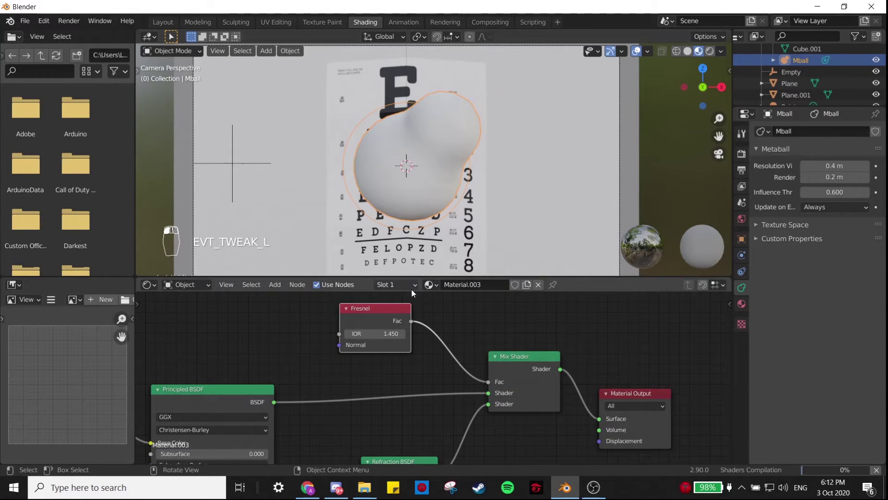
- Preview the Fresnel and Principled BSDF nodes separately on the metaball, and route the Mix Shader back to the Material Output
left_click(386, 304, "ctrl+shift")
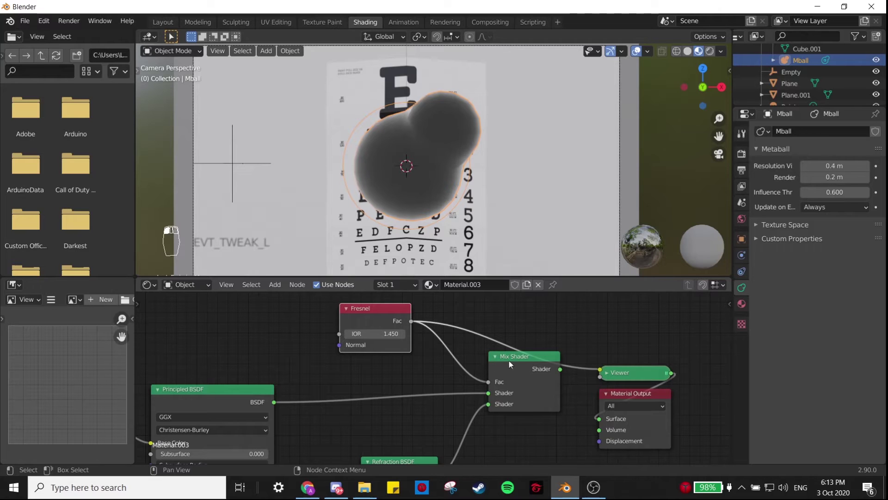
scroll(459, 383, "down", 2)
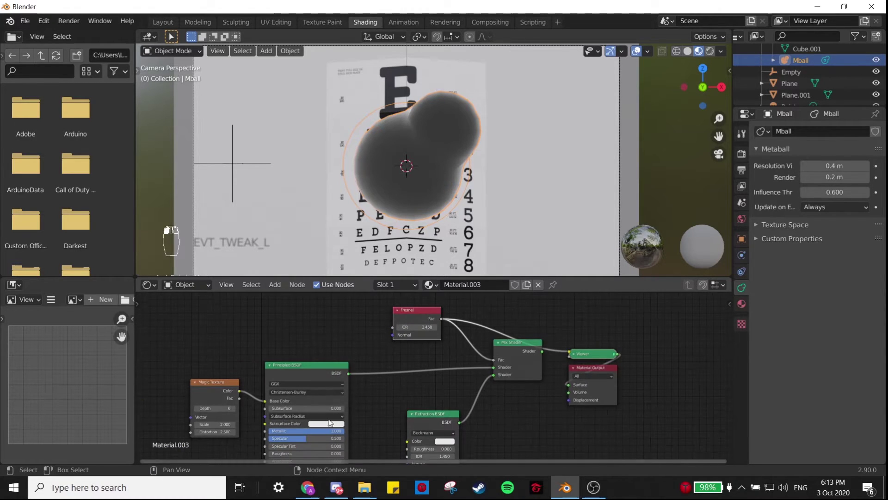
left_click(436, 419, "ctrl+shift")
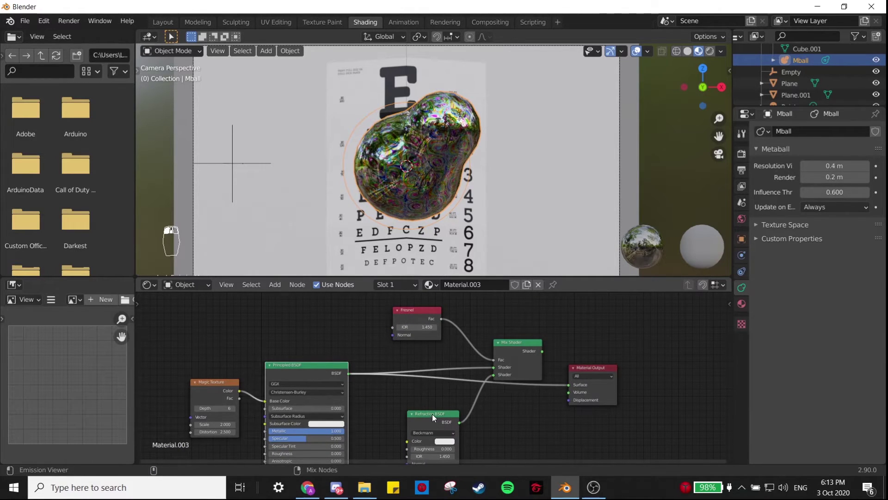
left_click(534, 346, "ctrl+shift")
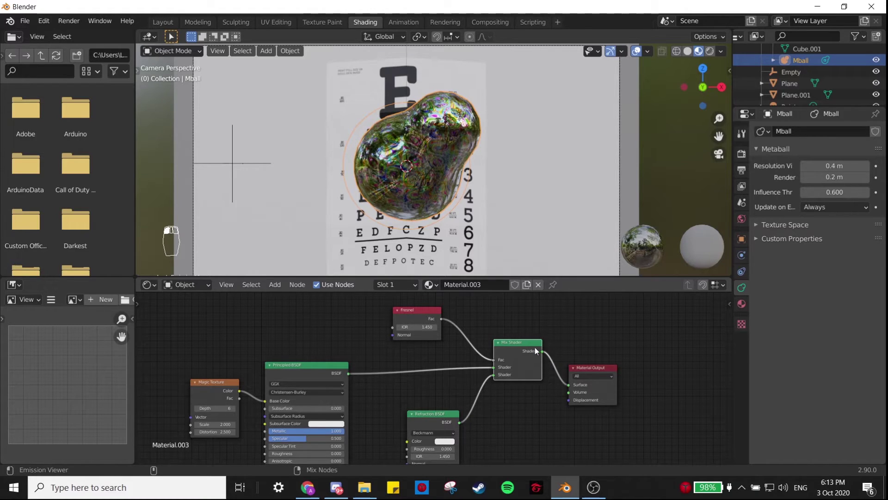
- Switch the viewport to Rendered shading and swap the two shader inputs of the Mix Shader
left_click(711, 51)
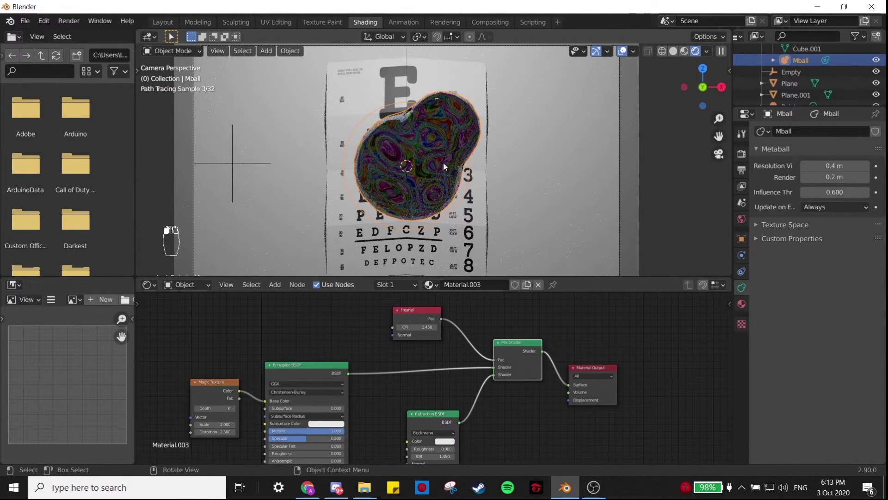
left_click_drag(493, 376, 493, 367)
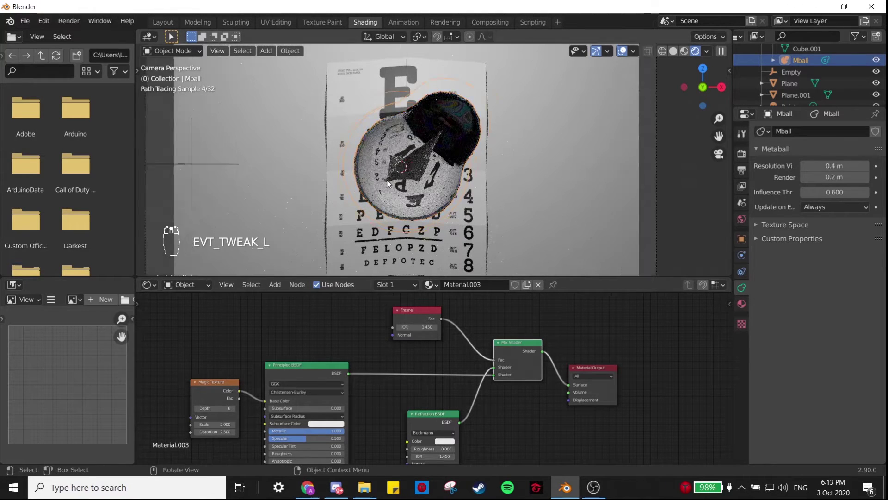
middle_click_drag(387, 183, 410, 172, "shift")
scroll(403, 181, "down", 2)
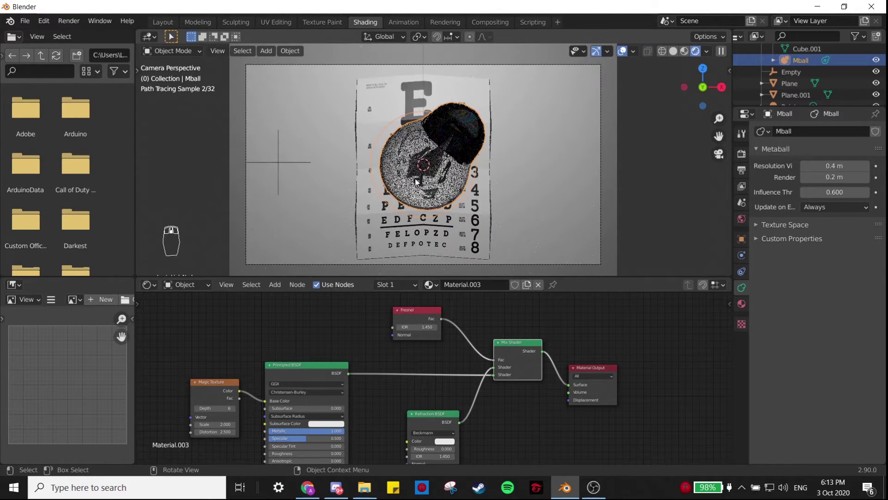
- Set the Refraction BSDF's IOR to 1.000 and inspect the rendered metaball
middle_click_drag(444, 454, 456, 385)
left_click(456, 385)
key("Return")
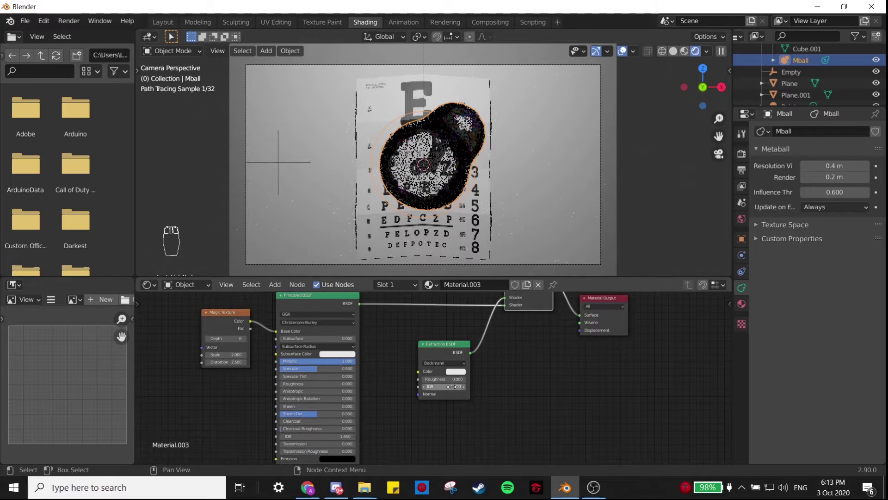
scroll(467, 175, "up", 2)
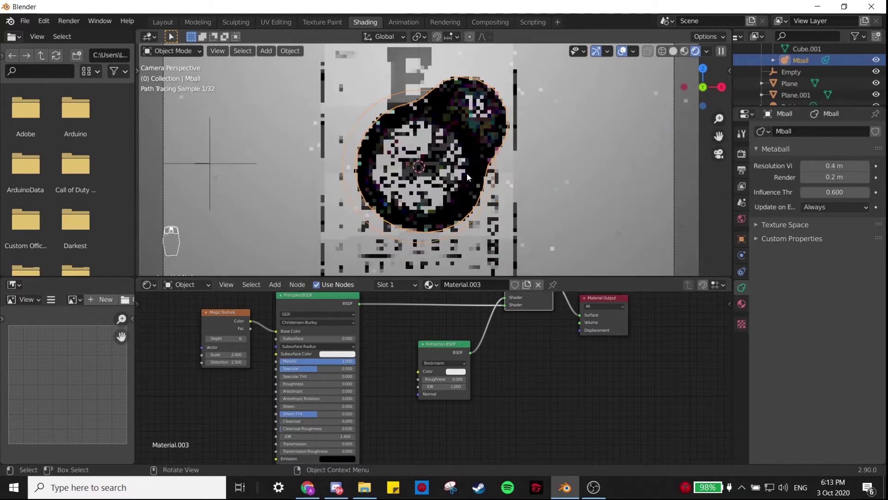
- Preview the Fresnel, Principled BSDF and Refraction BSDF nodes separately on the metaball, and restore the Mix Shader as the surface output
scroll(467, 173, "up", 2)
middle_click_drag(561, 349, 564, 431)
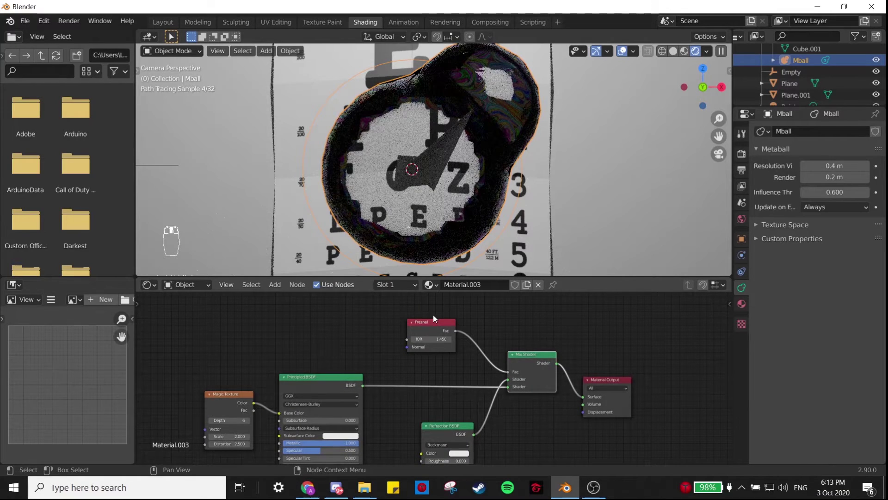
left_click(431, 322, "ctrl+shift")
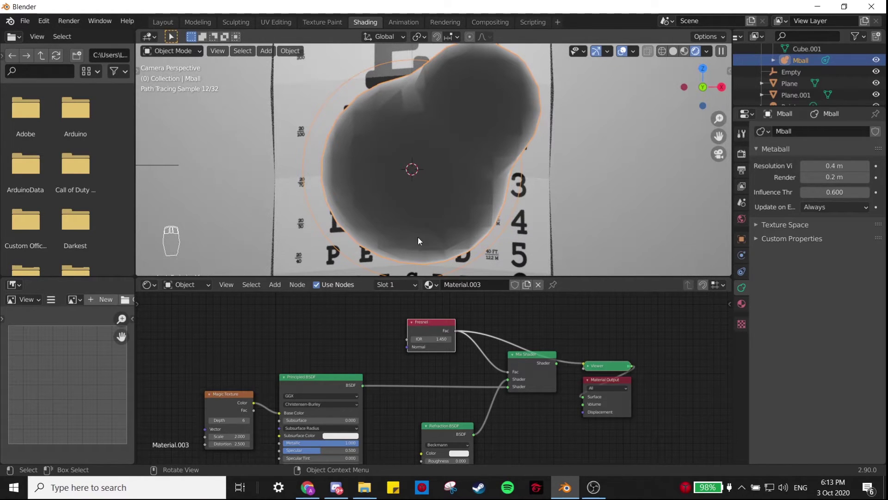
left_click(327, 379, "ctrl+shift")
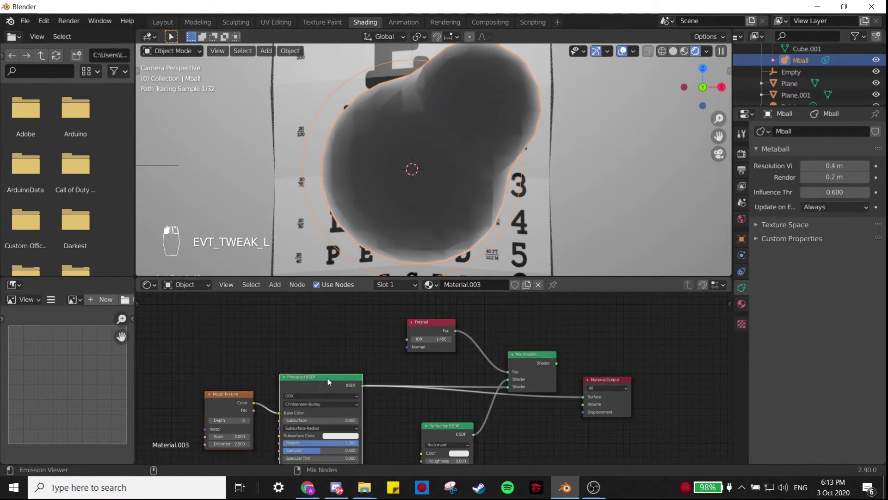
left_click(436, 322, "ctrl+shift")
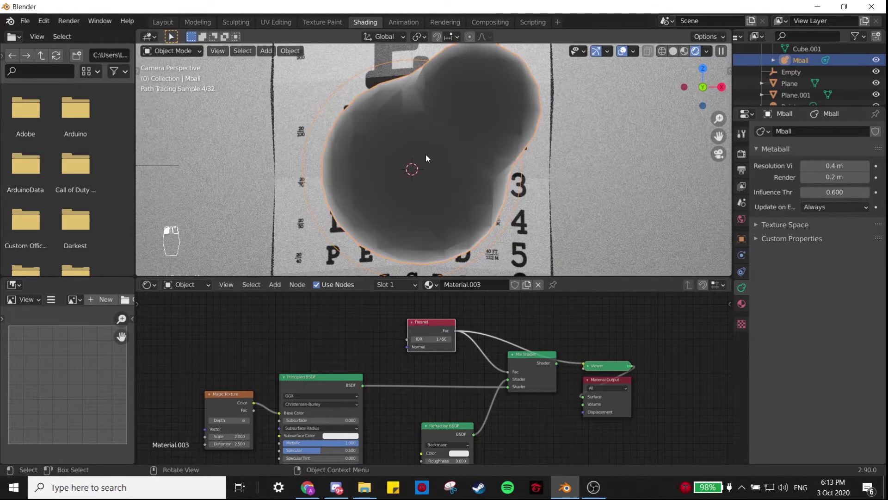
left_click(459, 426, "ctrl+shift")
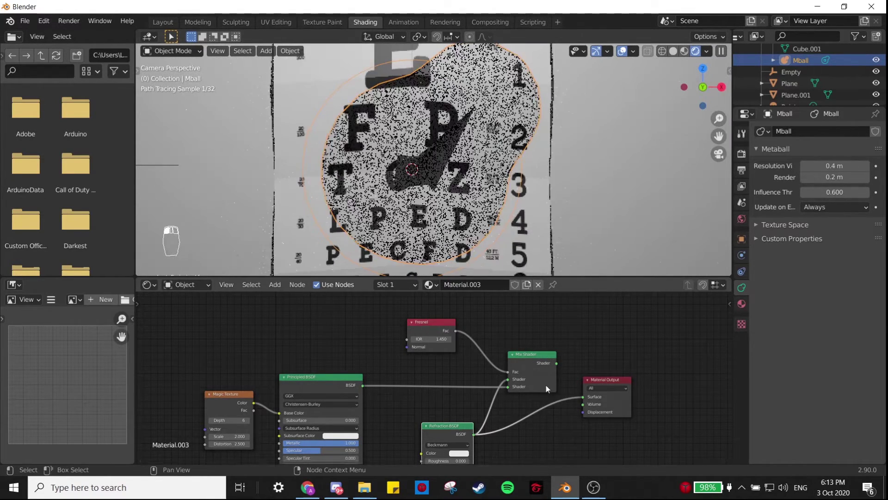
left_click(545, 352, "ctrl+shift")
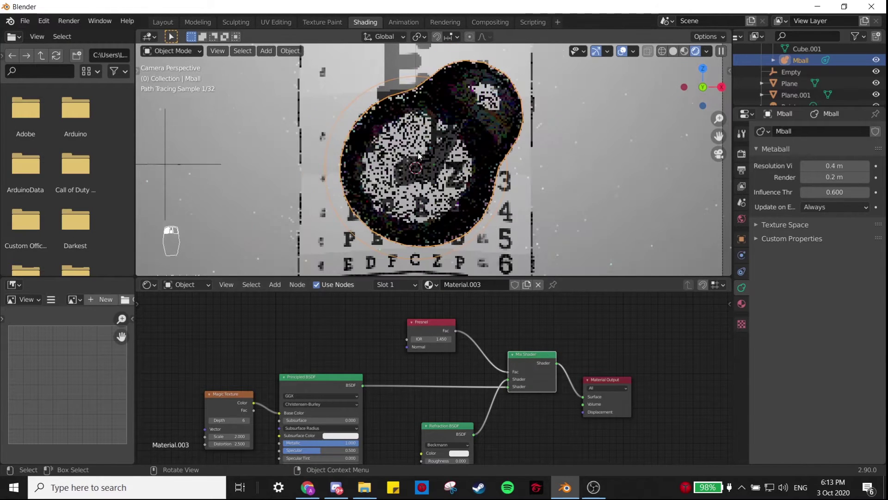
- Move the Fresnel node back above the Principled BSDF and insert a Math node between its Fac output and the Mix Shader
left_click_drag(430, 322, 304, 315)
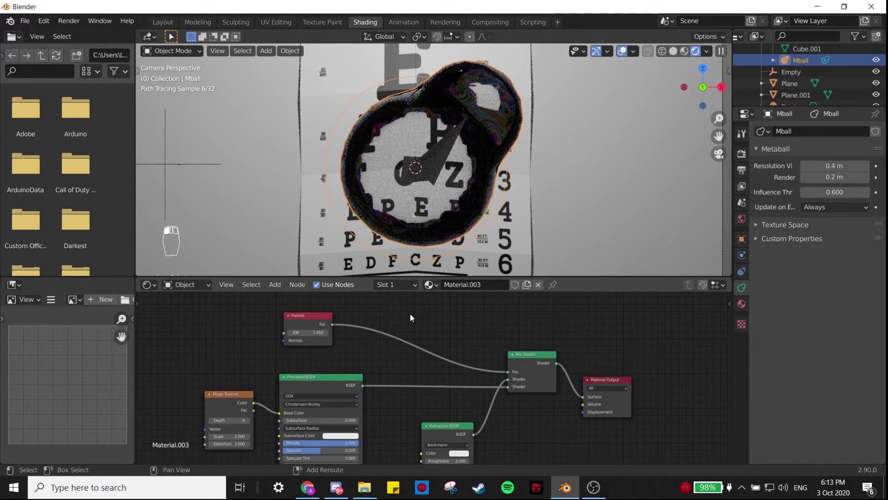
key("shift+a")
left_click(510, 320)
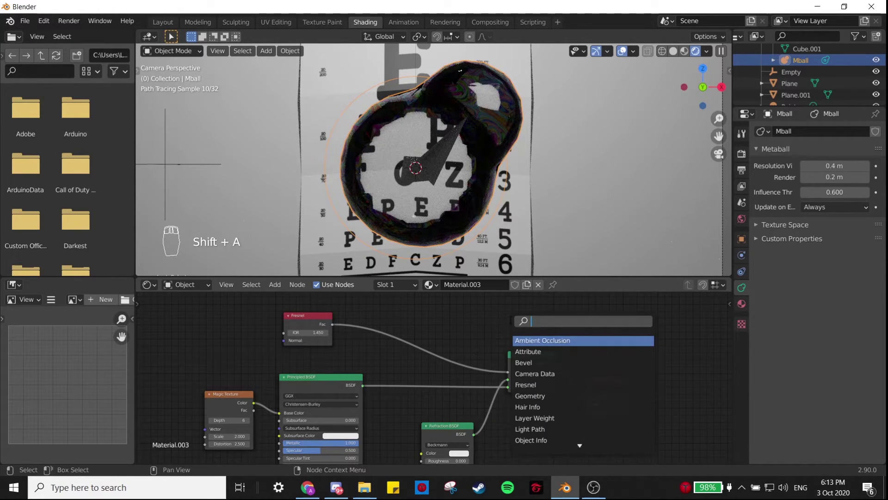
type("math")
key("Return")
left_click(393, 318)
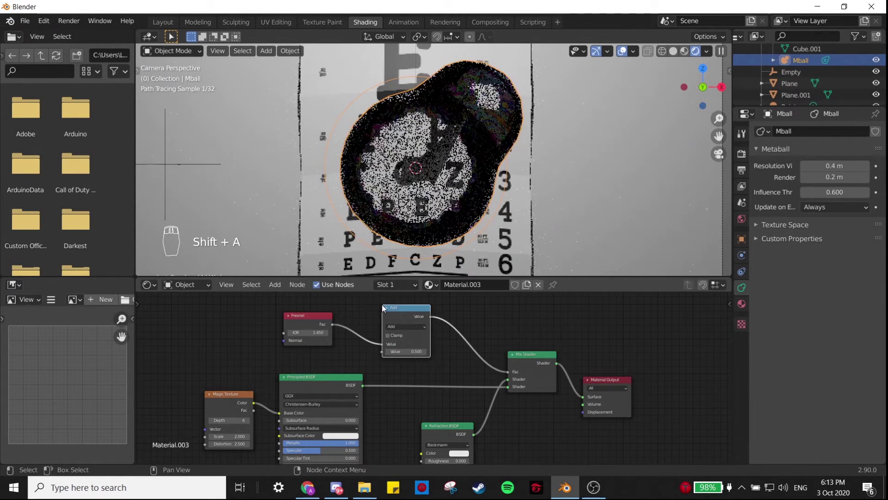
- Try the Maximum operation on the Math node, change it to Minimum, and inspect the rendered metaball
left_click(404, 326)
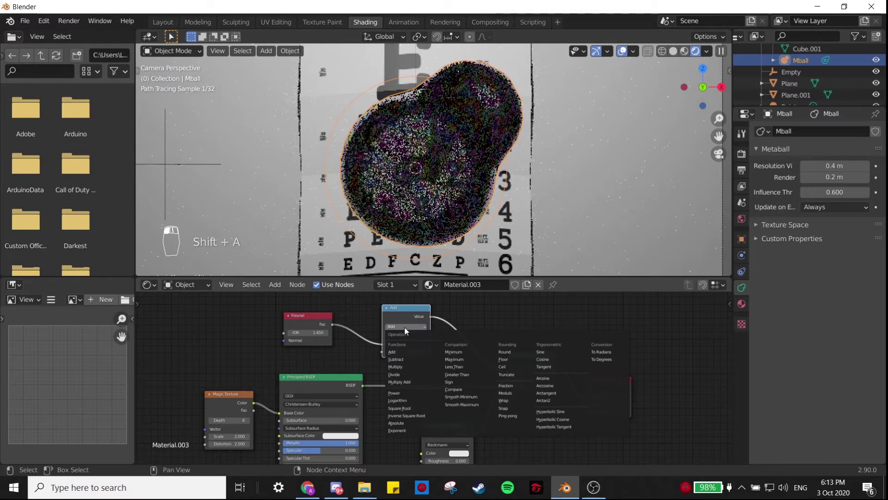
left_click(462, 359)
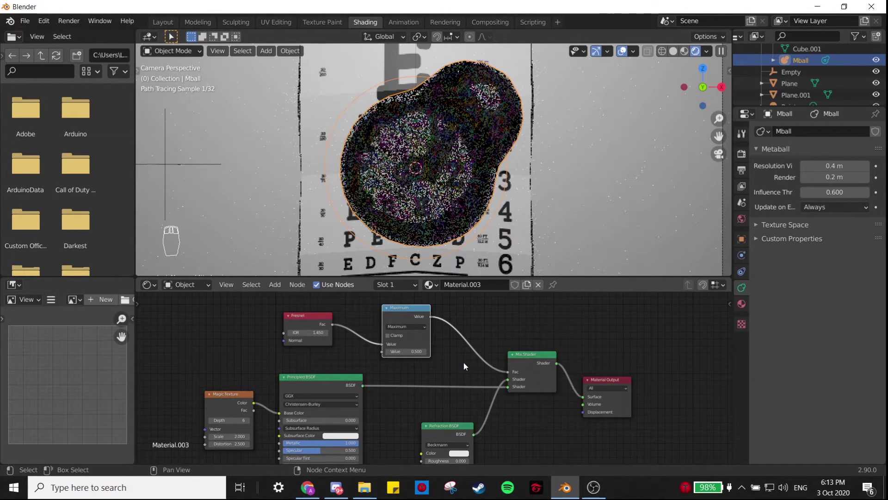
left_click(464, 362)
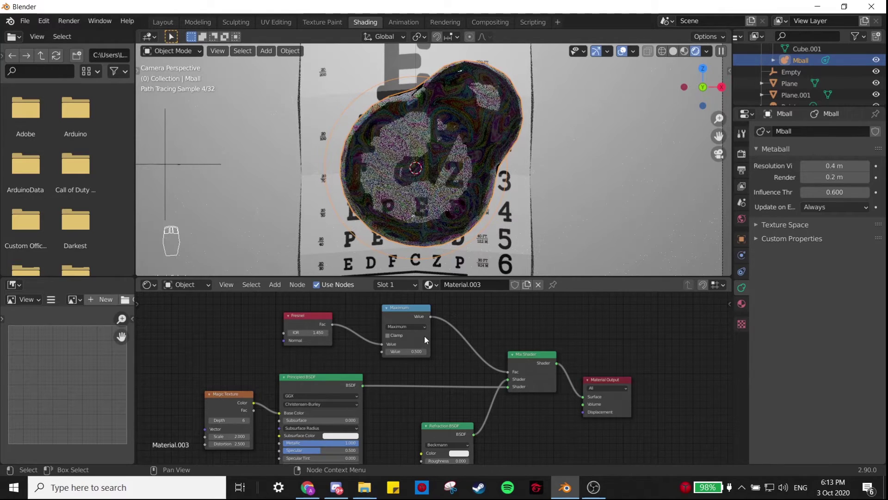
left_click(415, 326)
left_click(469, 351)
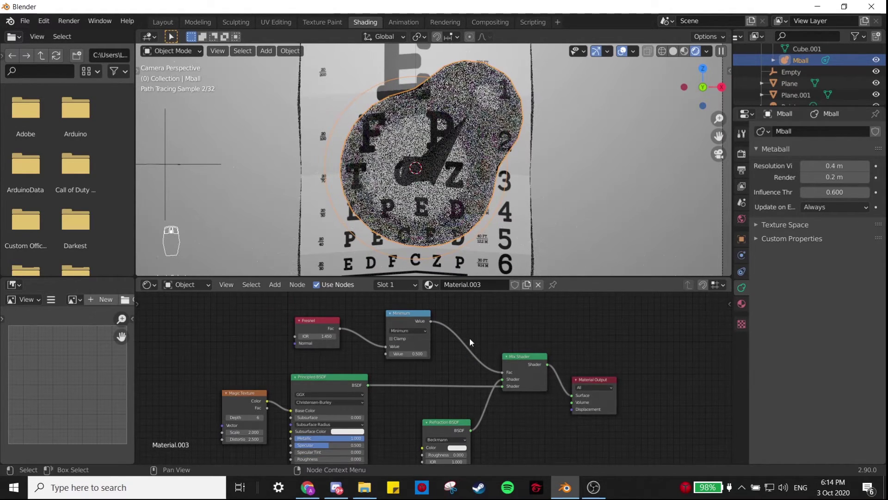
scroll(467, 351, "down", 1)
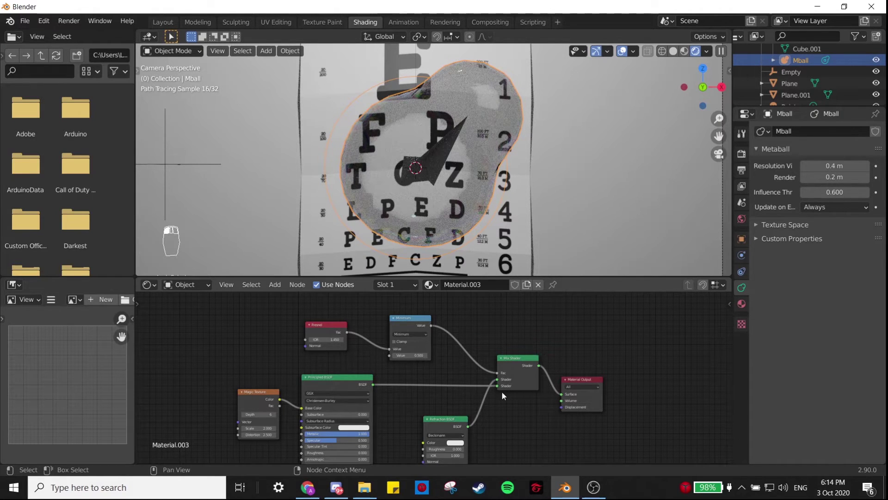
scroll(437, 219, "up", 5)
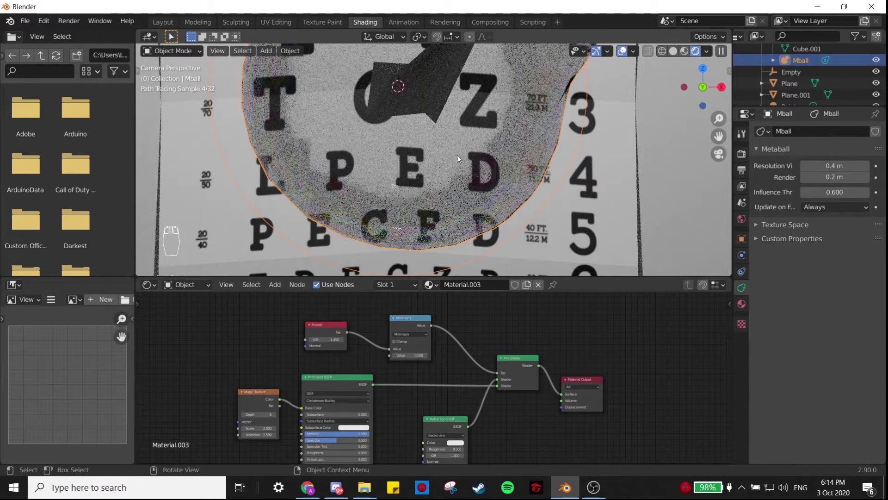
- Shift the Refraction BSDF node slightly toward the Principled BSDF and switch the 3D view to front orthographic
left_click_drag(433, 419, 416, 413)
left_click_drag(702, 87, 701, 88)
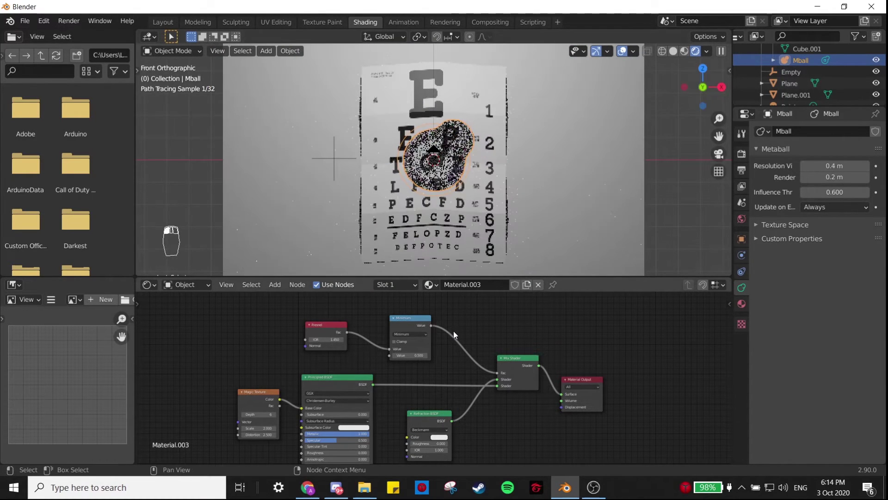
scroll(453, 332, "up", 2)
scroll(421, 358, "up", 1)
key("shift+a")
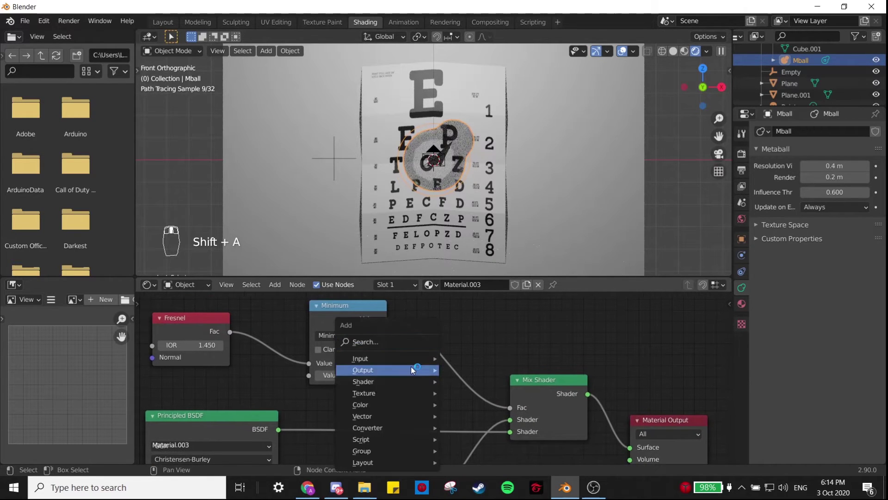
left_click(365, 342)
type("m")
key("BackSpace")
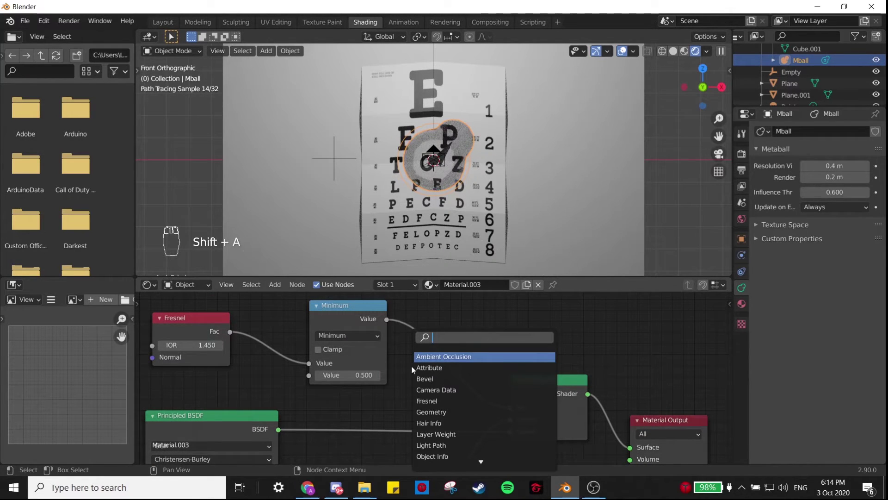
key("Escape")
- Duplicate the Minimum node, insert the copy between it and the Mix Shader, and set the copy's operation to Maximum
left_click(326, 324)
key("shift+d")
left_click(449, 342)
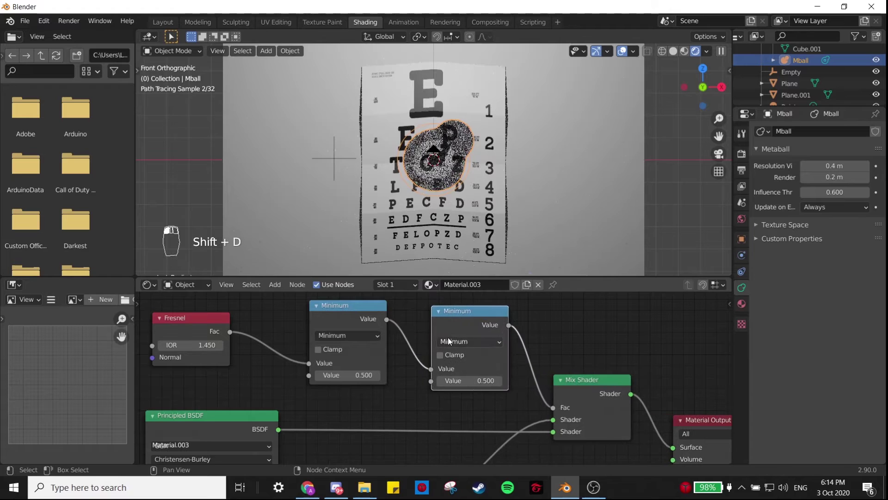
left_click(450, 342)
left_click(224, 210)
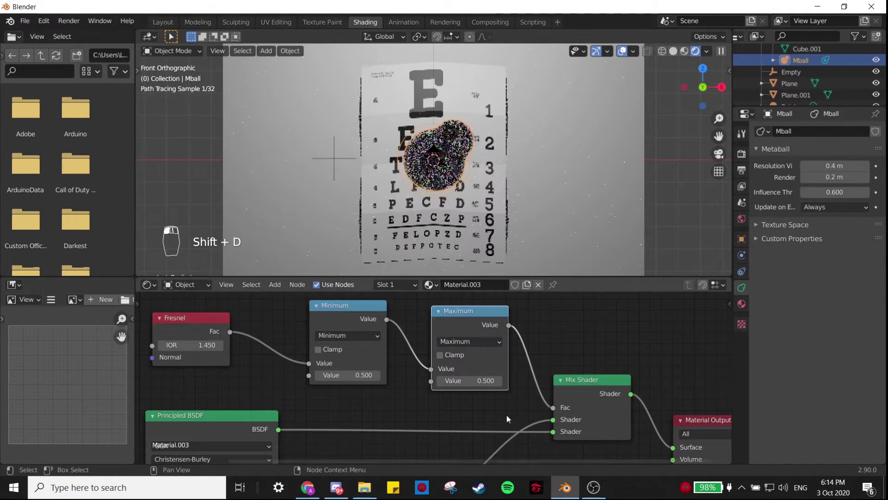
- Set the Maximum node's value to 0.1 and examine the metaball up close
left_click(486, 381)
type("0.")
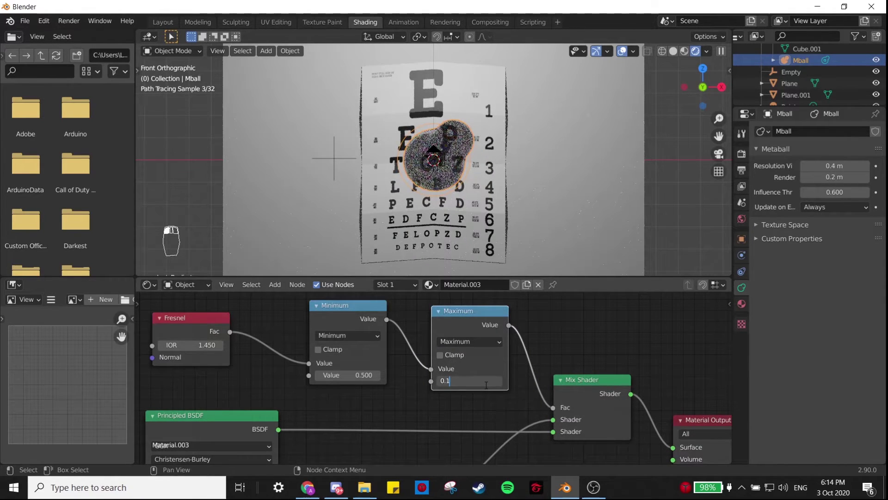
type("1")
key("Return")
scroll(437, 185, "up", 4)
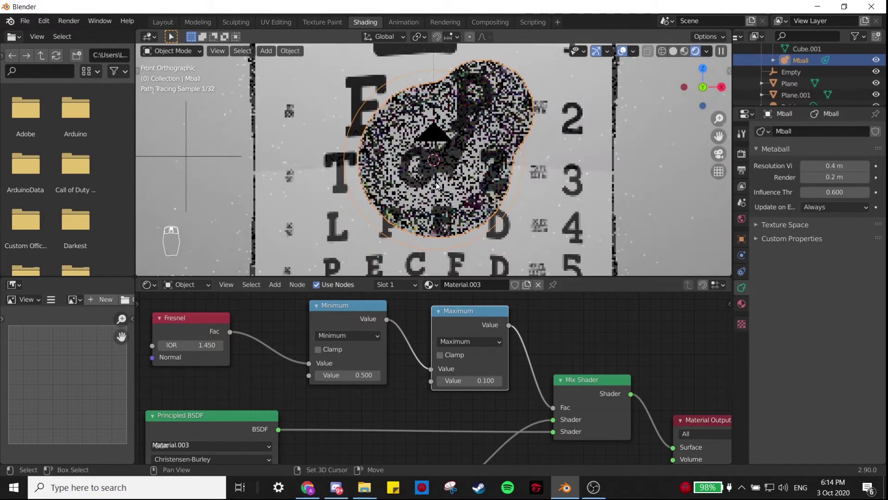
middle_click_drag(437, 185, 435, 162, "shift")
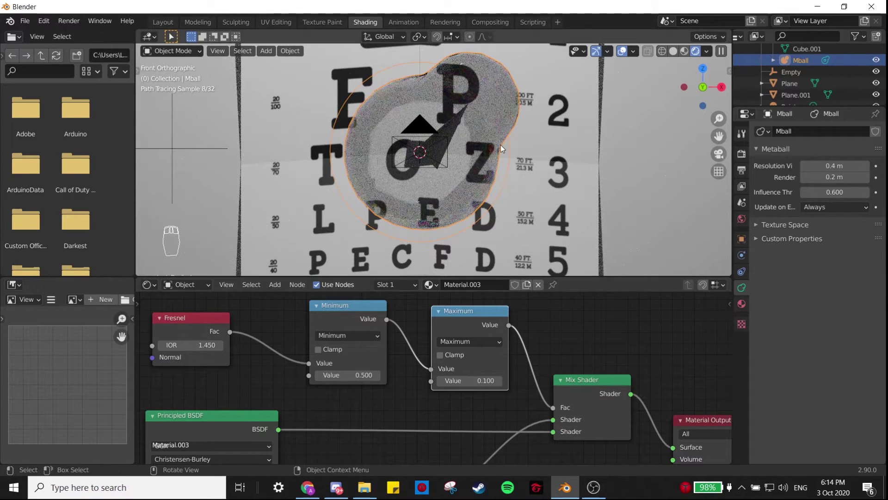
- Move the Principled BSDF and Refraction BSDF nodes away from the Mix Shader to make room between them
scroll(612, 380, "down", 4)
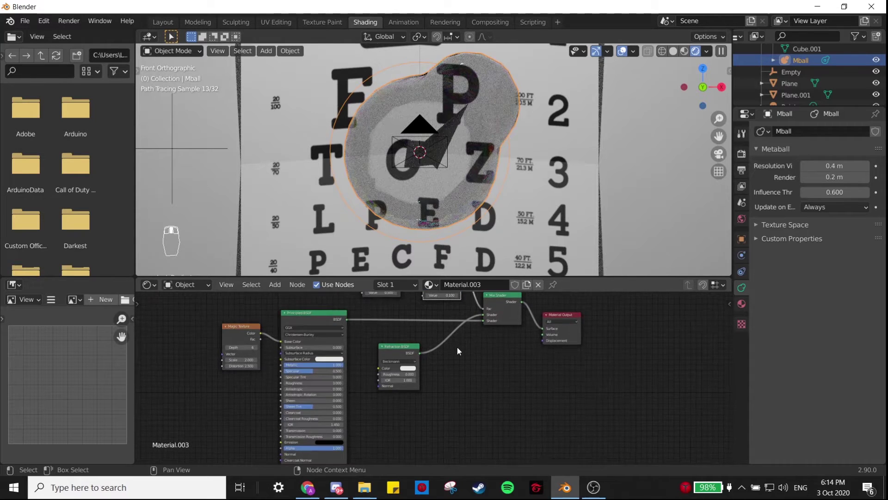
scroll(412, 389, "up", 3)
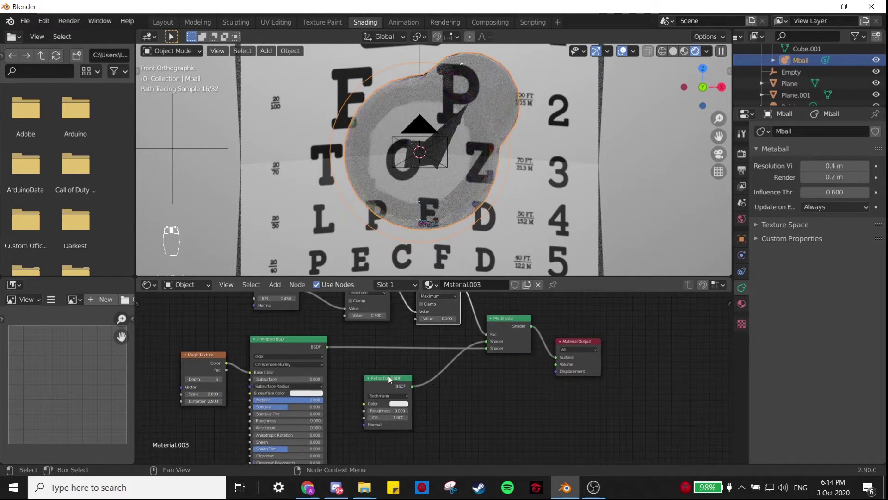
left_click_drag(387, 376, 395, 382)
mouse_move(195, 332)
left_mouse_down()
mouse_move(266, 372)
mouse_move(232, 337)
mouse_move(181, 329)
left_mouse_up()
left_click(329, 353)
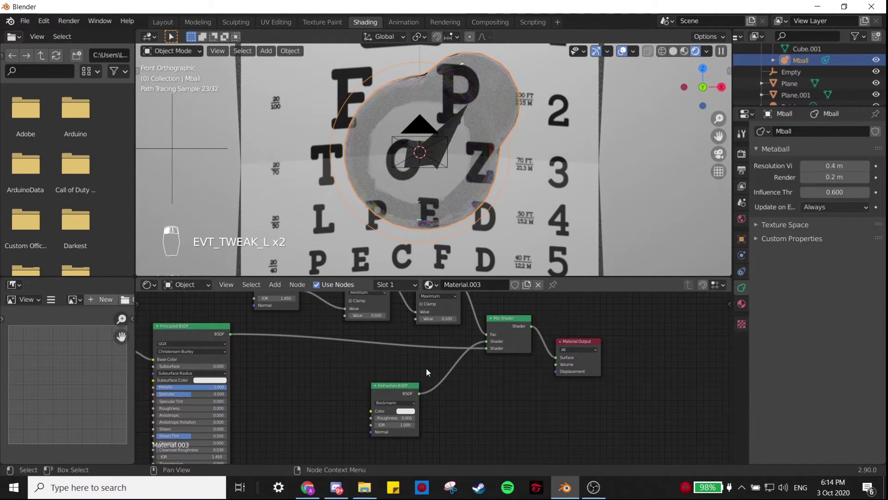
left_click(406, 388)
left_click_drag(404, 386, 350, 387)
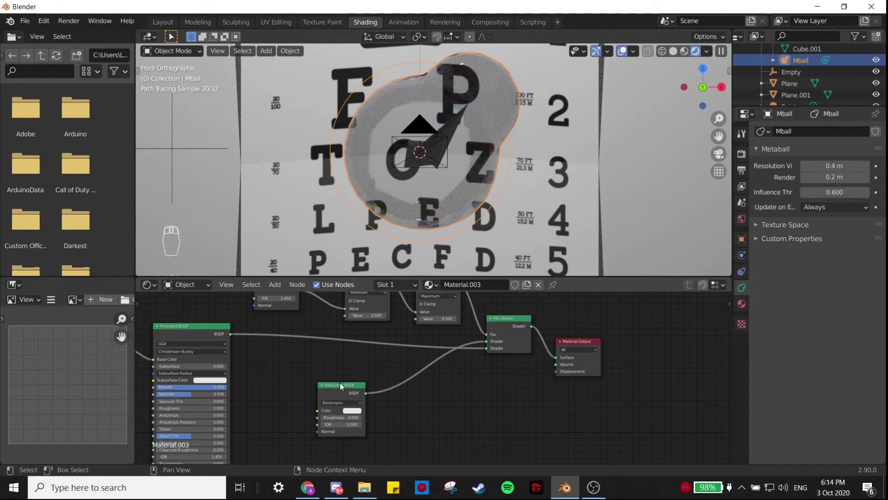
left_click_drag(339, 382, 317, 383)
- Duplicate the Refraction BSDF node twice and stack the copies below the original
scroll(320, 346, "down", 1)
key("shift+d")
left_click(342, 406)
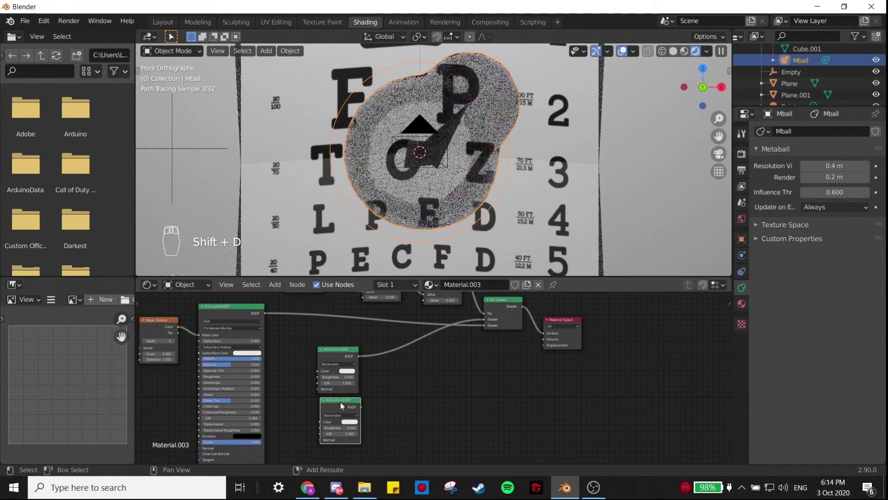
key("shift+d")
left_click(342, 457)
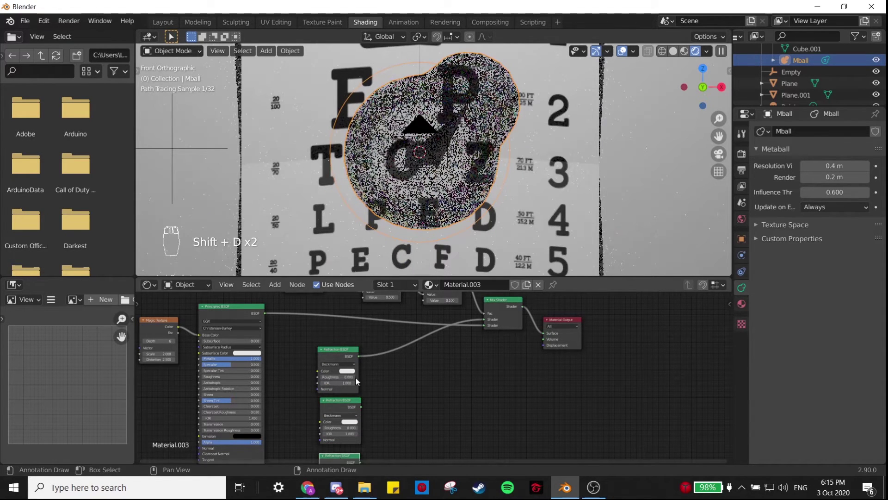
- Set the three stacked Refraction BSDF colors to pure red, pure green and pure blue, from top to bottom
scroll(355, 376, "up", 1)
left_click(349, 366)
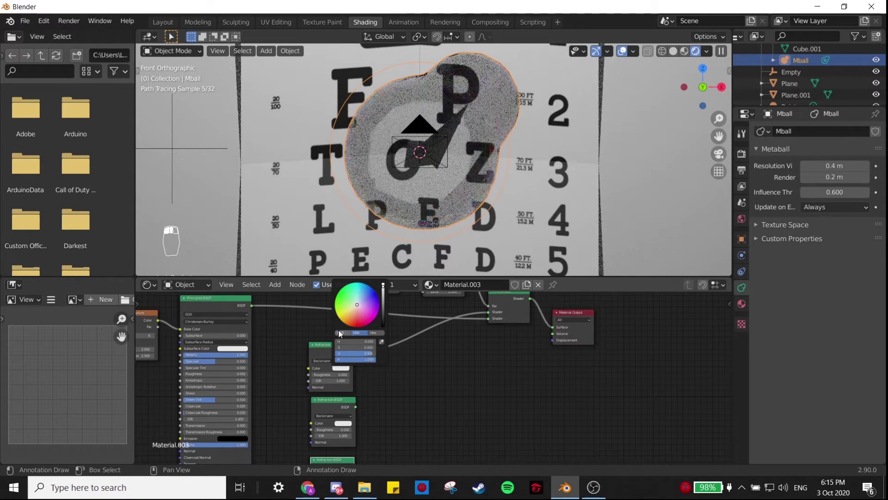
mouse_move(350, 342)
left_mouse_down()
mouse_move(372, 342)
mouse_move(368, 354)
mouse_move(352, 354)
left_mouse_up()
left_click(343, 423)
mouse_move(355, 403)
left_mouse_down()
mouse_move(372, 399)
mouse_move(351, 397)
mouse_move(372, 408)
mouse_move(364, 407)
left_mouse_up()
scroll(431, 401, "down", 5)
scroll(432, 401, "left", 2)
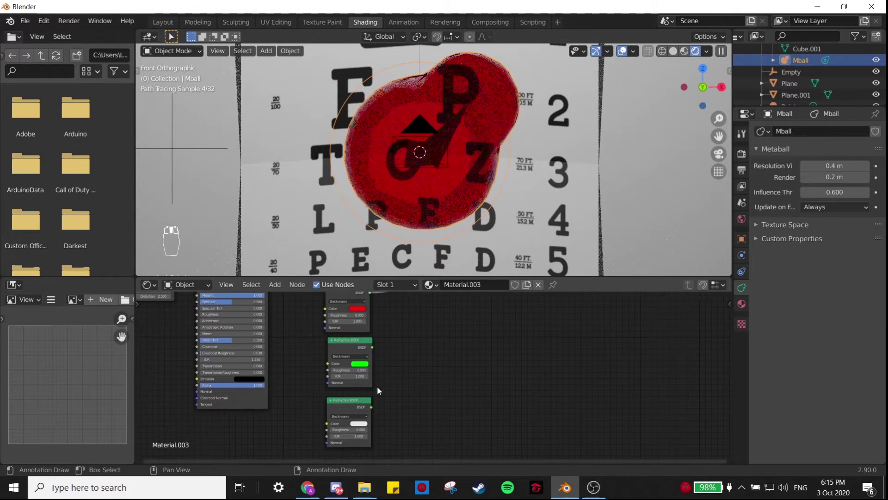
left_click(358, 424)
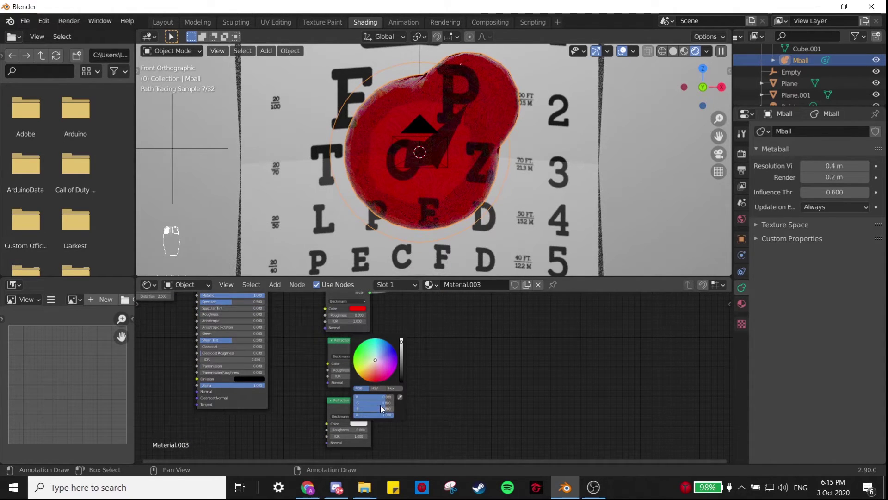
left_click_drag(374, 402, 351, 396)
- Add an Add Shader node beside the Refraction BSDF stack and feed it the red and green refraction outputs
middle_click_drag(459, 384, 405, 393)
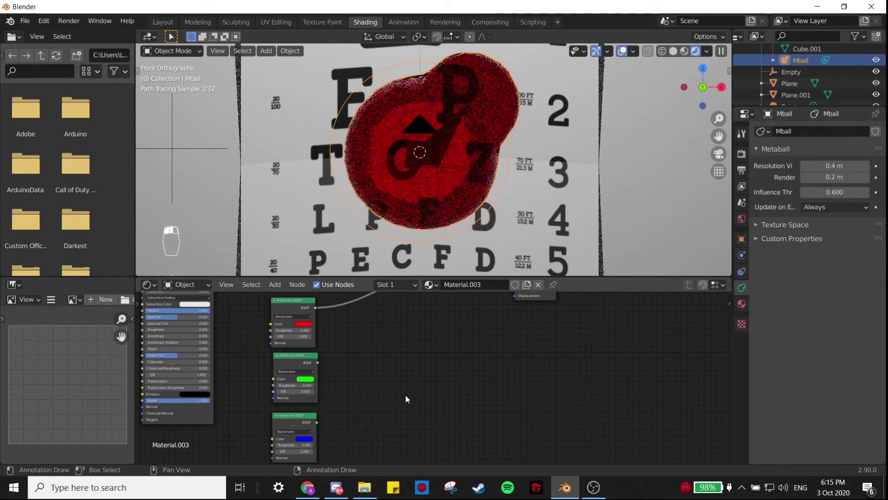
scroll(406, 377, "down", 3)
key("shift+a")
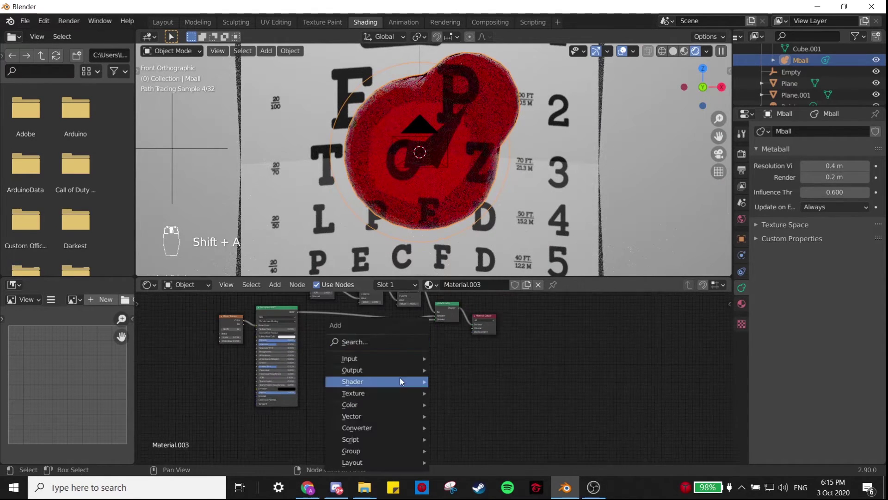
left_click(401, 377)
type("add")
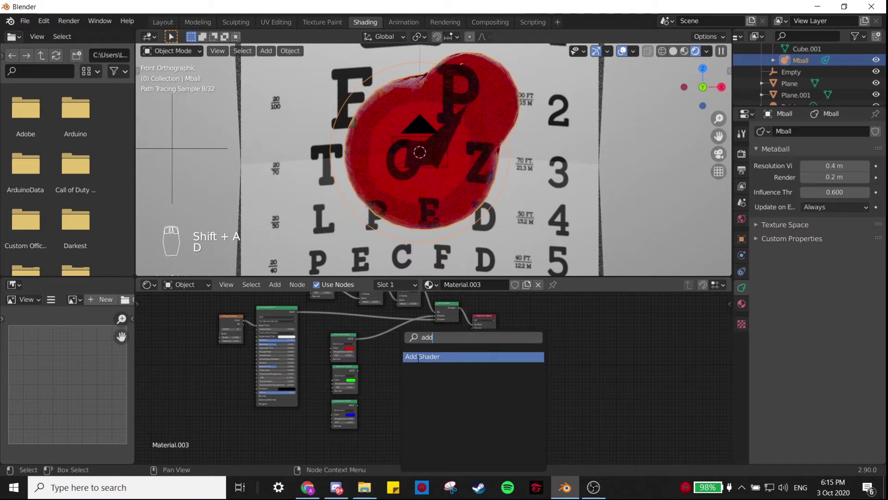
left_click(418, 357)
left_click(407, 351)
scroll(407, 351, "up", 2)
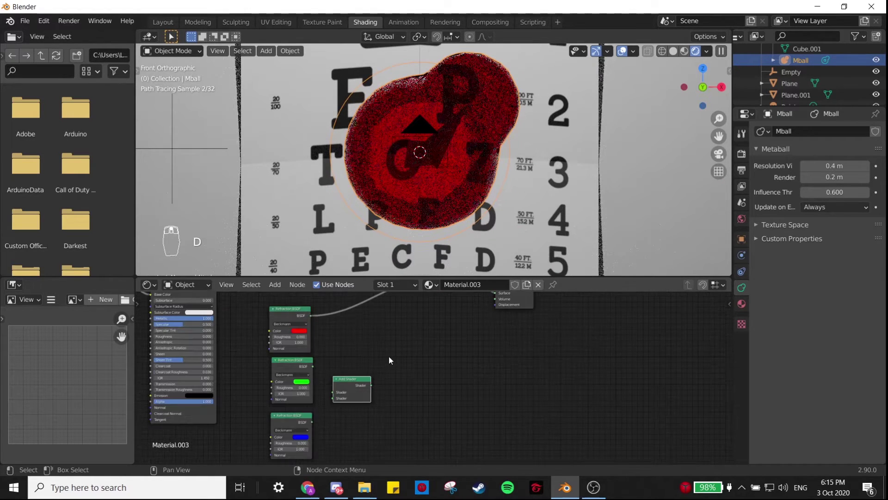
scroll(279, 318, "up", 1)
left_click_drag(334, 385, 316, 394)
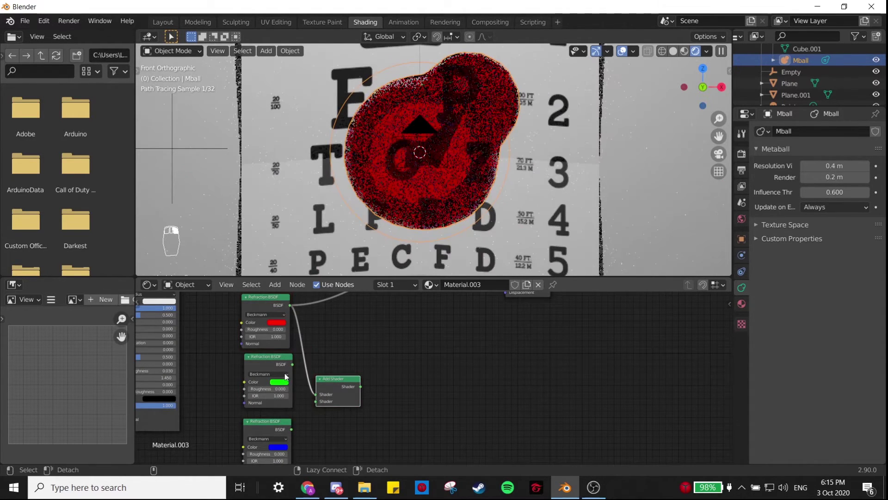
left_click_drag(293, 364, 388, 344)
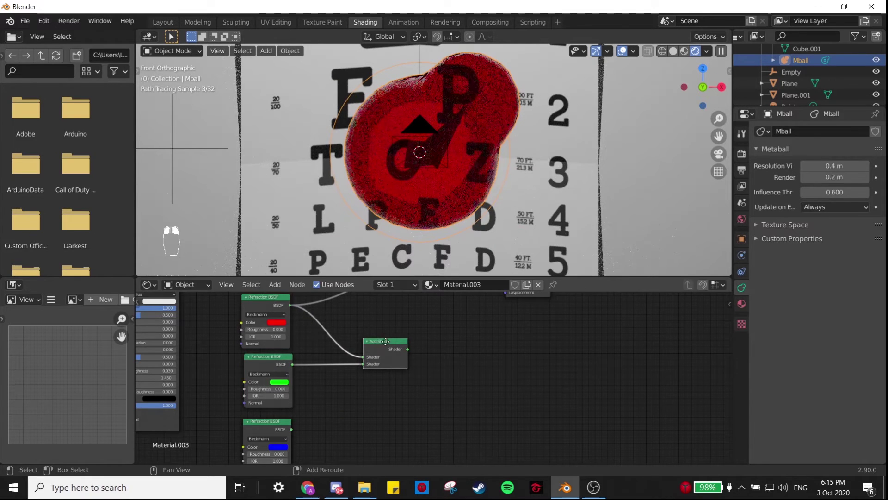
- Duplicate the Add Shader to combine the blue refraction with the red-green sum, and feed the result into the Mix Shader instead of the red refraction
key("shift+d")
left_click(442, 392)
left_click_drag(291, 429, 418, 405)
left_click_drag(408, 349, 450, 375)
middle_click_drag(456, 350, 415, 393)
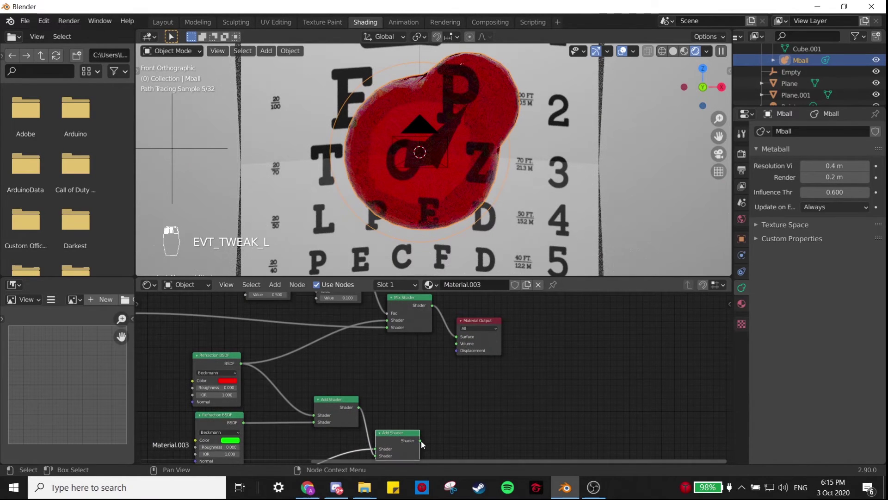
left_click_drag(421, 440, 386, 321)
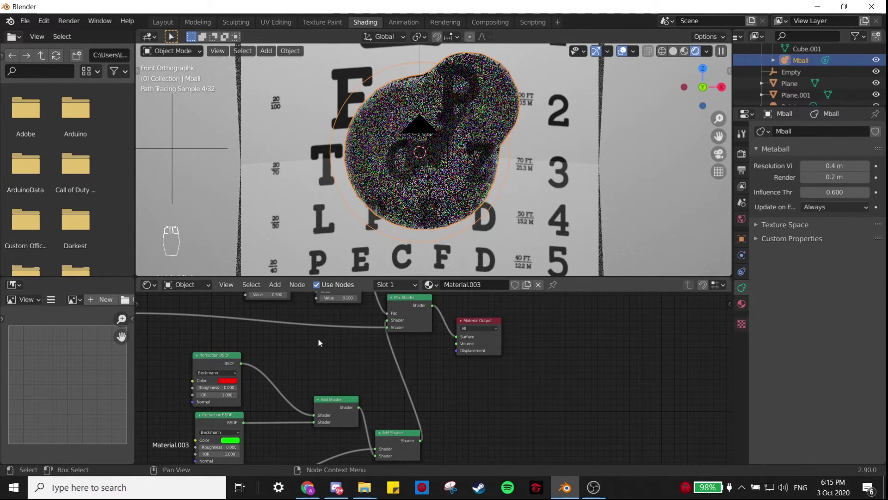
- Set the IOR of the red, green and blue Refraction BSDF nodes to 1.05, 1.06 and 1.07 respectively
middle_click_drag(318, 340, 415, 260)
left_click(332, 314)
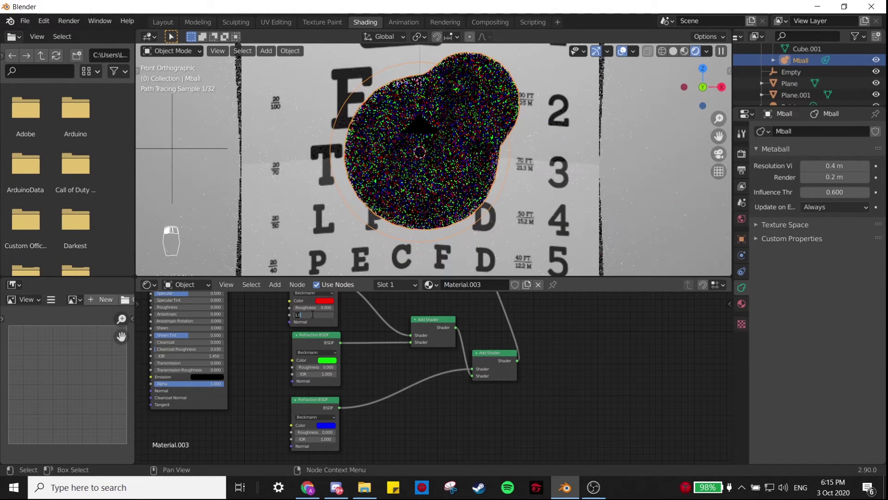
key("BackSpace")
key("BackSpace")
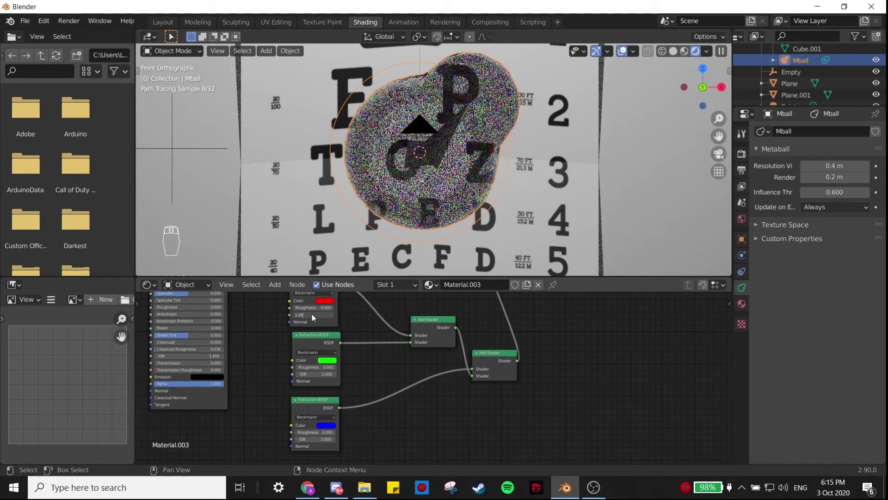
type("05")
left_click(317, 374)
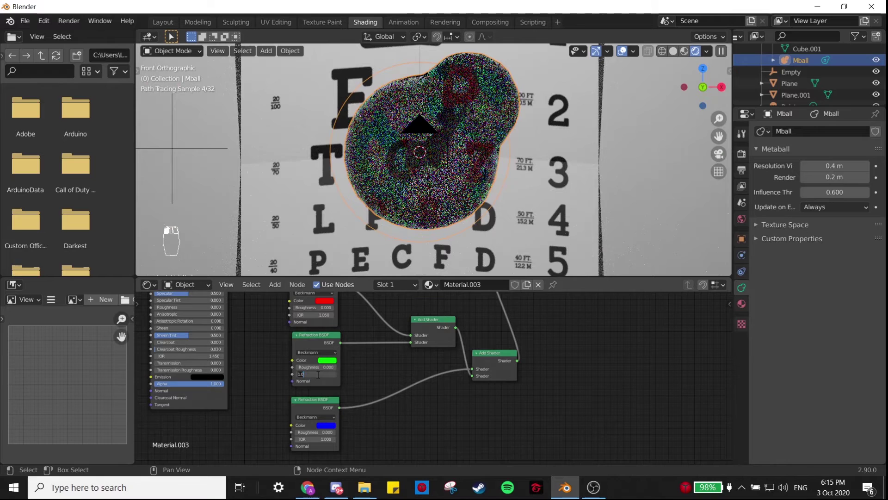
key("BackSpace")
key("BackSpace")
type(".06")
key("Return")
left_click(315, 439)
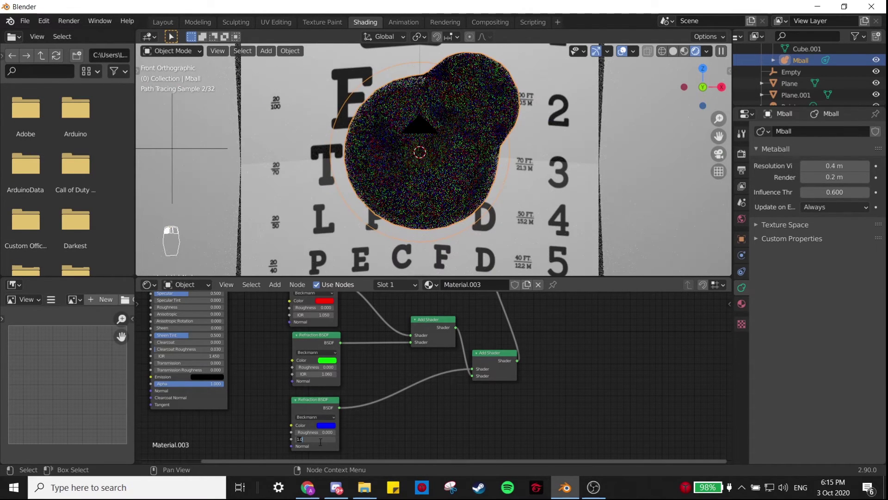
type("7")
key("Return")
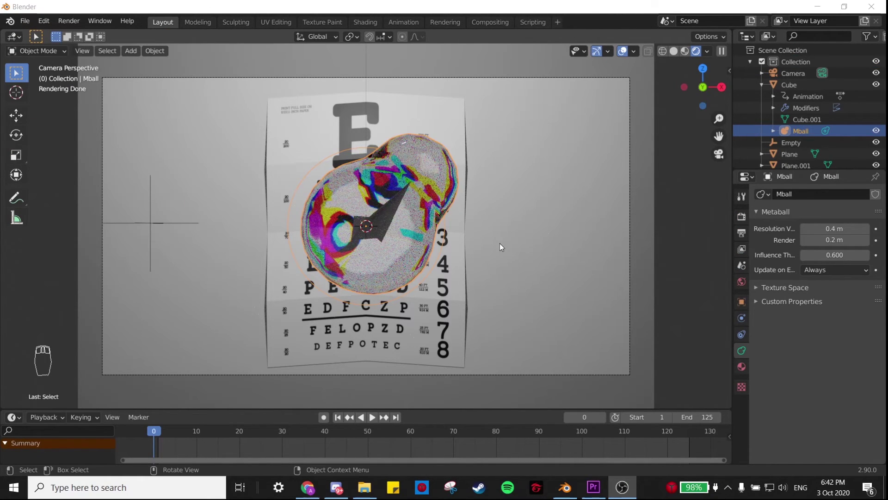
- Hide the Cube instancer inside the metaball in both the viewport and the render
scroll(376, 289, "up", 4)
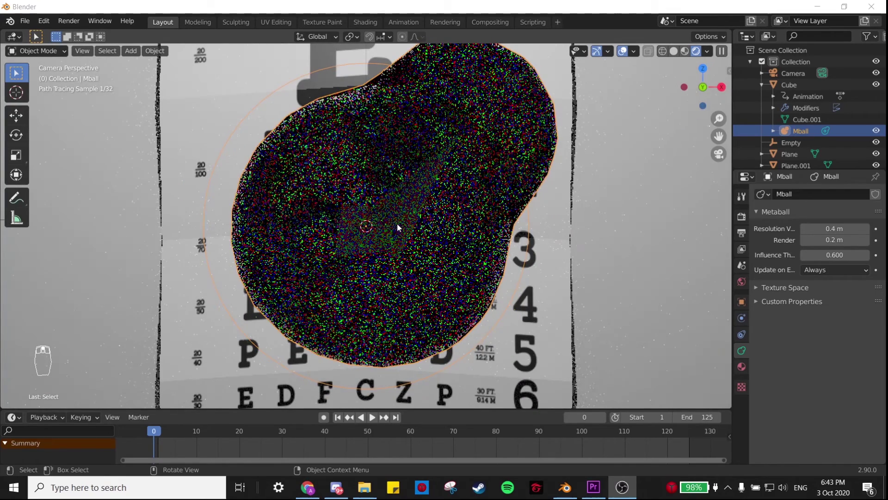
left_click(809, 86)
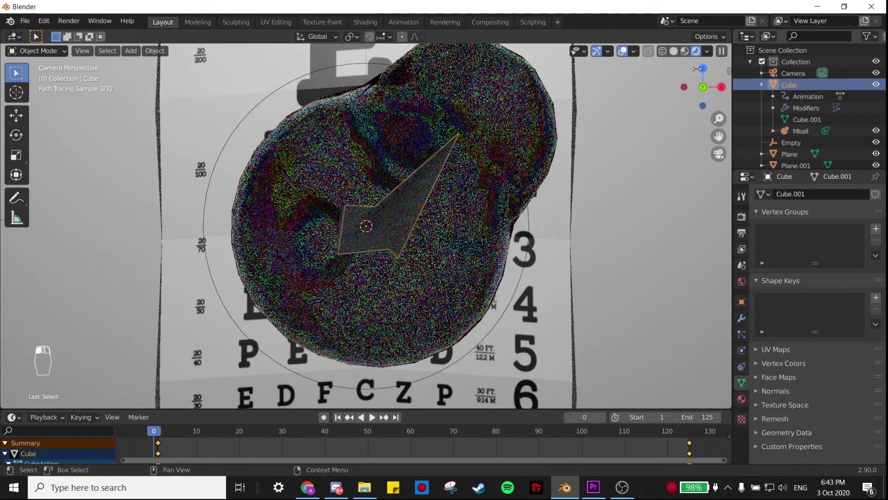
left_click(742, 302)
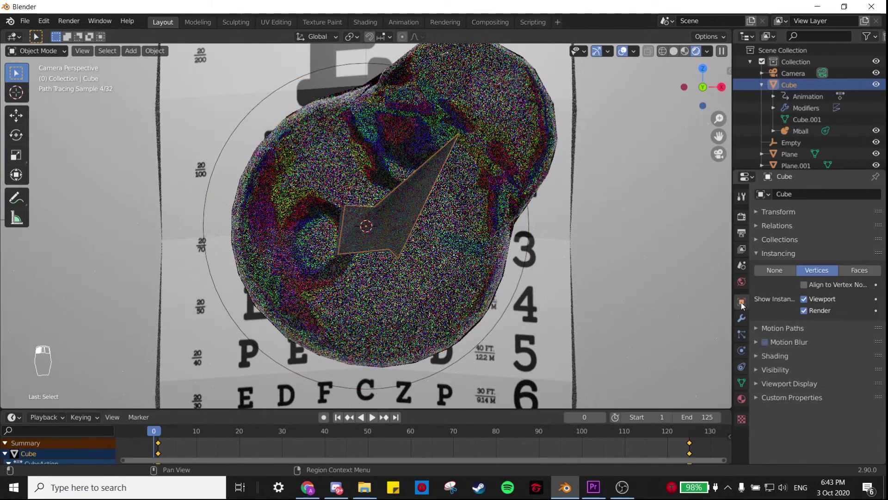
left_click(803, 301)
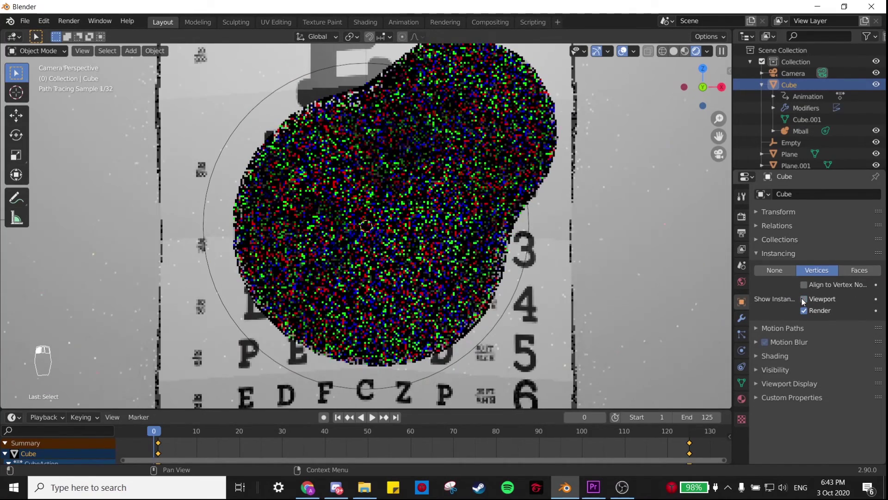
left_click(803, 310)
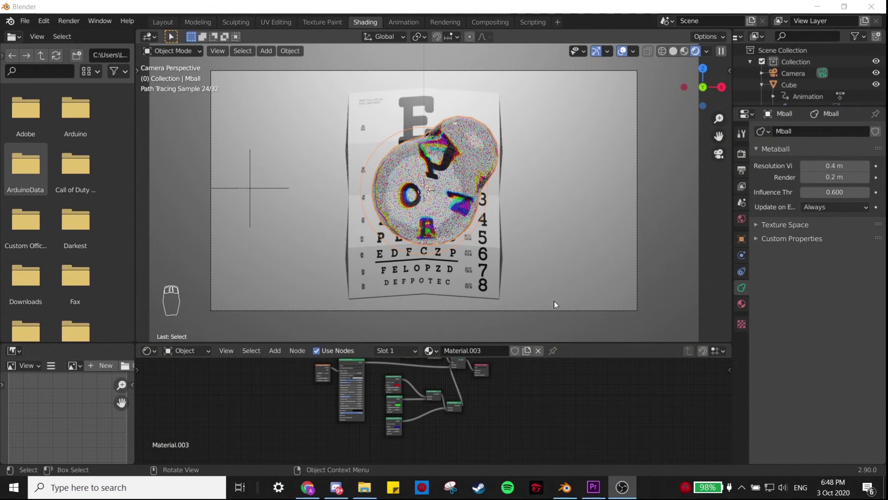
- Enlarge the outliner to show all scene objects and scale the Mball down to about 0.95
scroll(800, 77, "down", 3)
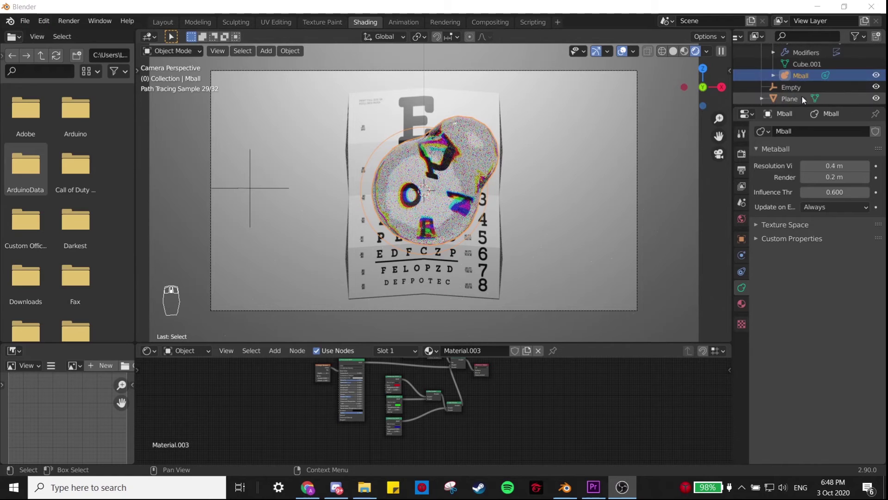
left_click(802, 131)
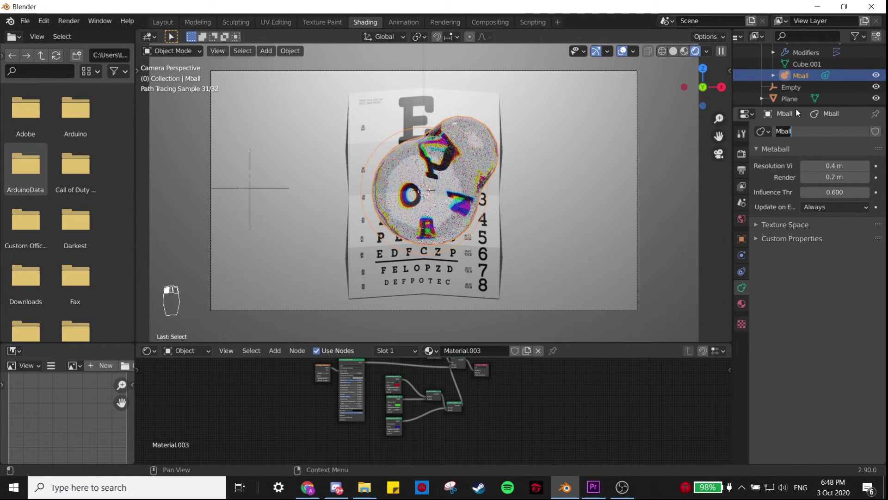
left_click_drag(795, 108, 794, 278)
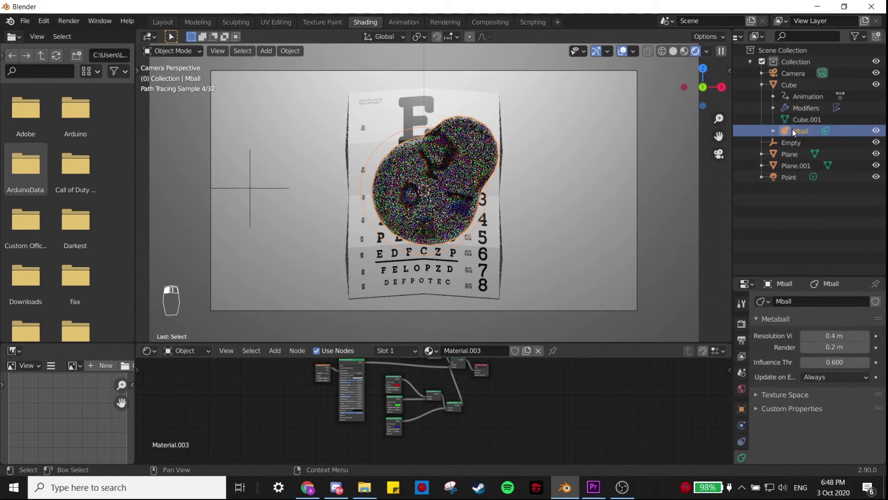
key("s")
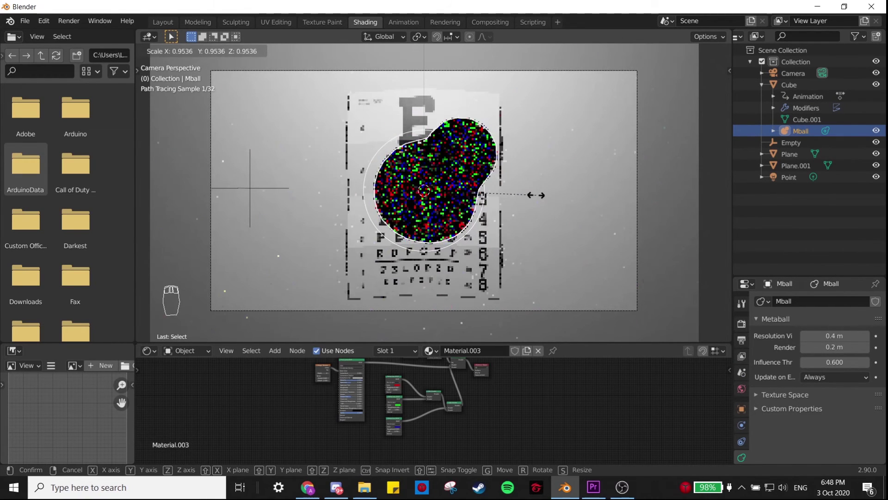
left_click(535, 195)
- Move the poster and the wall plane together about 5.11 m along Y, away from the metaball, and return to the camera view
middle_click_drag(451, 188, 424, 179)
left_click(419, 179)
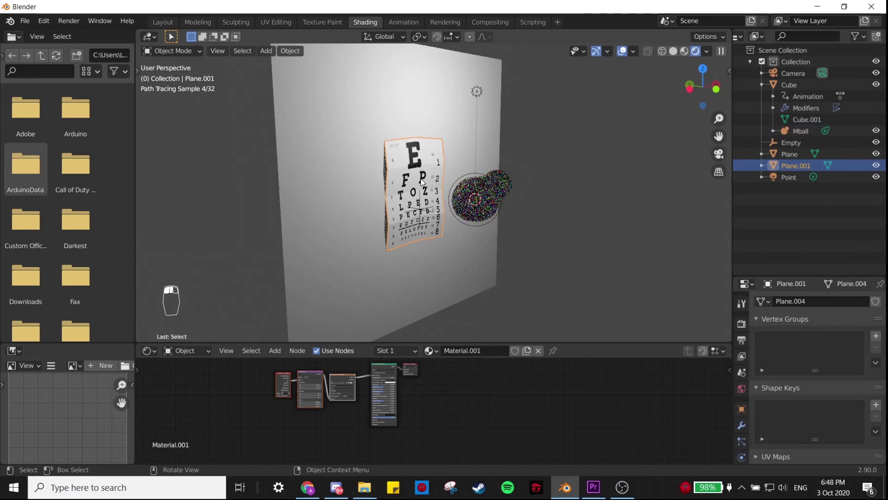
left_click(320, 119, "shift")
key("g")
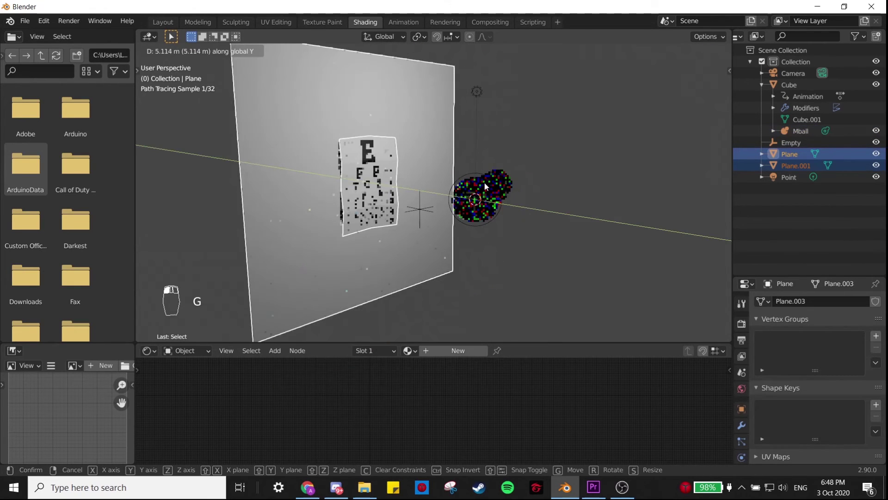
left_click(484, 185)
key("KP_0")
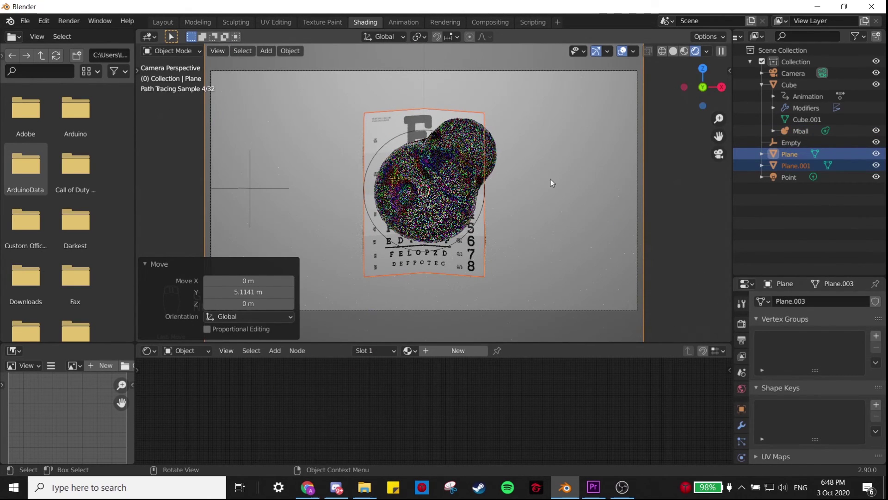
- Assign the existing Material.004 to the background wall plane and deselect it
left_click(578, 197)
left_click(407, 351)
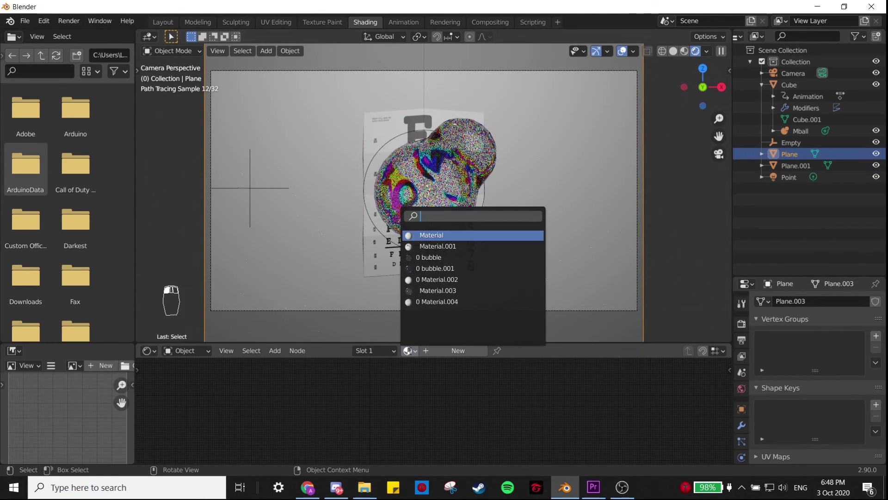
left_click(435, 301)
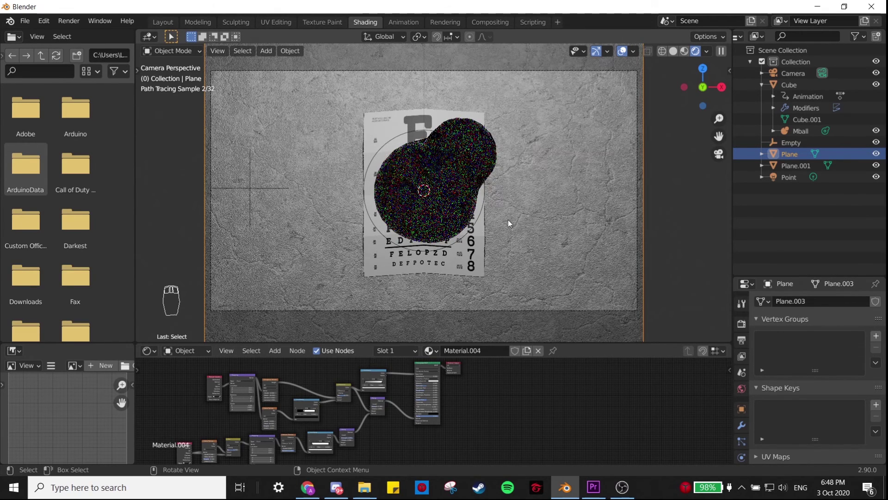
left_click(662, 157)
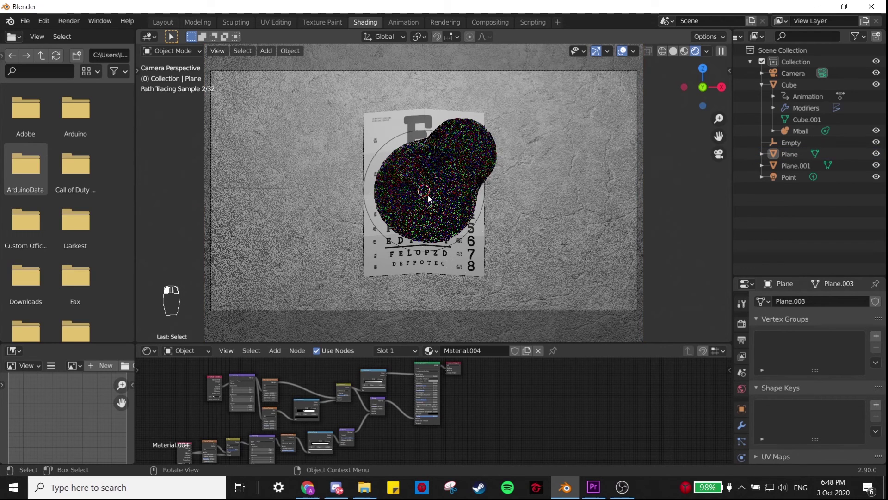
middle_click_drag(495, 220, 532, 212)
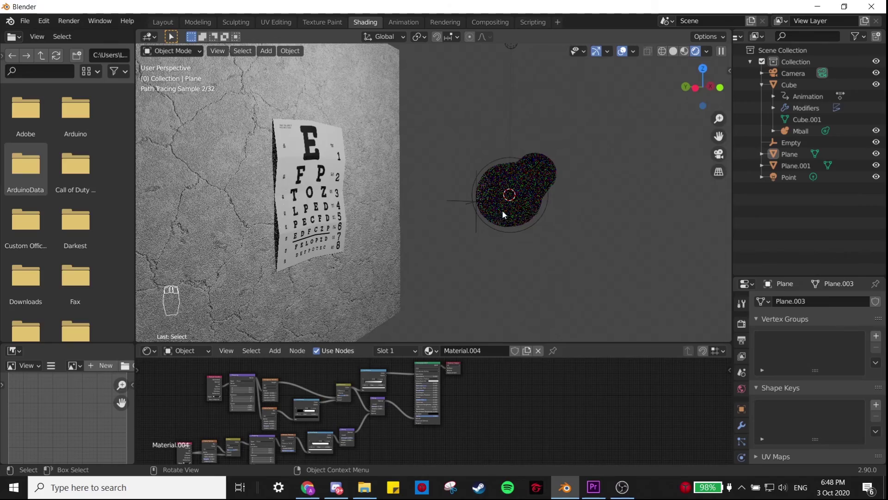